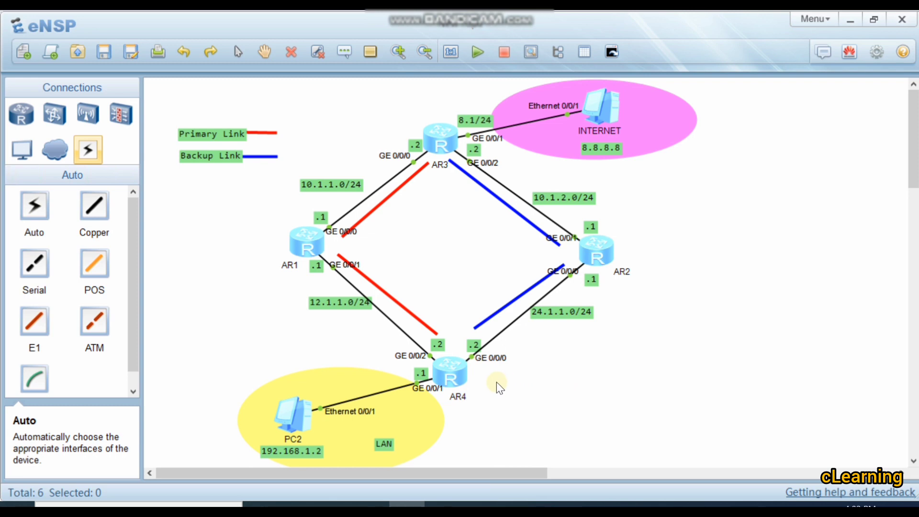
Open AR4's console, enter system view and assign 192.168.1.1/24 to GE0/0/1.
double_click(471, 379)
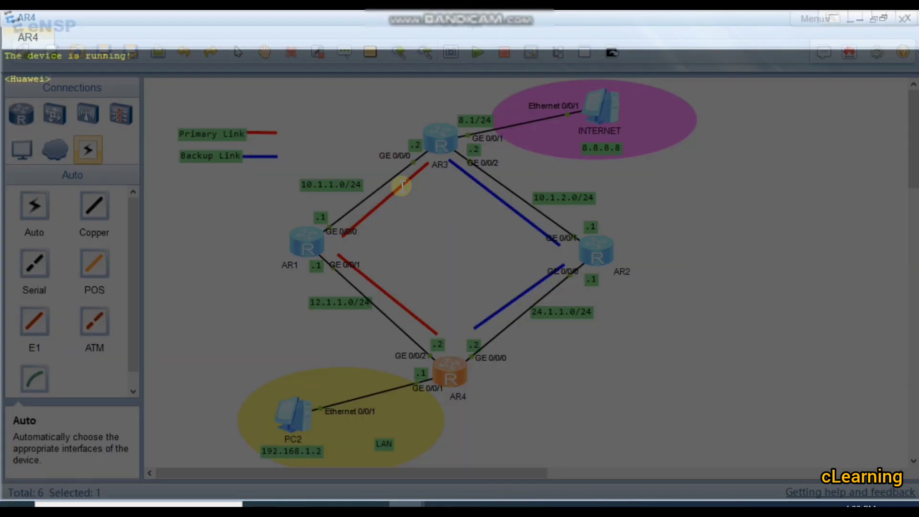
type("sys")
key("Return")
key("Return")
key("Return")
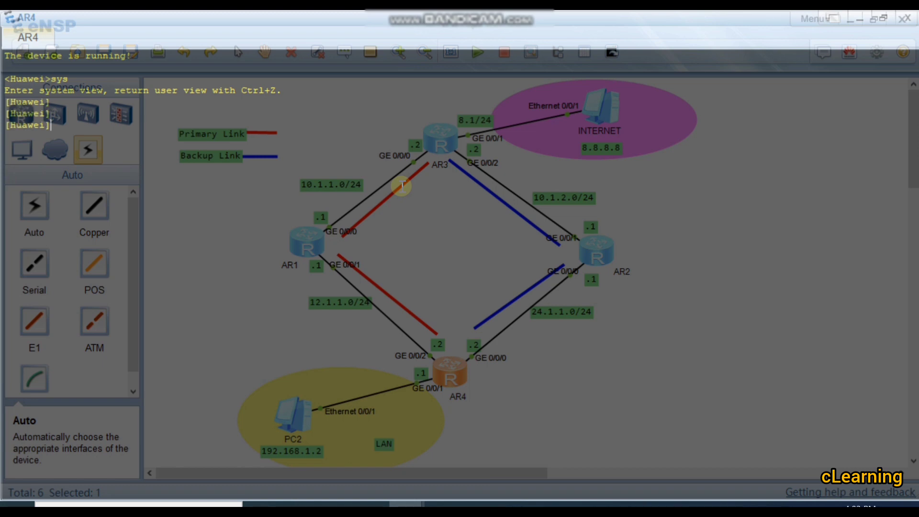
type("int")
key("Tab")
type("g")
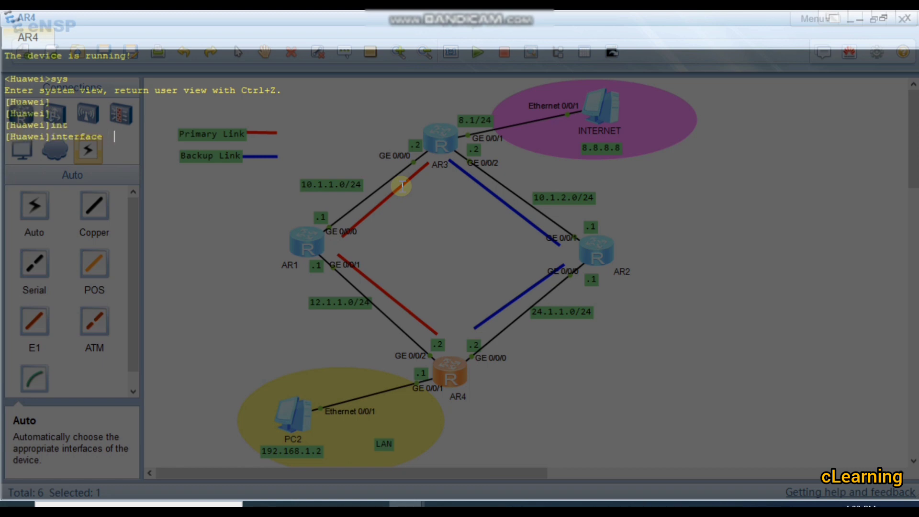
key("Tab")
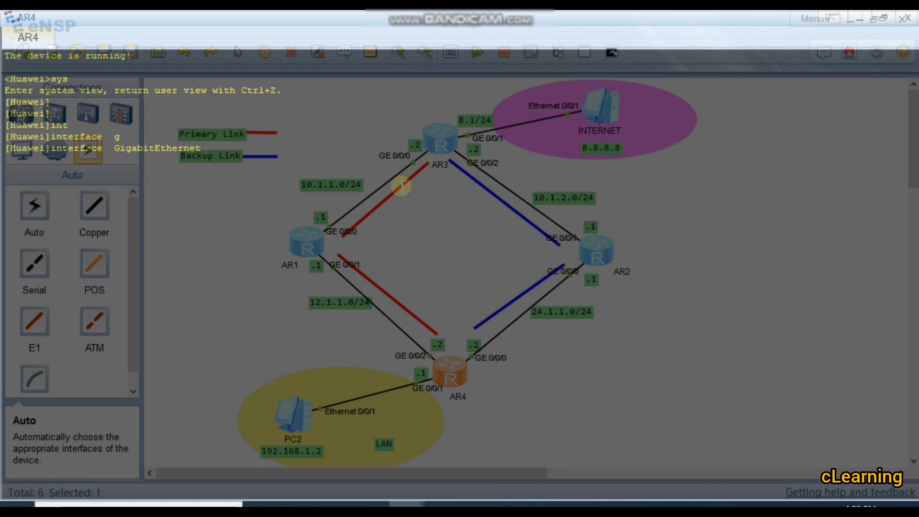
type("0/0/1")
key("Return")
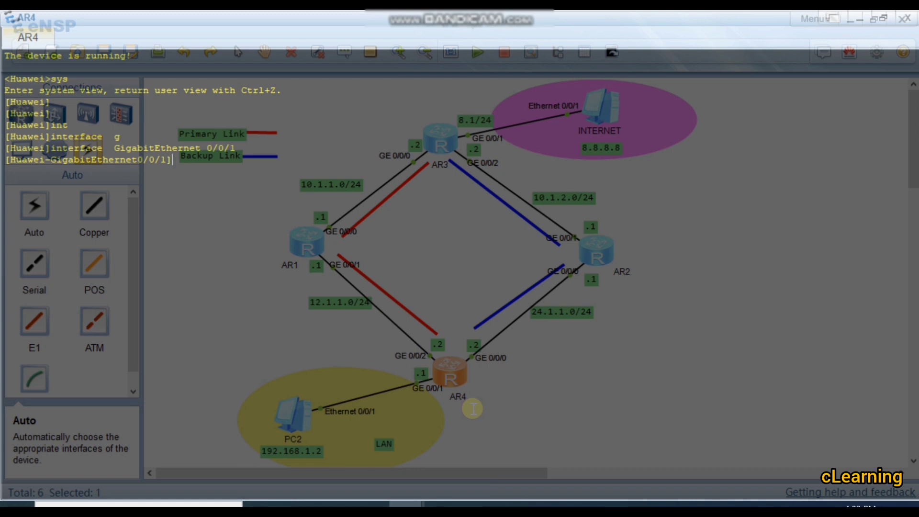
type("ip ad")
key("Tab")
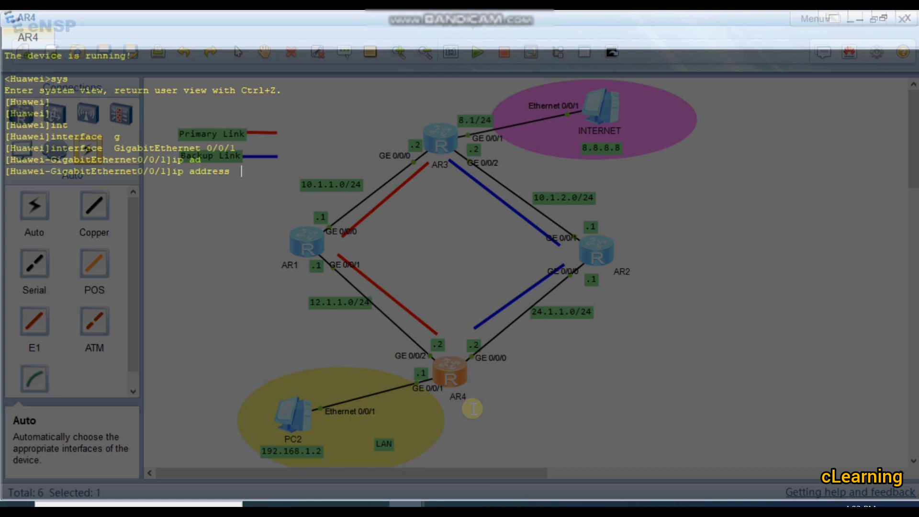
type("192.168.1.1 24")
key("Return")
key("Return")
key("Return")
key("Return")
key("Return")
key("Return")
key("Return")
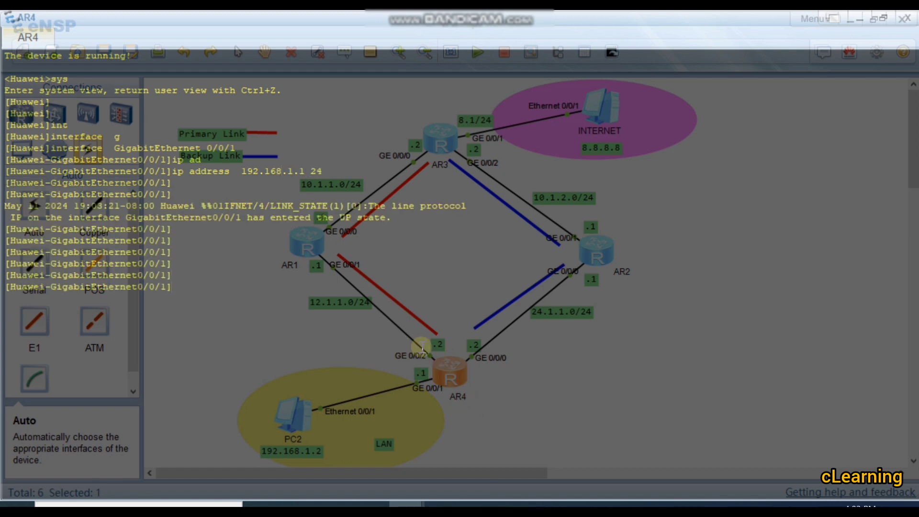
Assign 12.1.1.2/24 to AR4's GE0/0/2.
key("Up")
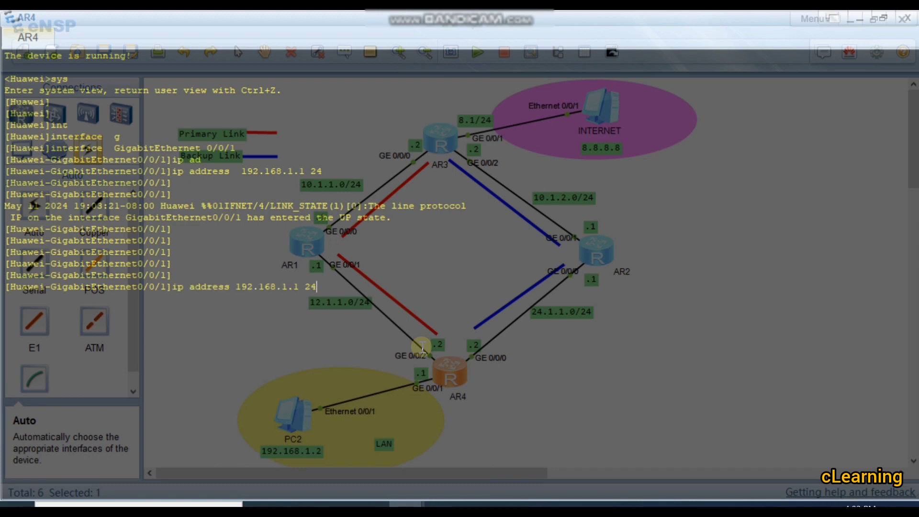
key("Up")
key("BackSpace")
type("2")
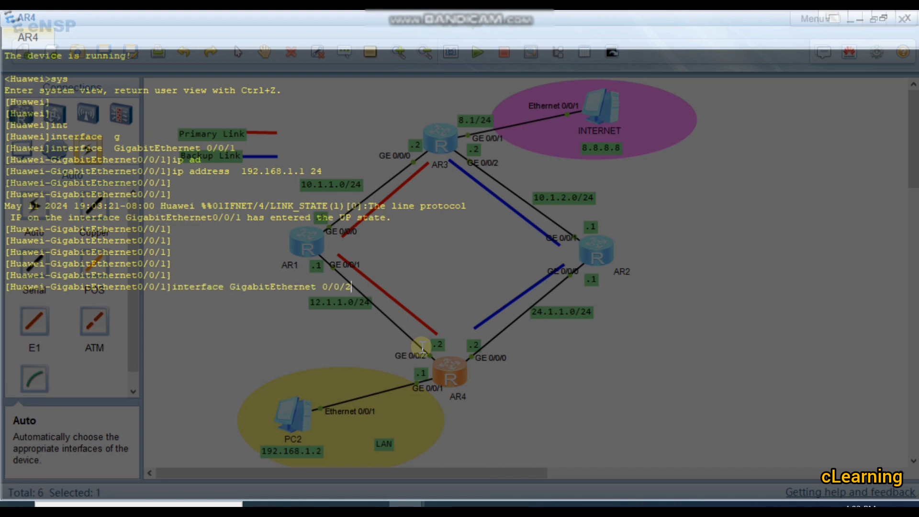
key("Return")
type("ip ad")
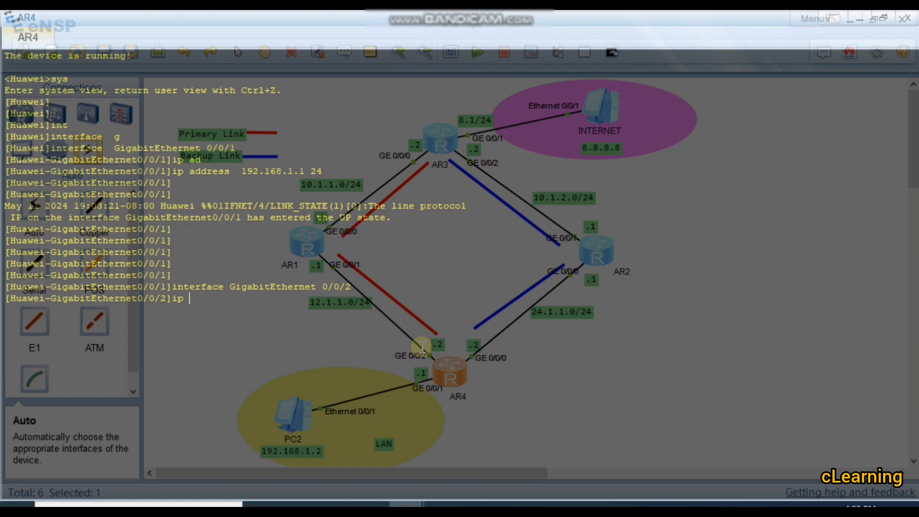
key("Tab")
type("12.1.1.2 24")
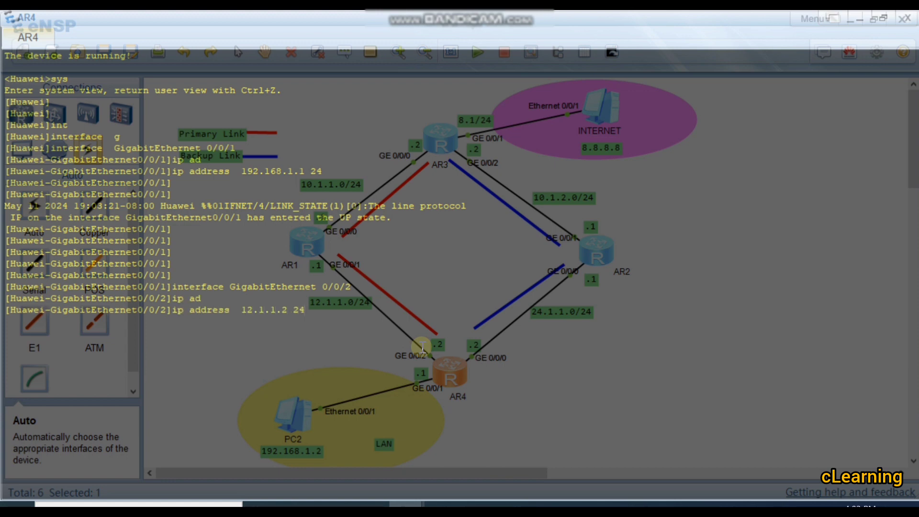
key("Return")
key("Return")
key("Return")
Assign 24.1.1.2/24 to AR4's GE0/0/0.
key("Up")
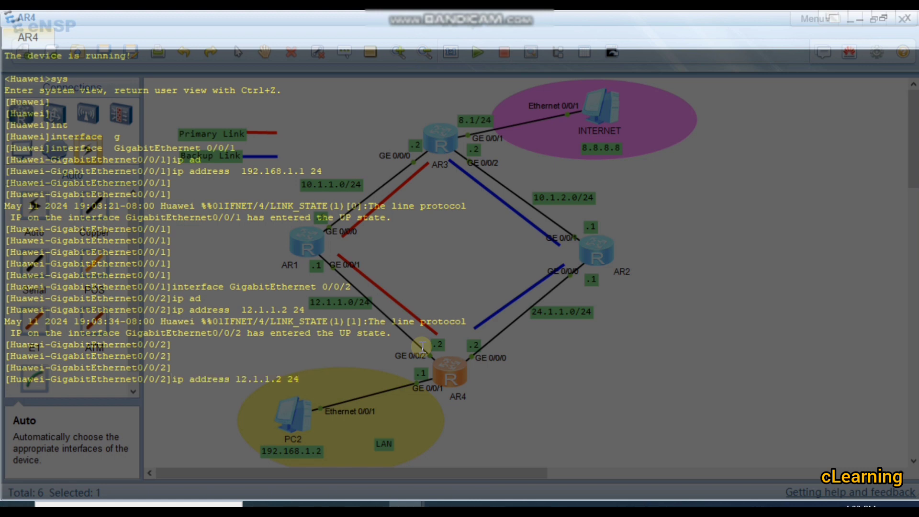
key("Up")
key("BackSpace")
type("1")
key("Return")
key("Return")
key("Return")
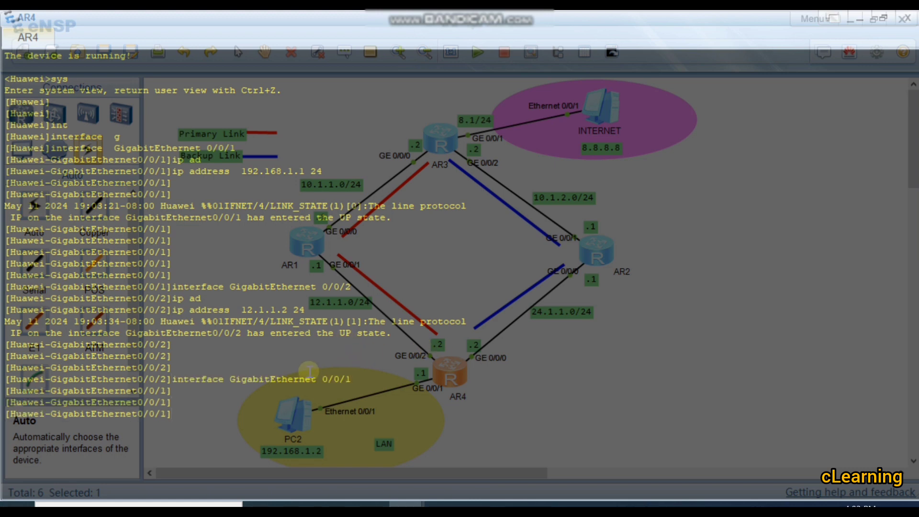
key("Up")
key("Up")
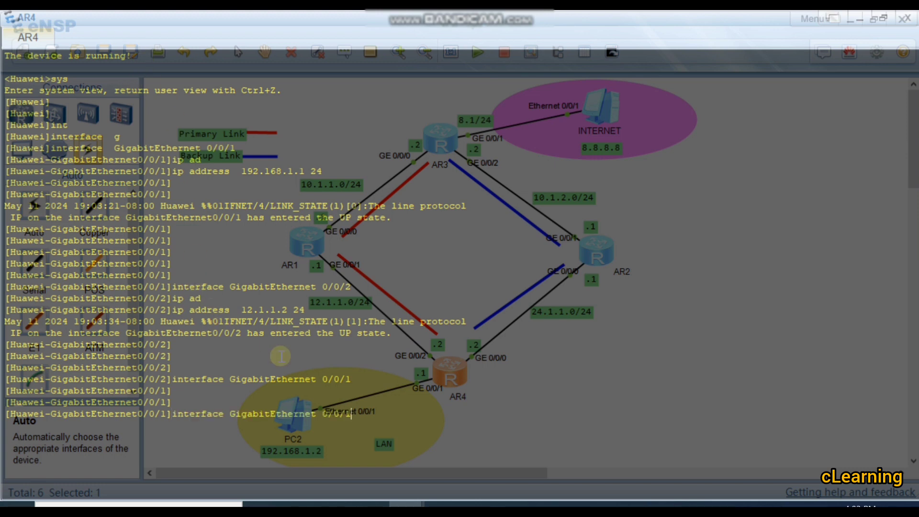
key("Down")
key("BackSpace")
type("0")
key("Return")
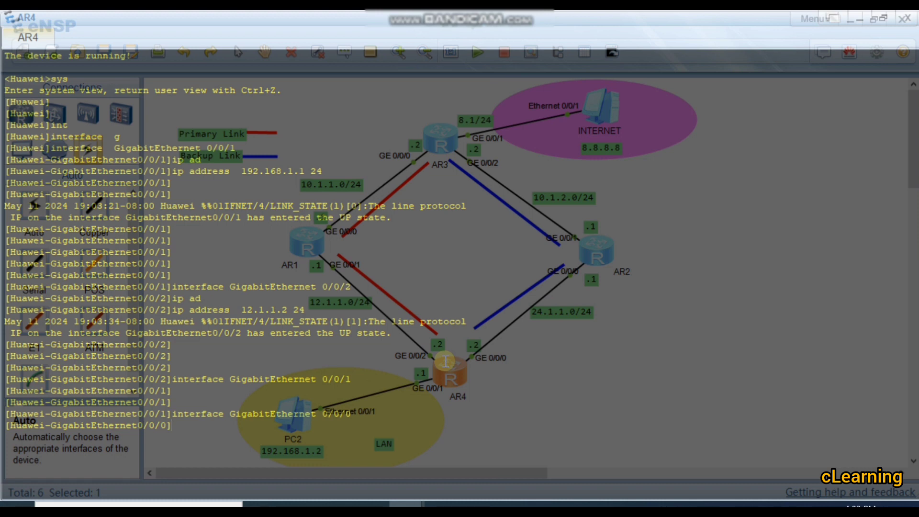
type("ip ad")
key("Tab")
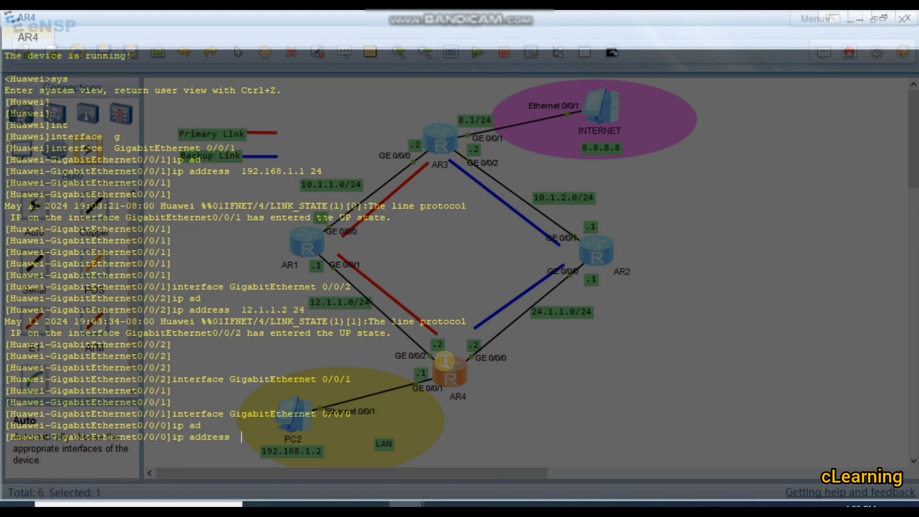
type("24.1.1.2 24")
key("Return")
key("Return")
key("Return")
key("Return")
key("Return")
key("Return")
key("Return")
key("Return")
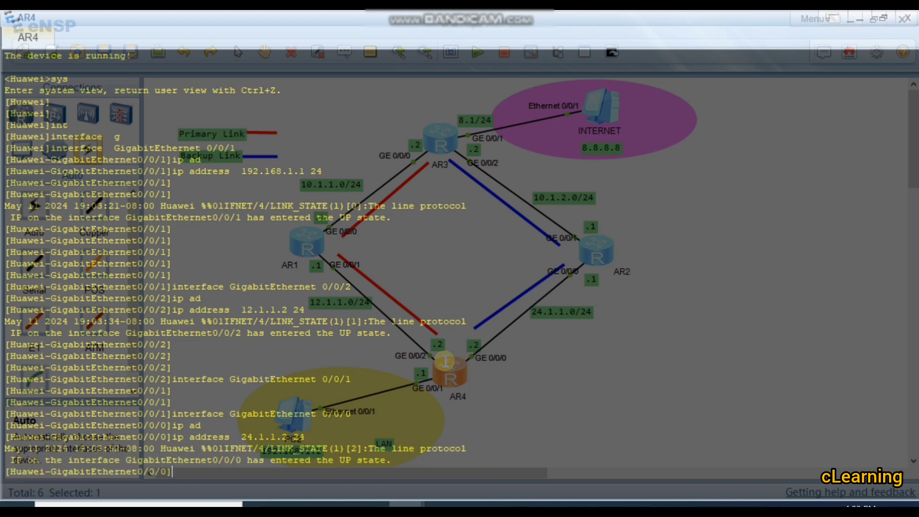
Return AR4 to system view and minimize its console.
key("Return")
key("Return")
key("Return")
key("Return")
key("Return")
key("Return")
key("Return")
key("Return")
key("Return")
type("q")
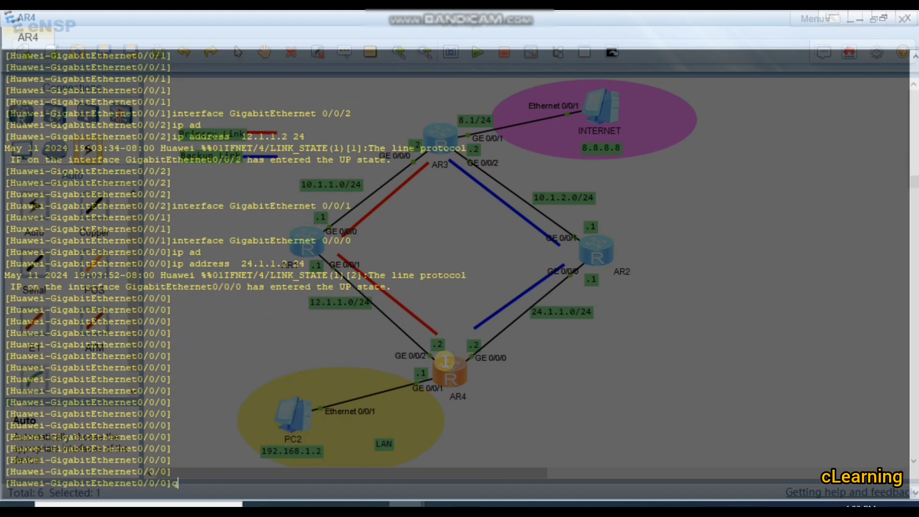
key("Return")
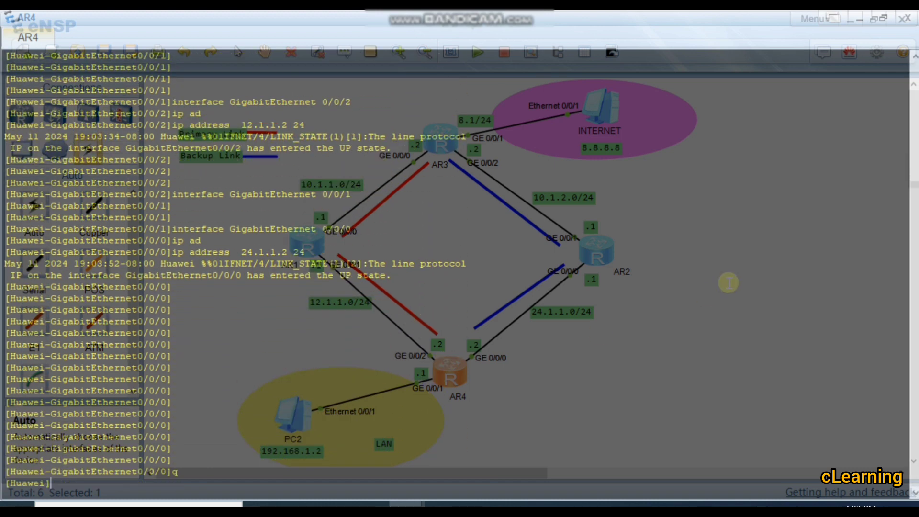
left_click(860, 18)
Open AR1's console, enter system view and assign 12.1.1.1/24 to GE0/0/1.
double_click(317, 250)
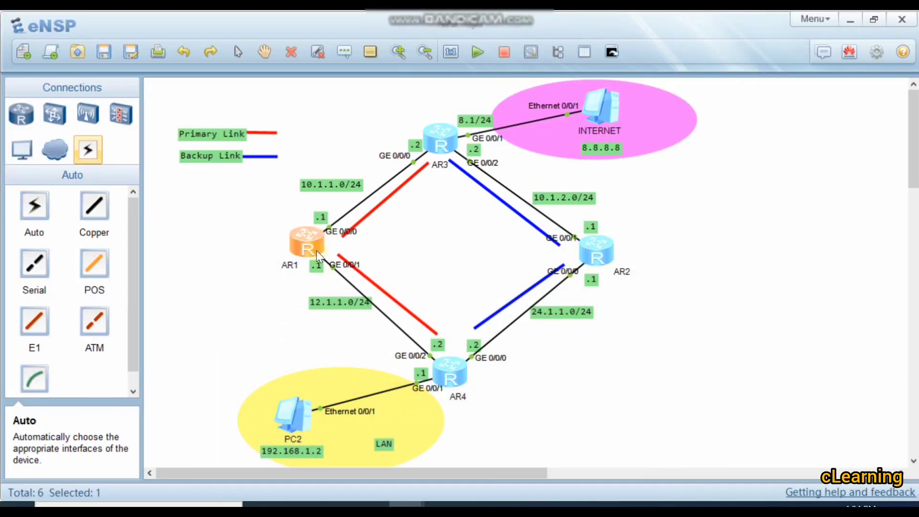
key("Return")
key("Return")
key("Return")
type("sys")
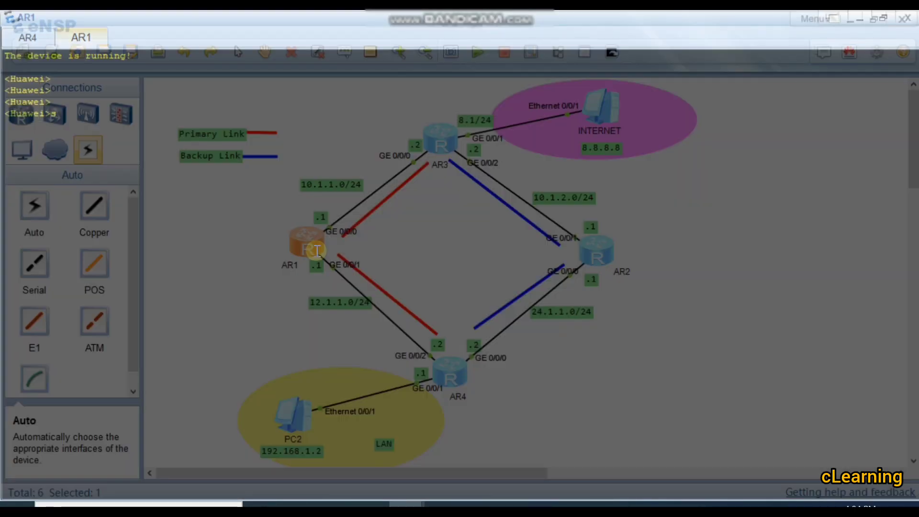
key("Return")
type("int")
key("Tab")
type("g")
key("Tab")
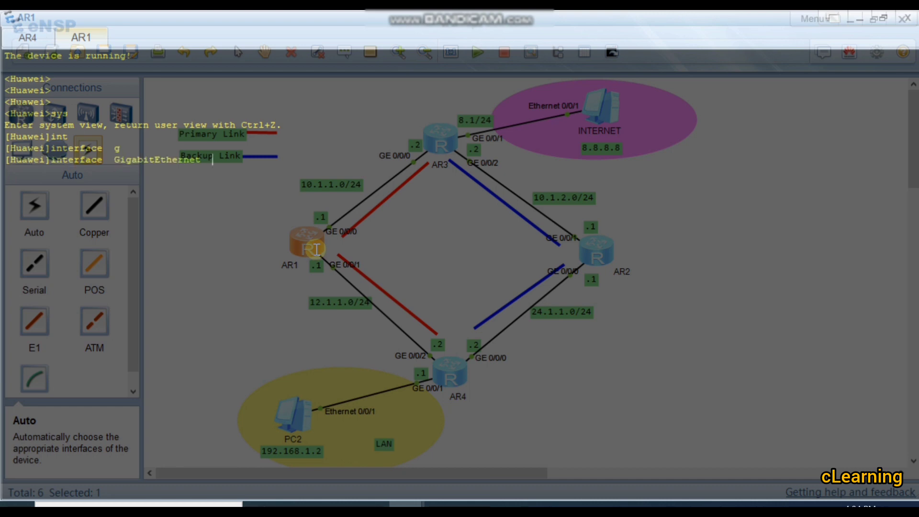
type("0/0/1")
key("Return")
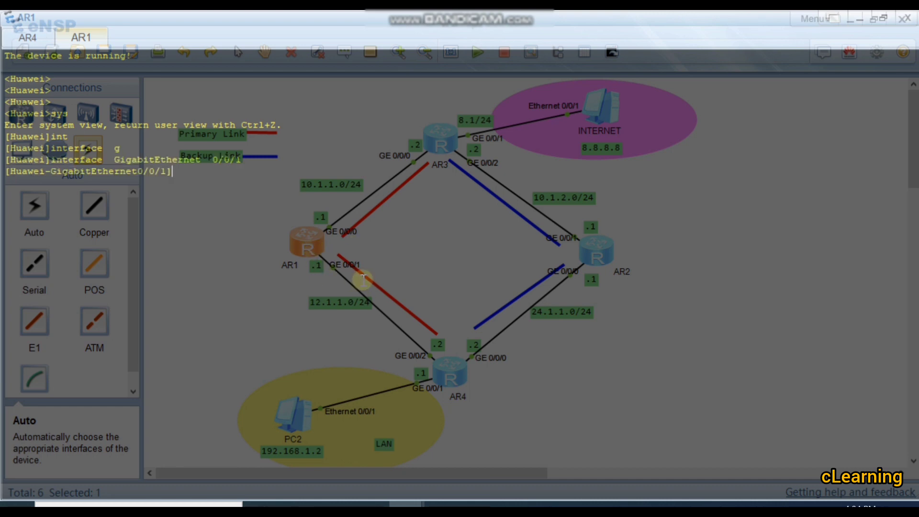
type("ip address")
key("Tab")
type("12.")
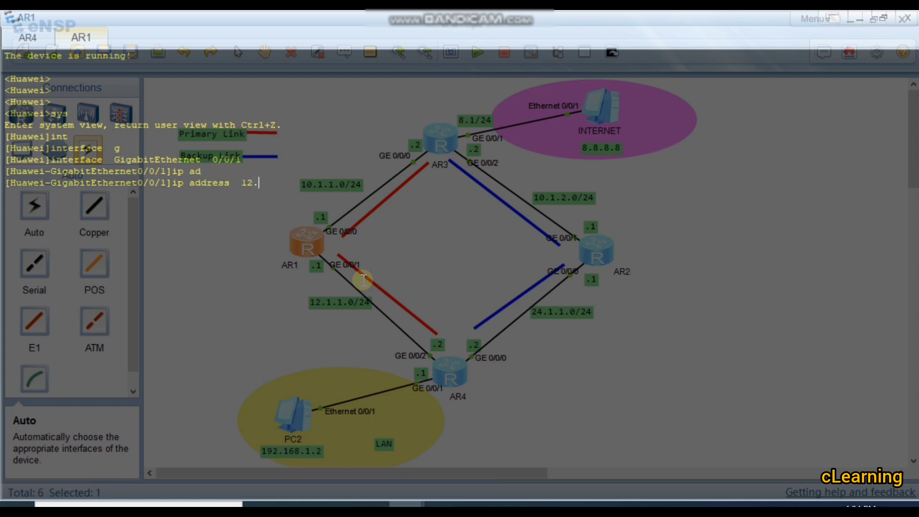
type("1.1.1 24")
key("Return")
key("Return")
key("Return")
key("Return")
key("Return")
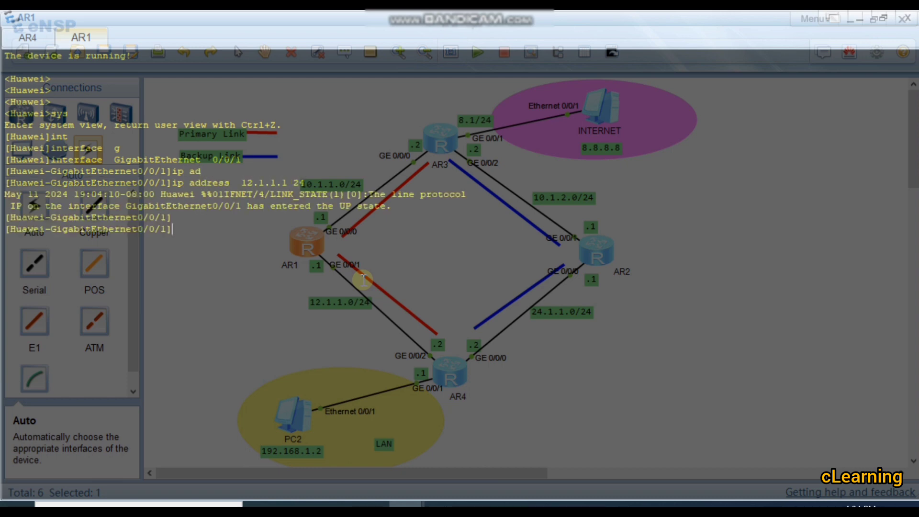
Assign 10.1.1.1/24 to AR1's GE0/0/0 and minimize the console.
key("Up")
key("Up")
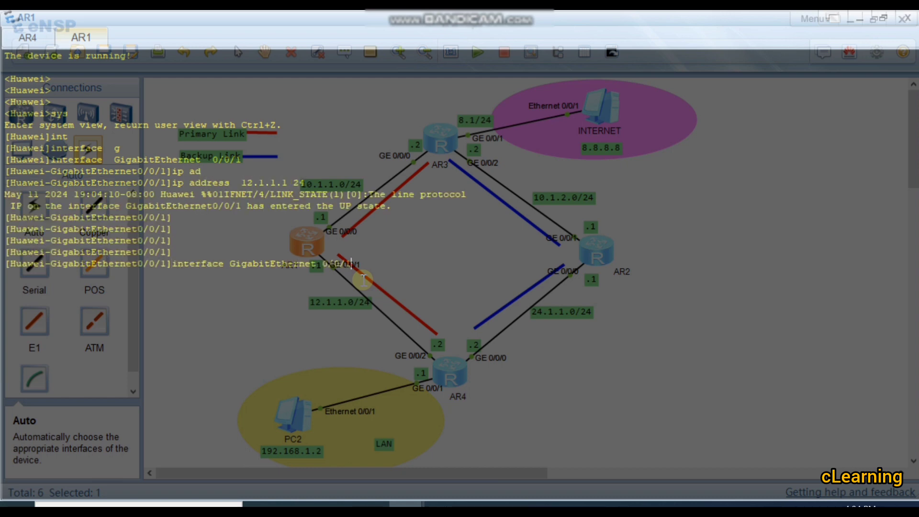
key("BackSpace")
type("0")
key("Return")
key("Return")
type("ip ad")
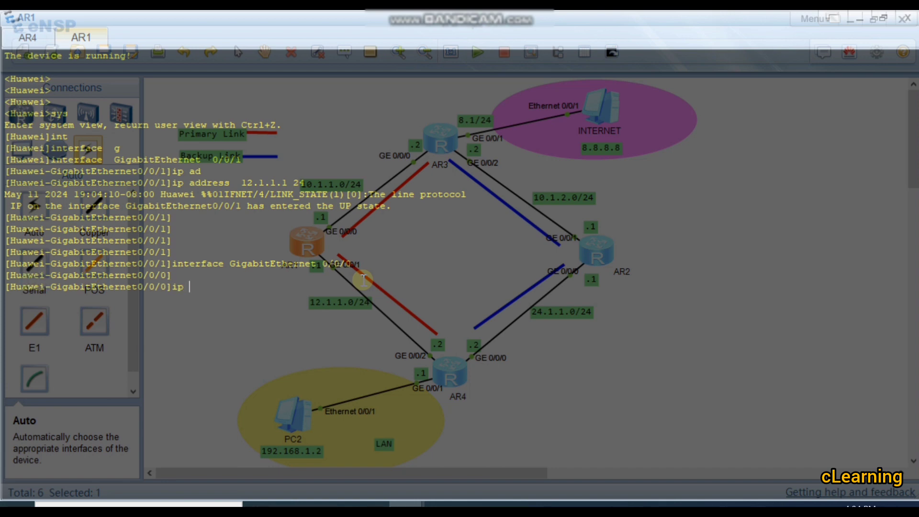
key("Tab")
type("10.1..1")
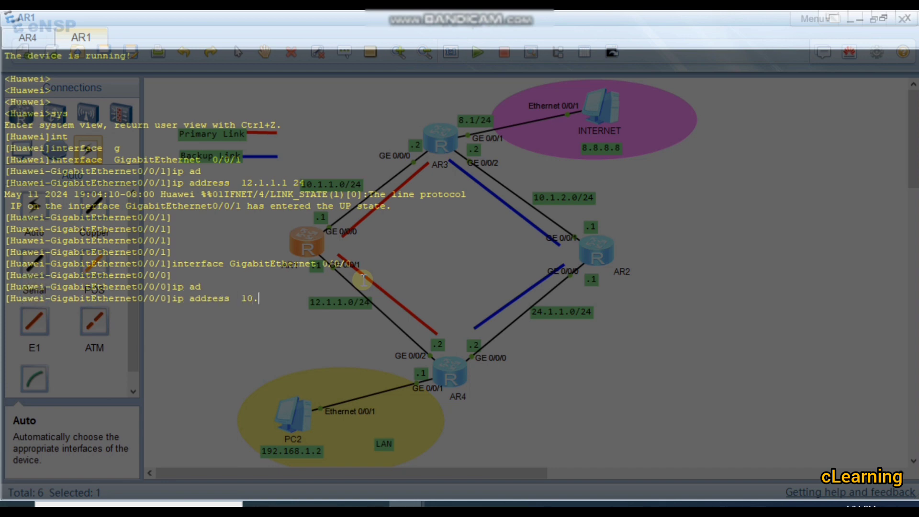
key("BackSpace")
key("BackSpace")
type("1.1 24")
key("Return")
key("Return")
key("Return")
key("Return")
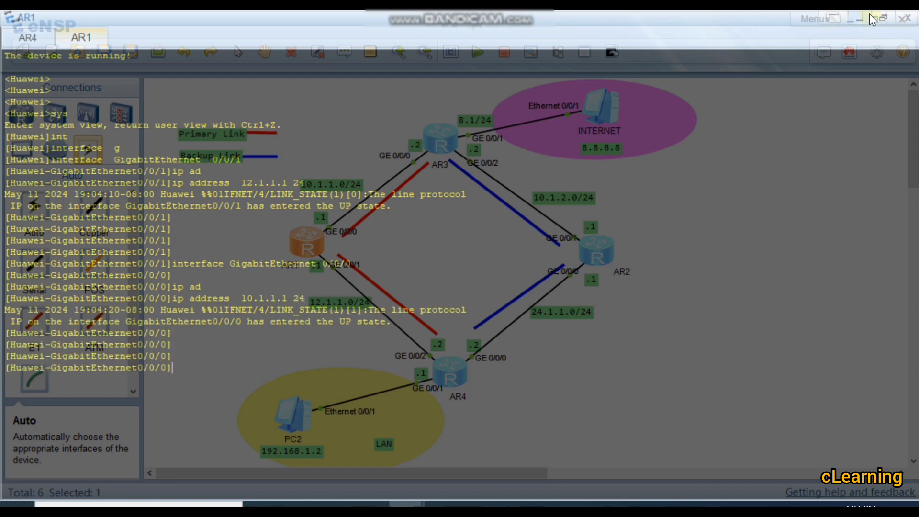
left_click(850, 19)
Open AR3's console and try a combined system-view/interface command, which errors out.
double_click(430, 136)
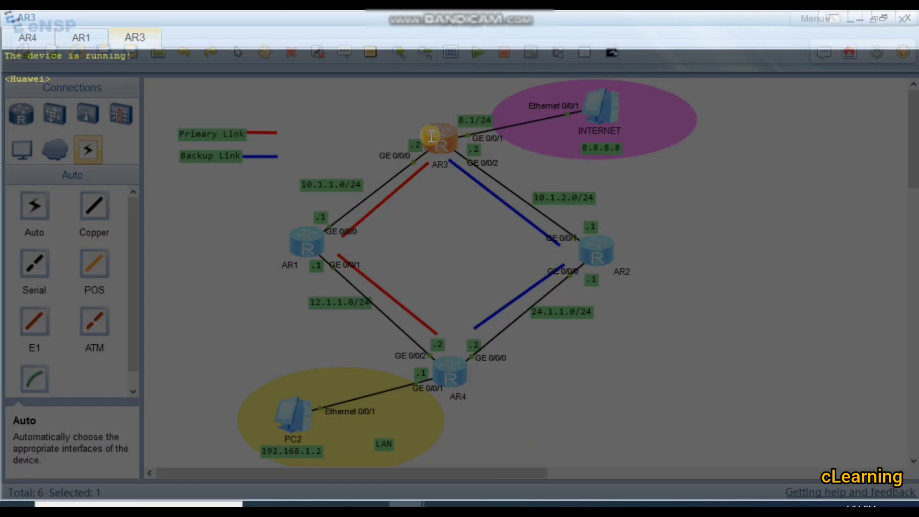
key("Return")
key("Return")
type("sys")
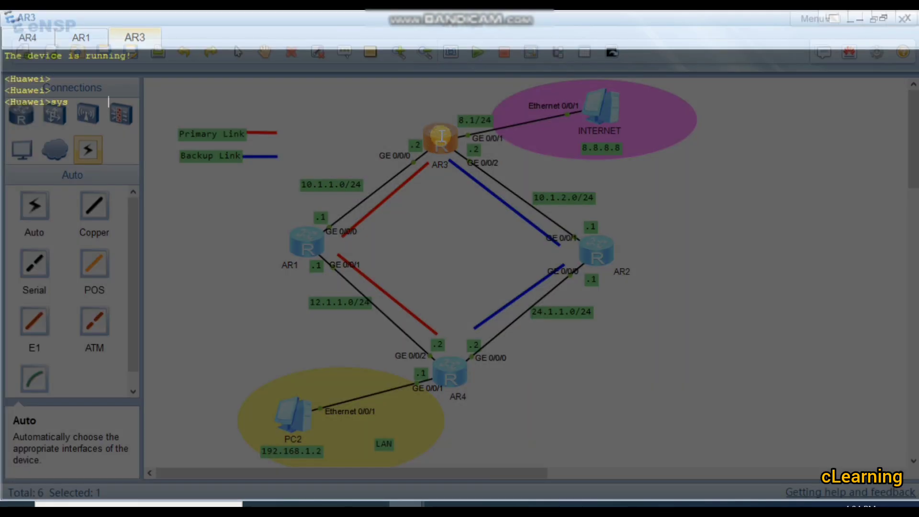
key("Tab")
type("int")
key("Tab")
type("g")
key("Tab")
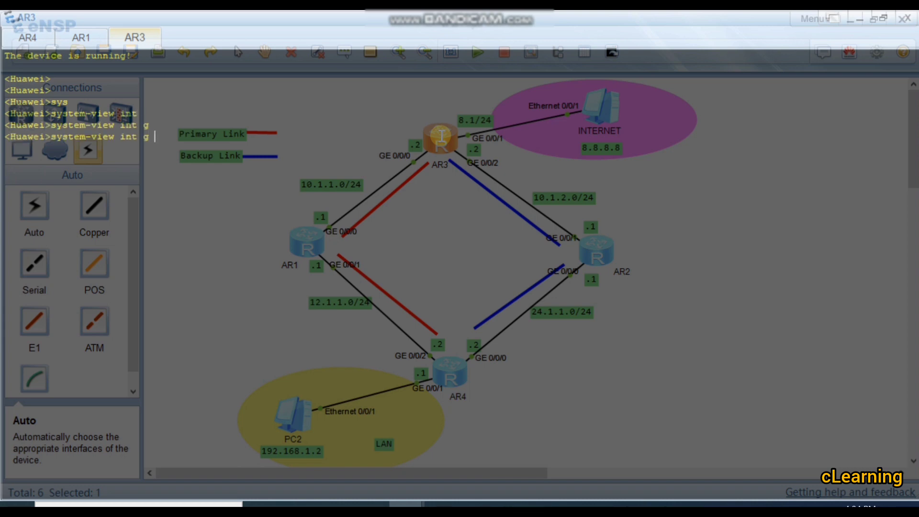
type("0/0/0")
key("Return")
key("Return")
key("Return")
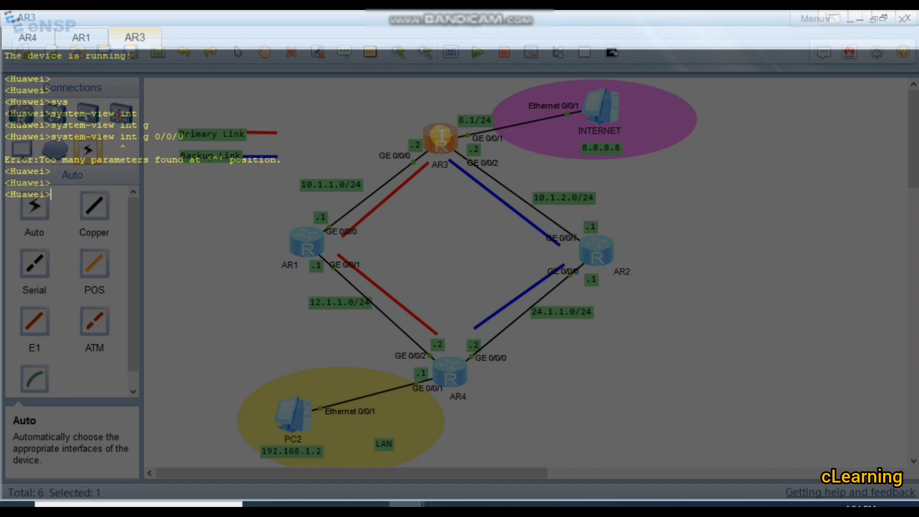
Enter system view on AR3 and assign 10.1.1.2/24 to GE0/0/0.
type("sys")
key("Return")
key("Return")
type("int")
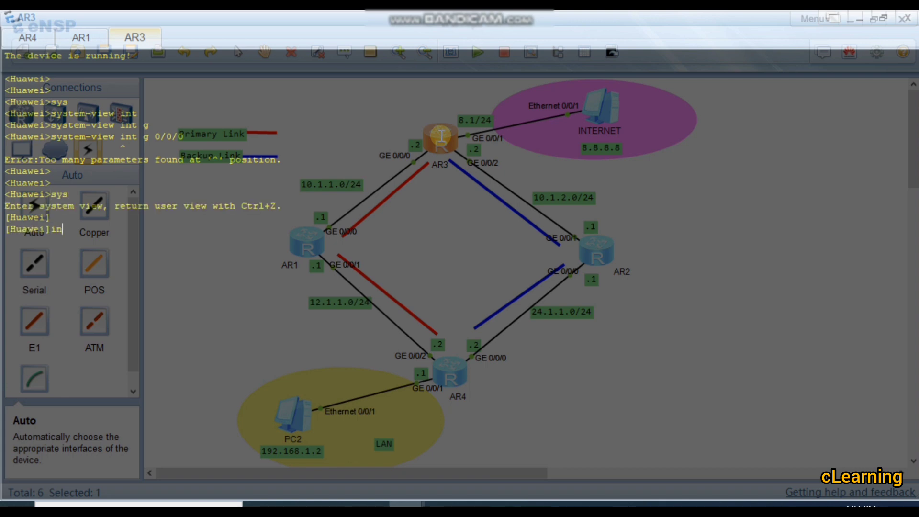
key("Tab")
type("g")
key("Tab")
type("0/0/0")
key("Return")
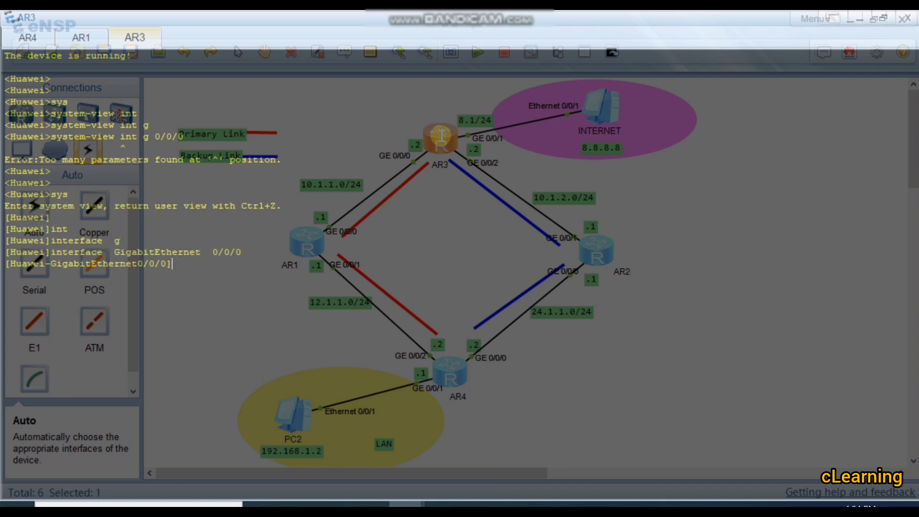
type("ip ad")
key("Tab")
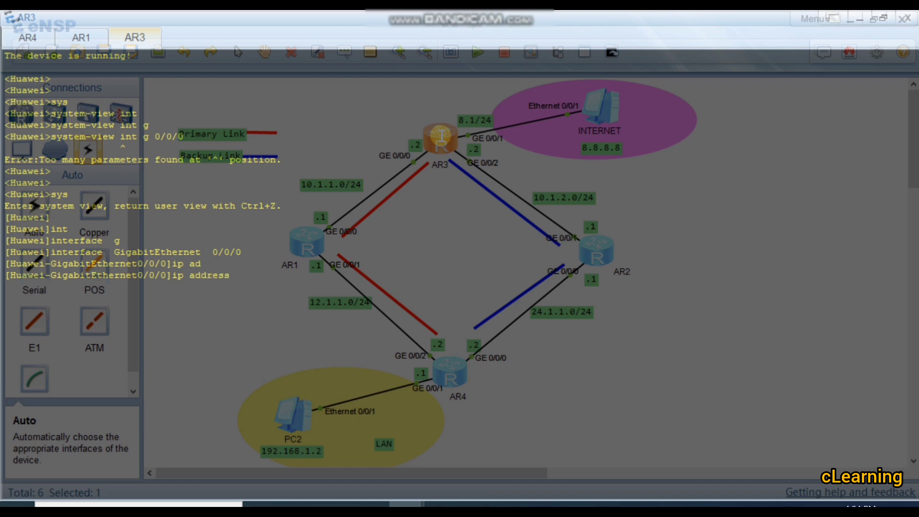
type("10.1.1.2 24")
key("Return")
key("Return")
key("Return")
key("Return")
key("Return")
Assign 8.8.8.1/24 to AR3's GE0/0/1.
key("Up")
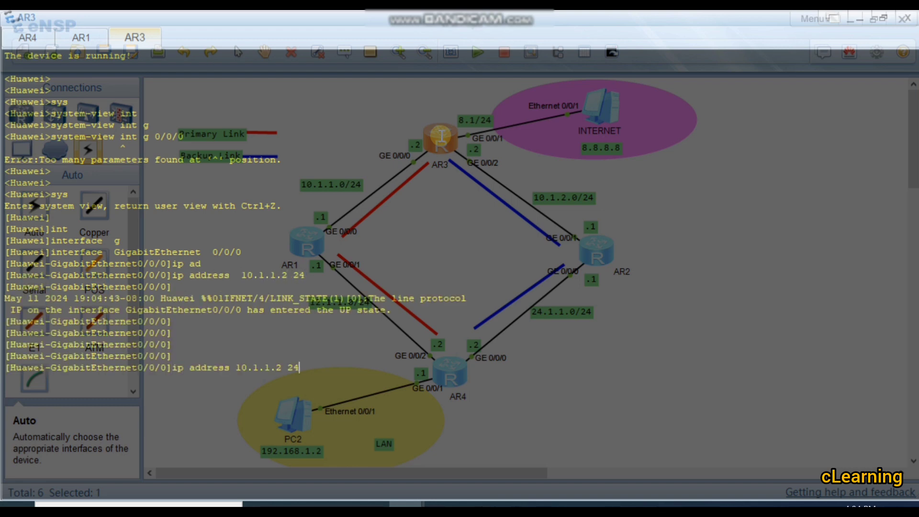
key("Up")
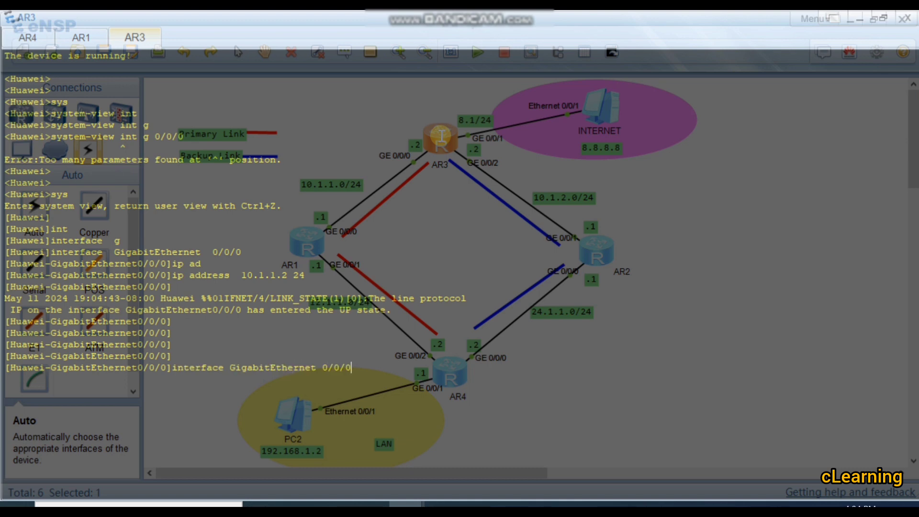
type("1")
key("Return")
key("Return")
key("Return")
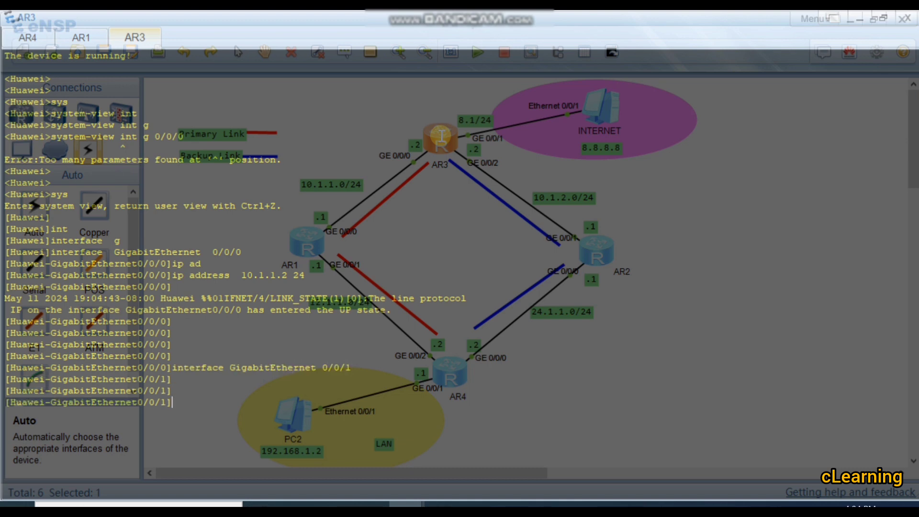
type("ip ad")
key("Tab")
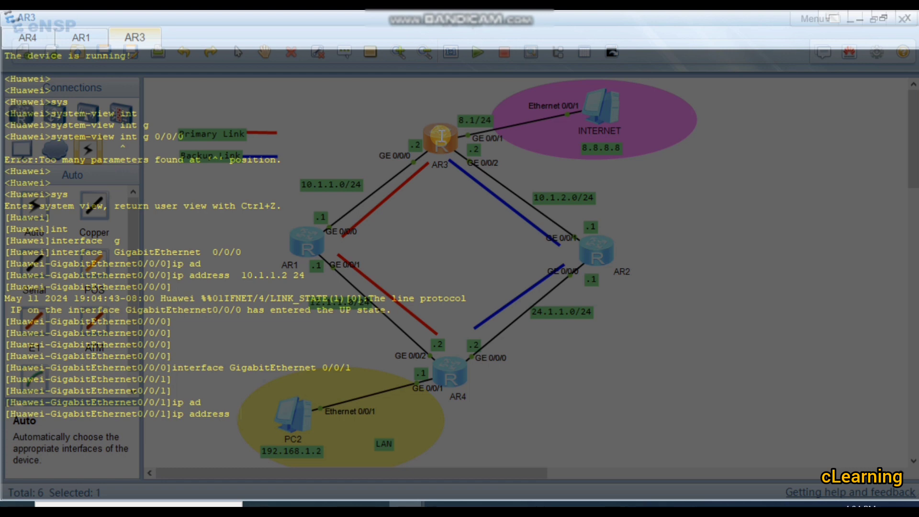
type("8.8.8.1 24")
key("Return")
key("Return")
key("Return")
key("Return")
Assign 10.1.2.2/24 to AR3's GE0/0/2.
key("Up")
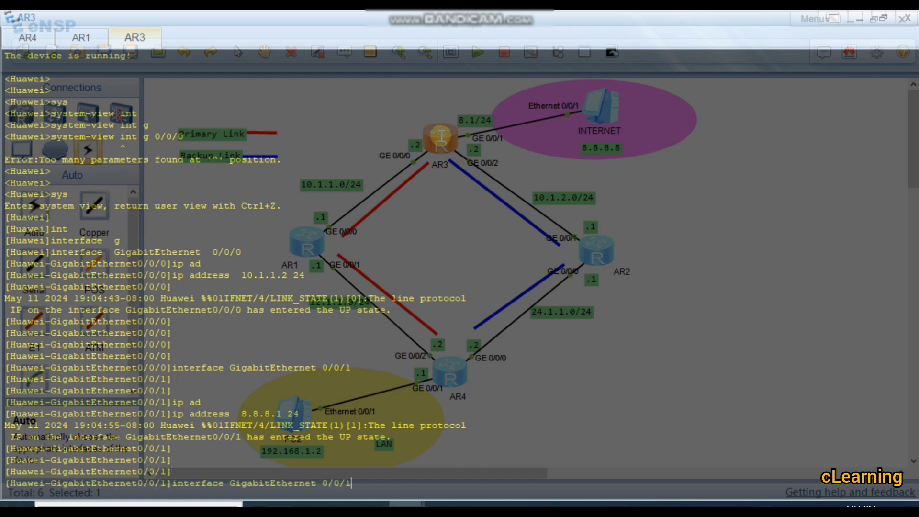
type("2")
key("Return")
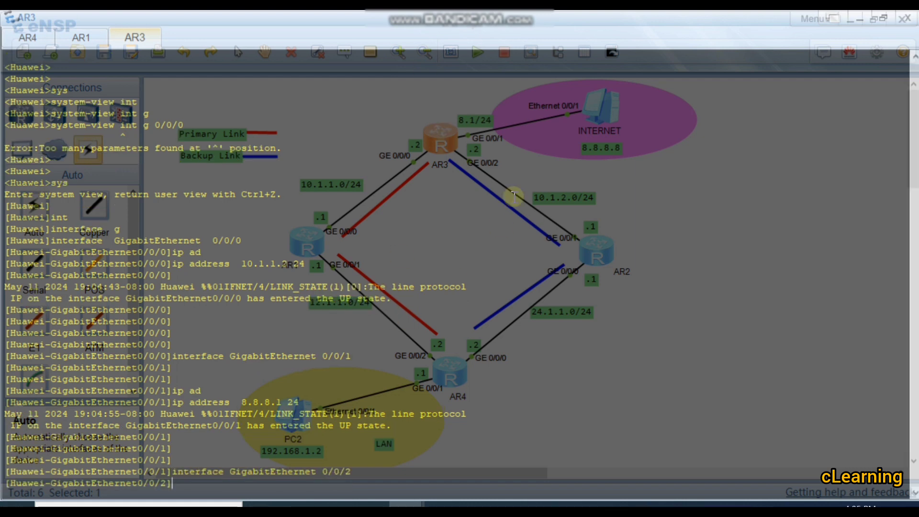
key("Return")
key("Return")
key("Return")
key("Return")
type("ip ad")
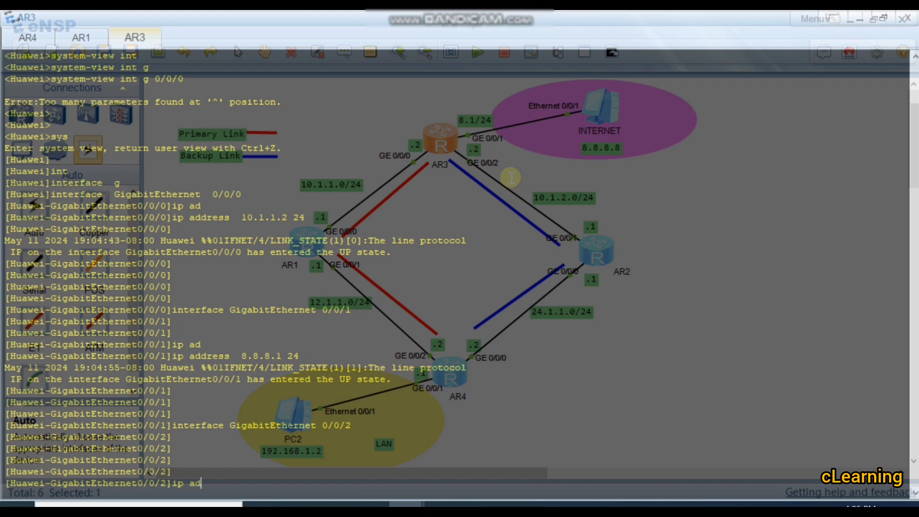
key("Tab")
type("10.1.")
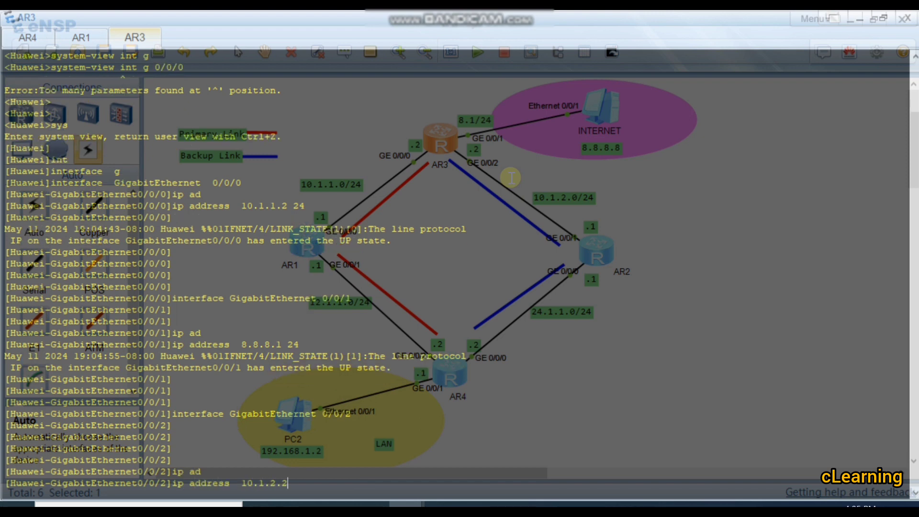
type("2.2 24")
key("Return")
key("Return")
key("Return")
key("Return")
key("Return")
key("Return")
key("Return")
key("Return")
key("Return")
key("Return")
key("Return")
key("Return")
key("Return")
key("Return")
key("Return")
key("Return")
key("Return")
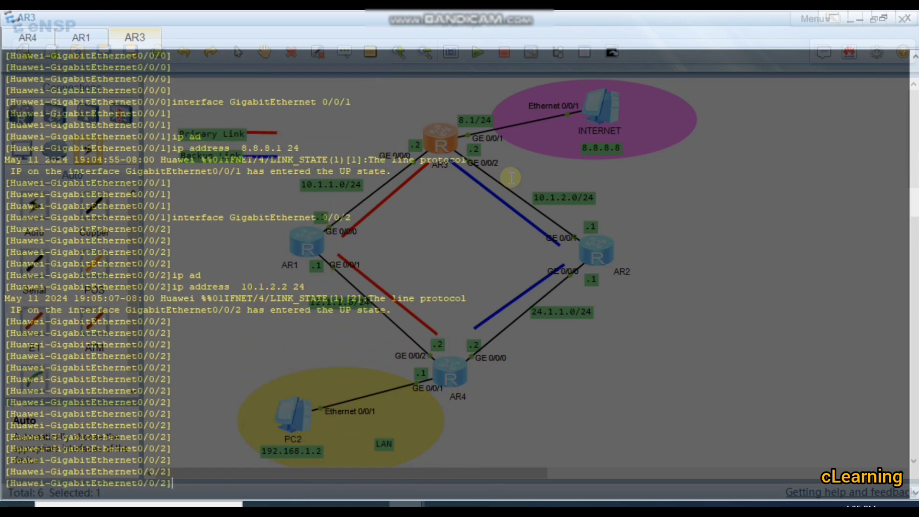
Switch from AR3 to AR2's console, enter system view and assign 10.1.2.1/24 to GE0/0/1.
left_click(871, 24)
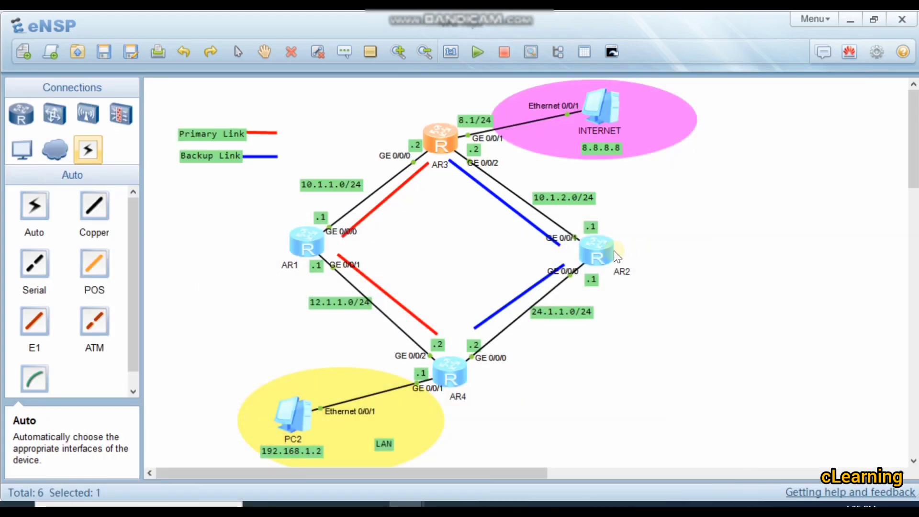
double_click(610, 251)
key("Return")
key("Return")
key("Return")
key("Return")
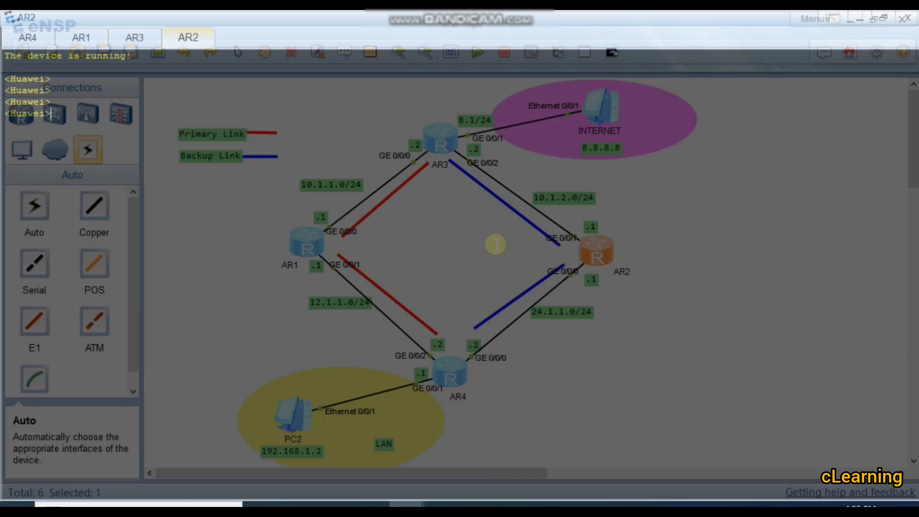
type("sys")
key("Return")
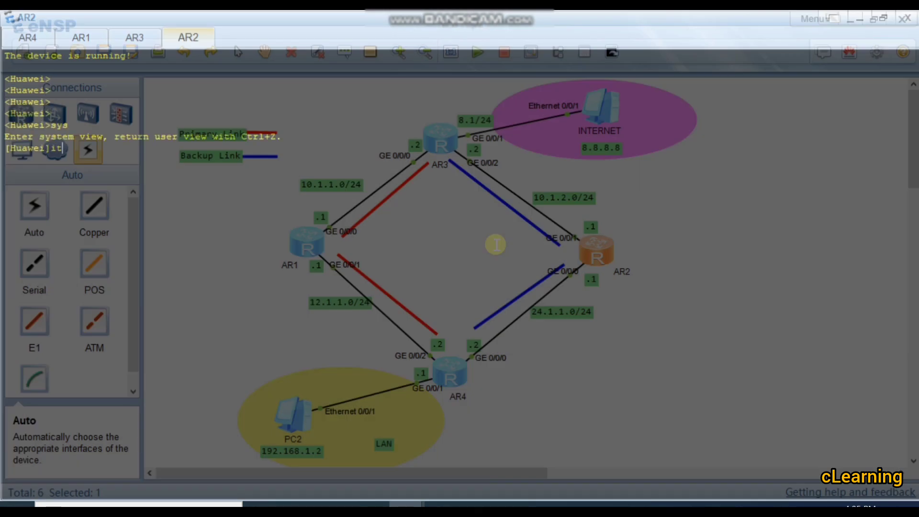
type("int")
key("Tab")
type("g")
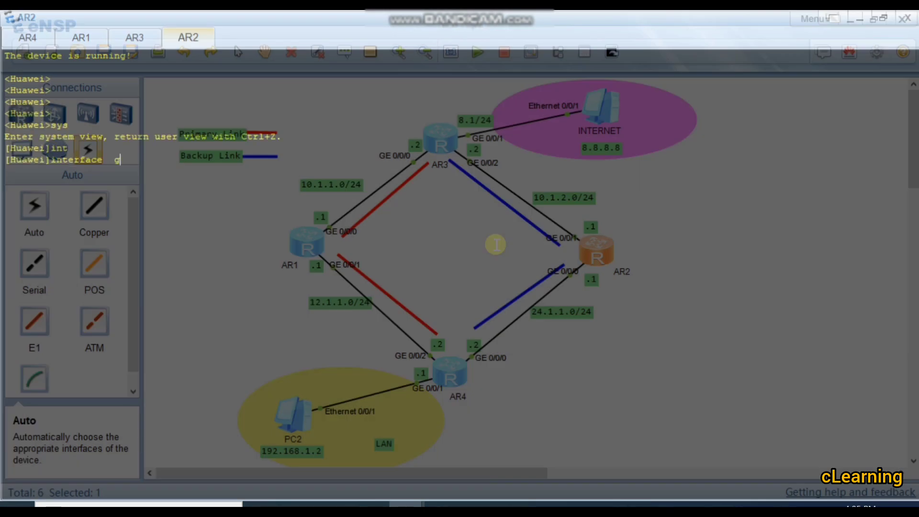
key("Tab")
type("0/0/1")
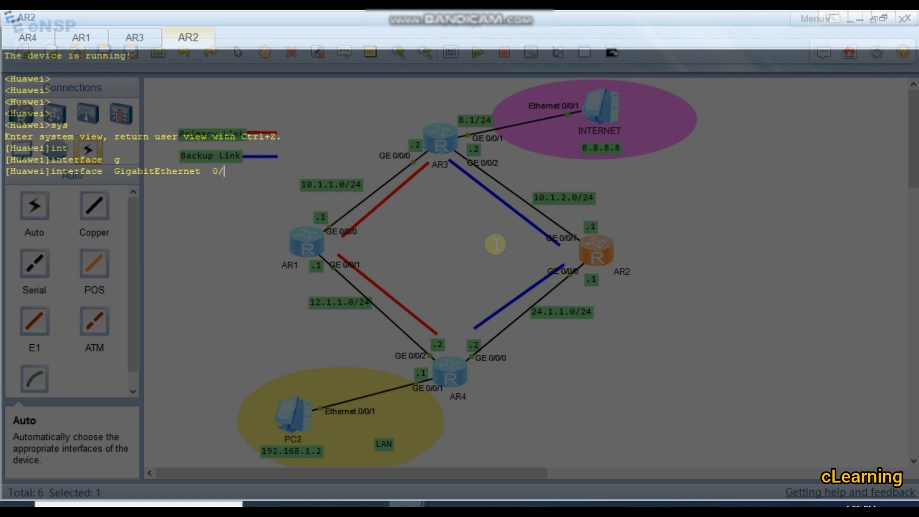
key("Return")
type("ip ad")
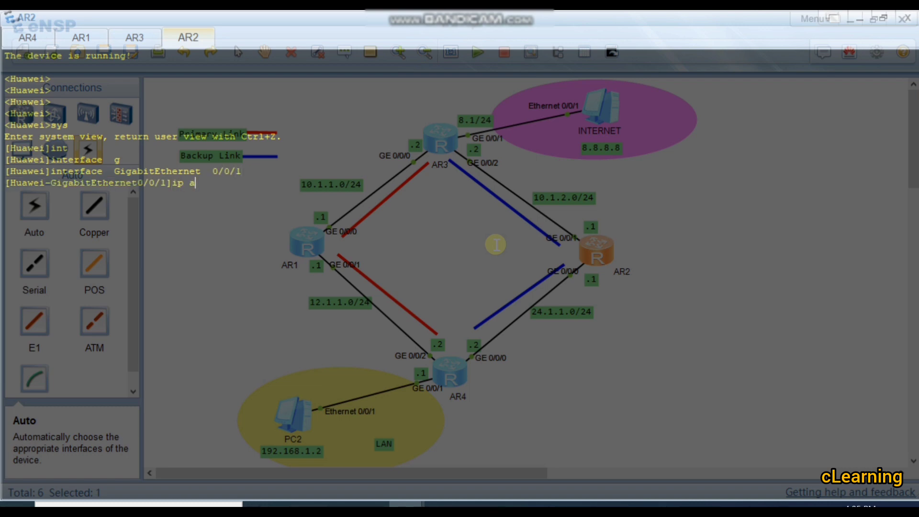
key("Tab")
type("10")
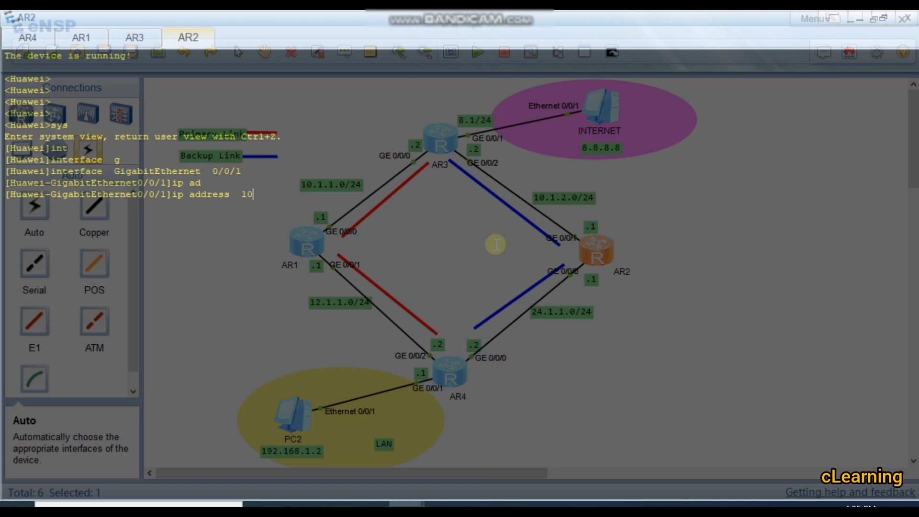
type(".1.2.1 24")
key("Return")
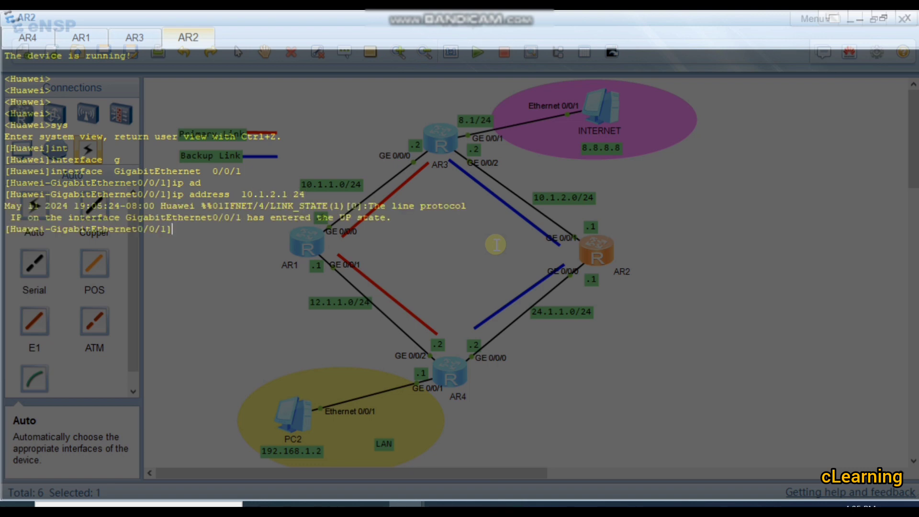
Assign 24.1.1.1/24 to AR2's GE0/0/0 and return to system view.
key("Return")
key("Return")
key("Return")
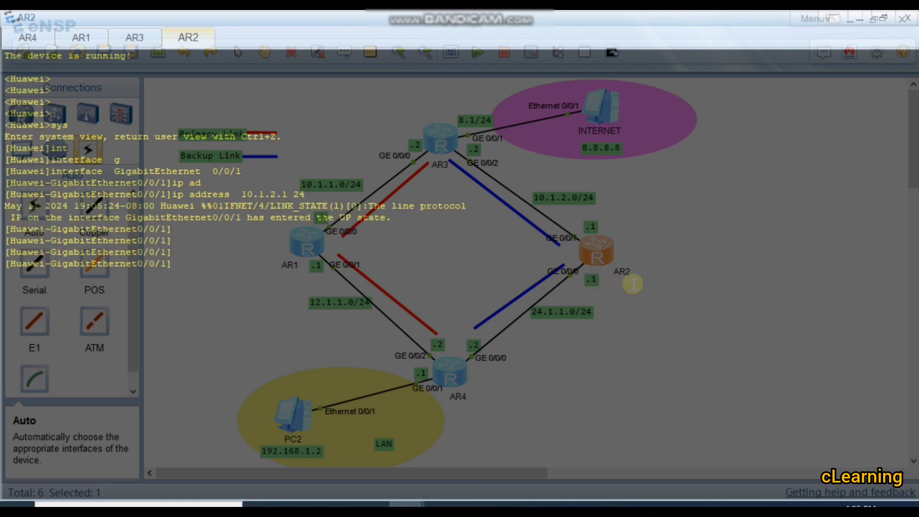
key("Return")
key("Return")
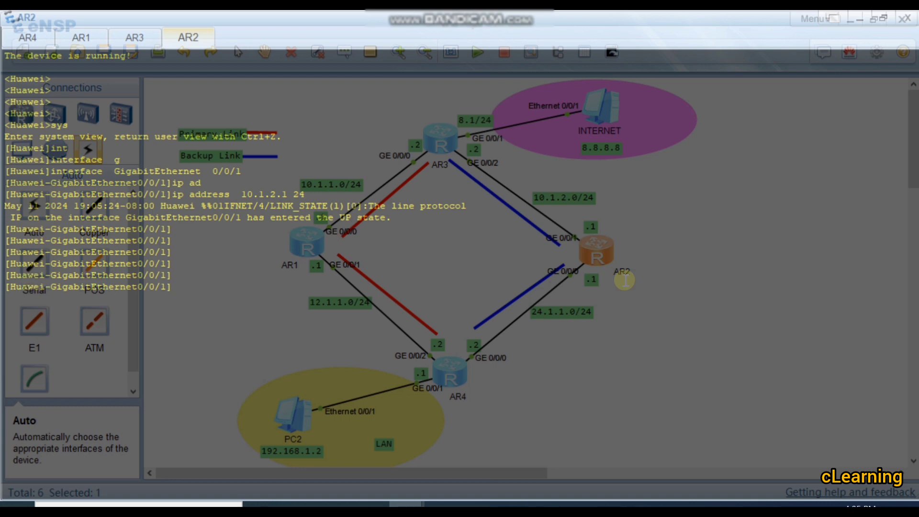
type("interface GigabitEthernet 0/0/1")
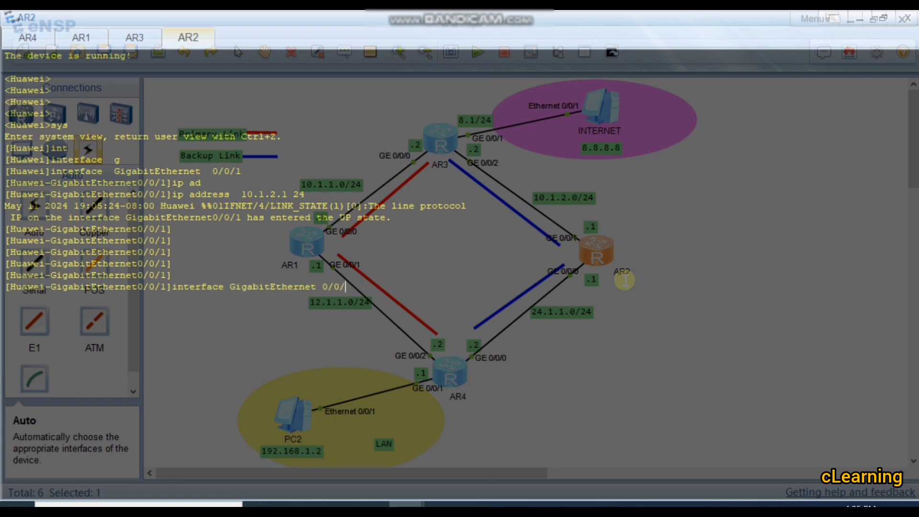
type("0")
key("Return")
key("Return")
type("ip ad")
key("Tab")
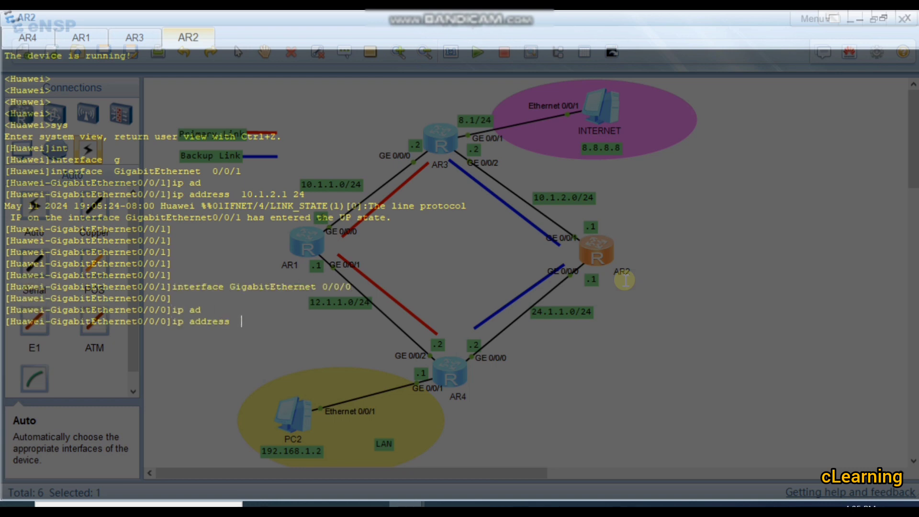
type("1")
key("BackSpace")
type("24.1.1.1 24")
key("Return")
key("Return")
key("Return")
key("Return")
key("Return")
key("Return")
key("Return")
key("Return")
key("Return")
type("q")
key("Return")
key("Return")
key("Return")
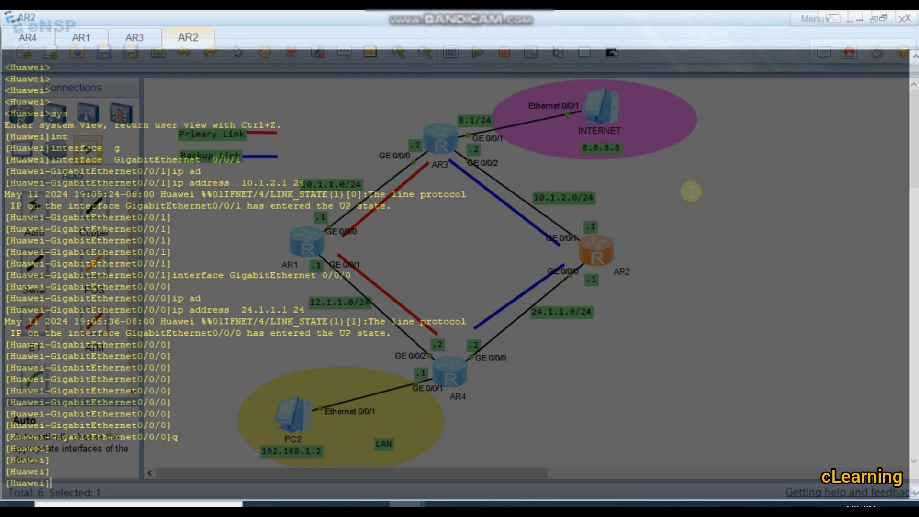
Minimize and reopen AR2's console at the system-view prompt.
left_click(855, 19)
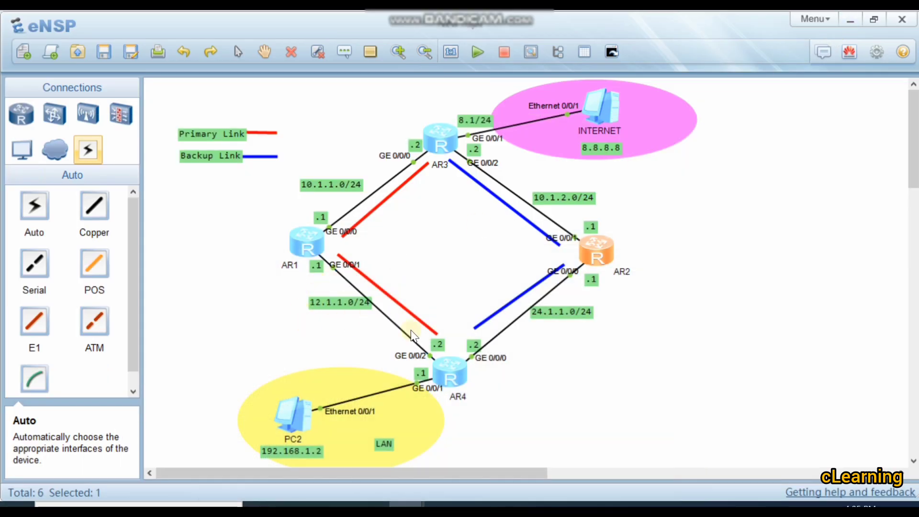
double_click(601, 245)
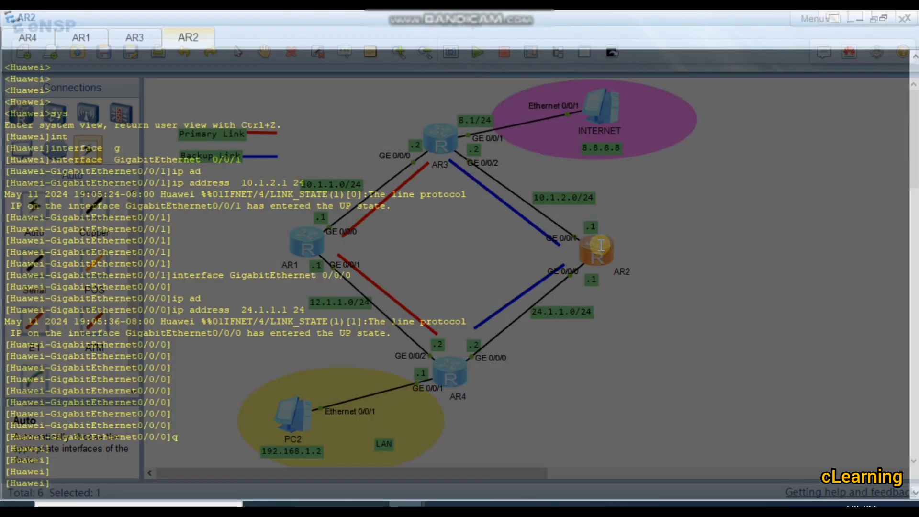
key("Return")
key("Return")
key("Return")
key("Return")
key("Return")
key("Return")
key("Return")
key("Return")
key("Return")
key("Return")
key("Return")
key("Return")
key("Return")
key("Return")
key("Return")
key("Return")
key("Return")
key("Return")
key("Return")
key("Return")
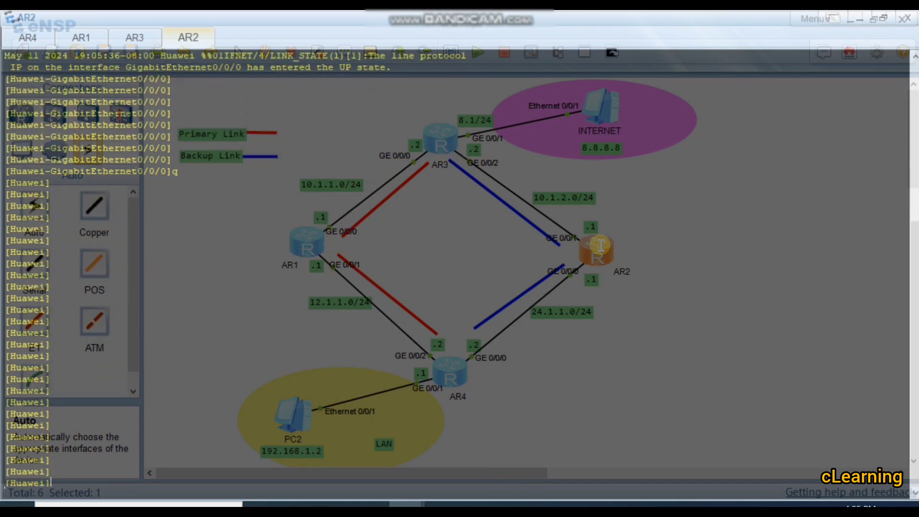
key("Return")
key("Return")
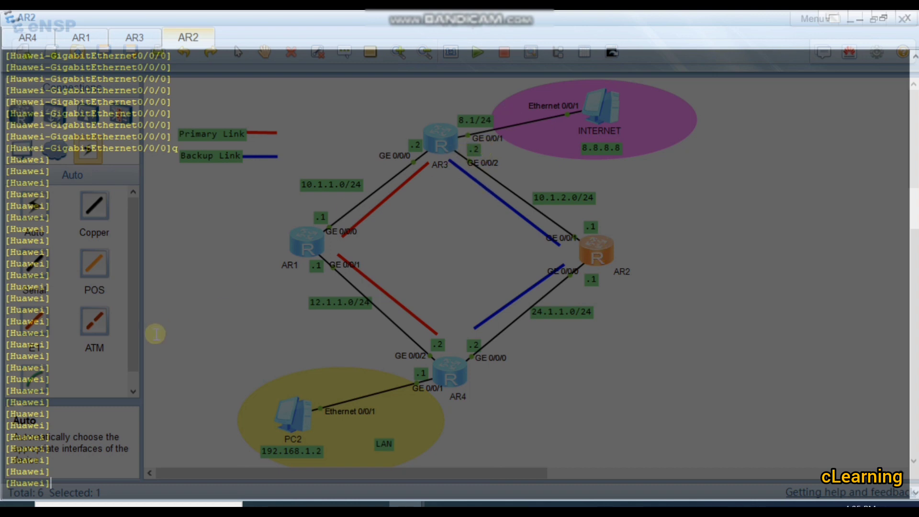
Add AR2's static route to 8.8.8.0/24 via 10.1.2.2, correcting the extra mask.
type("p rou")
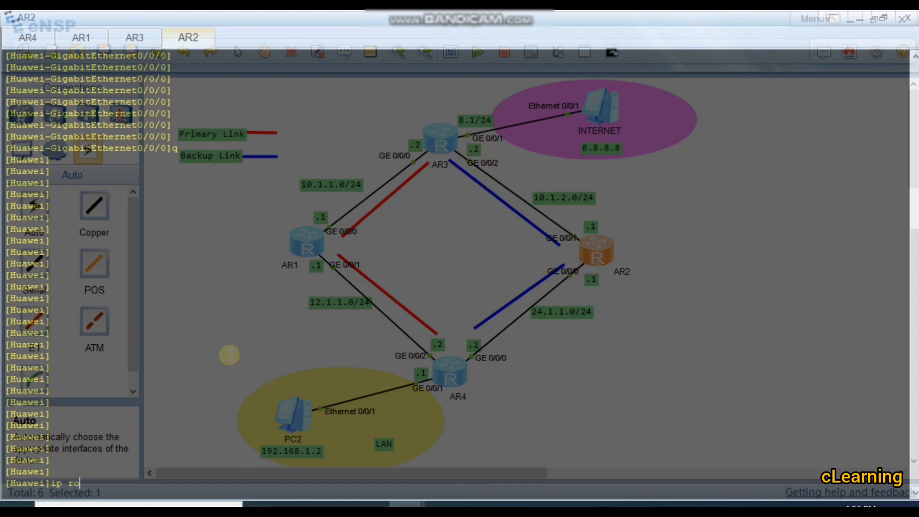
key("Tab")
key("Tab")
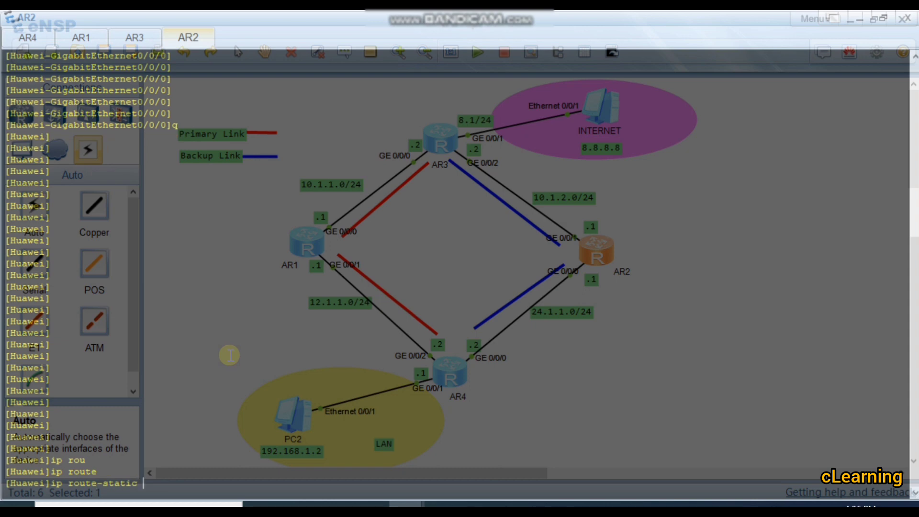
type("8.8.8.0 24")
type("10.1.2.2 24")
key("Return")
key("Return")
key("Return")
key("Return")
key("Return")
key("Return")
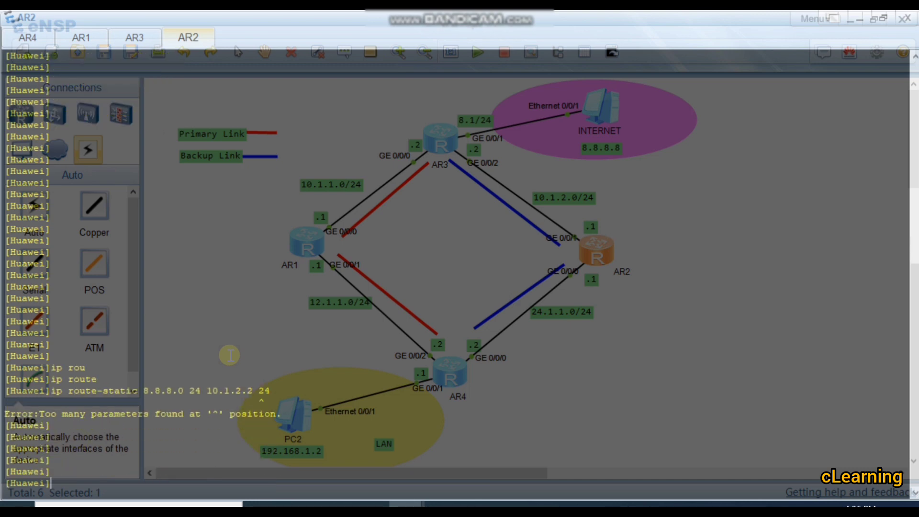
key("Up")
key("BackSpace")
key("BackSpace")
key("Return")
key("Return")
key("Return")
key("Return")
key("Return")
key("Return")
key("Return")
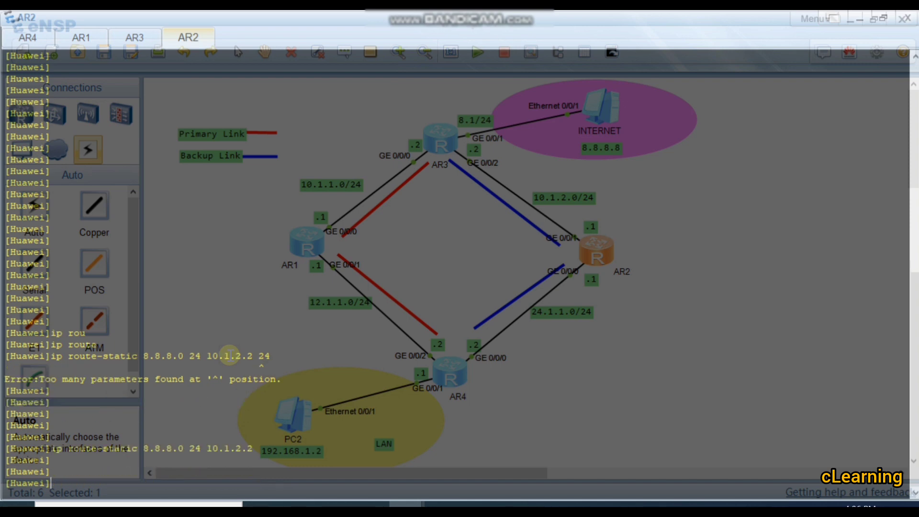
Add AR2's static route to 192.168.1.0/24 via 24.1.1.2.
type("ip")
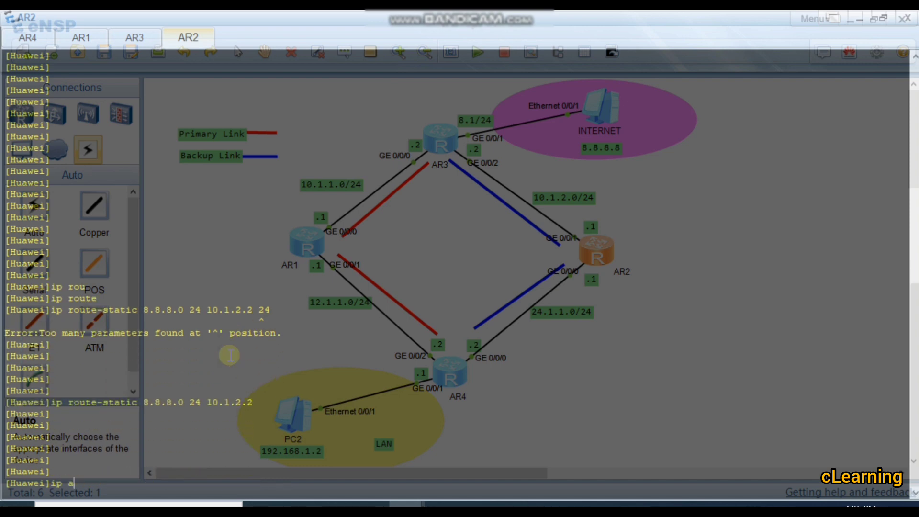
type(" rou")
key("Tab")
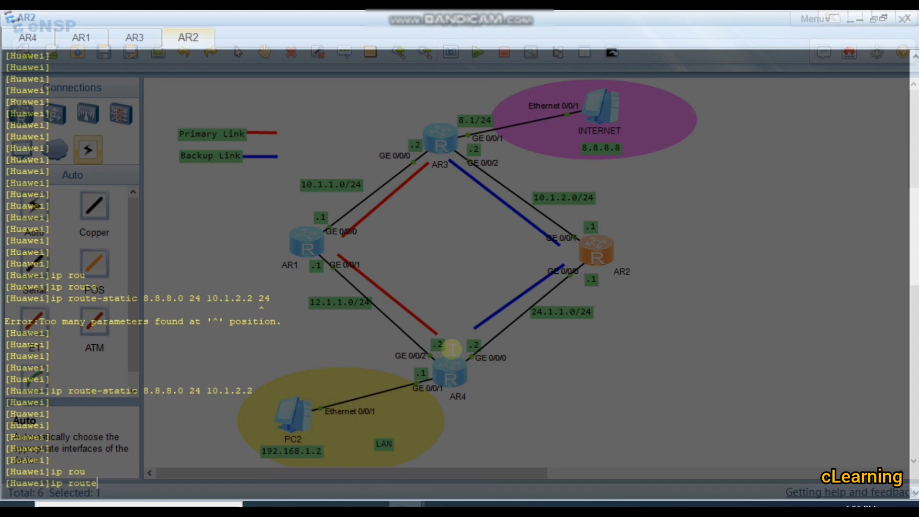
type("-s")
key("Tab")
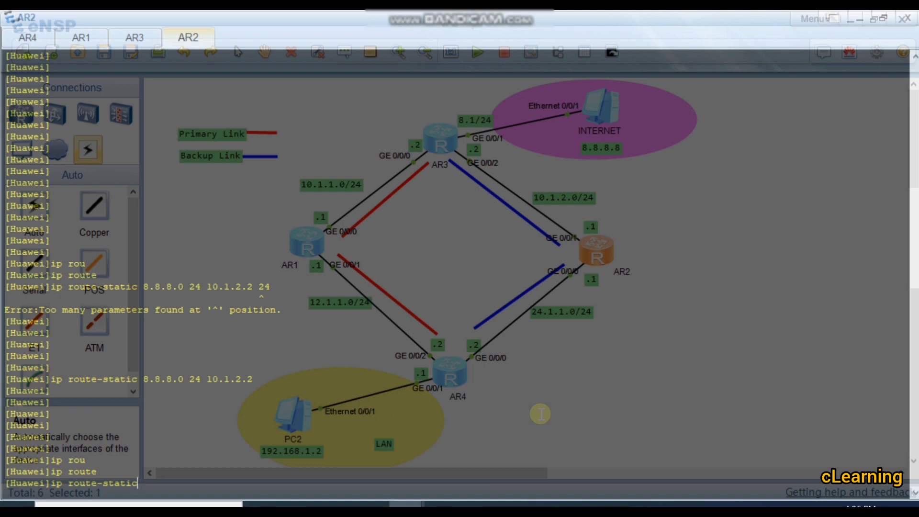
type("192.168.1.0 24 24.1.1.2")
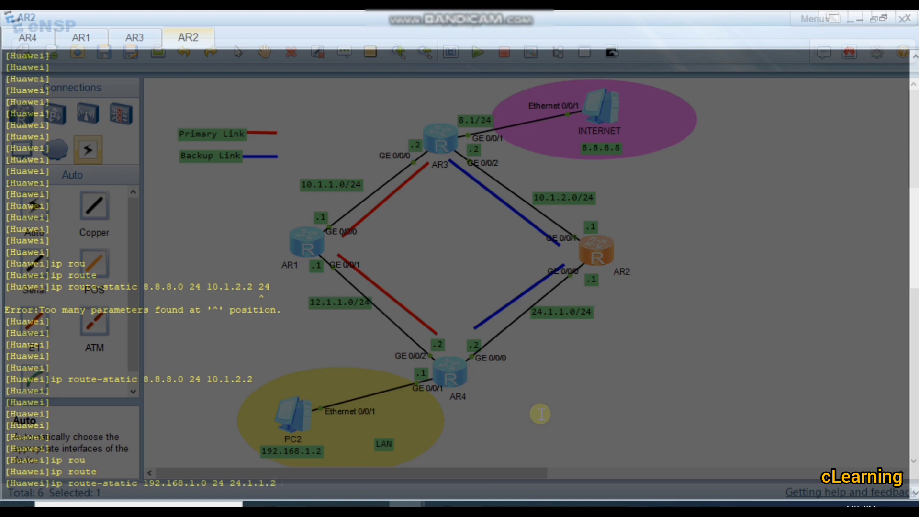
key("BackSpace")
key("BackSpace")
key("BackSpace")
key("Return")
key("Return")
key("Return")
key("Return")
key("Return")
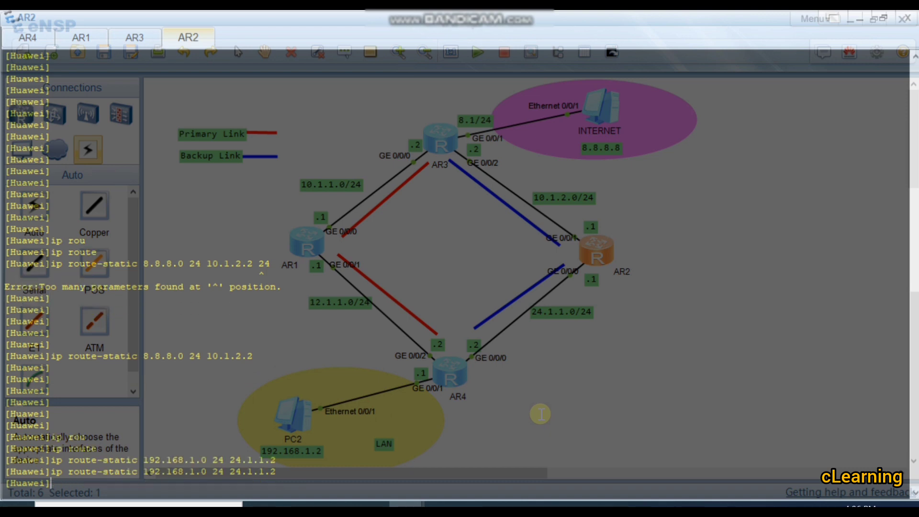
key("Return")
key("Return")
key("Return")
key("Return")
key("Return")
key("Return")
key("Return")
key("Return")
key("Return")
key("Return")
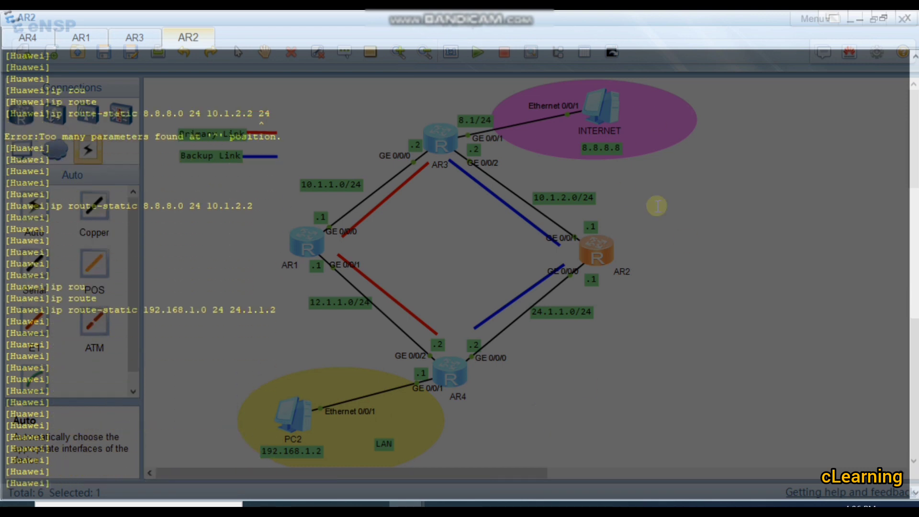
Switch from AR2's console to AR1's and return to system view.
left_click(856, 19)
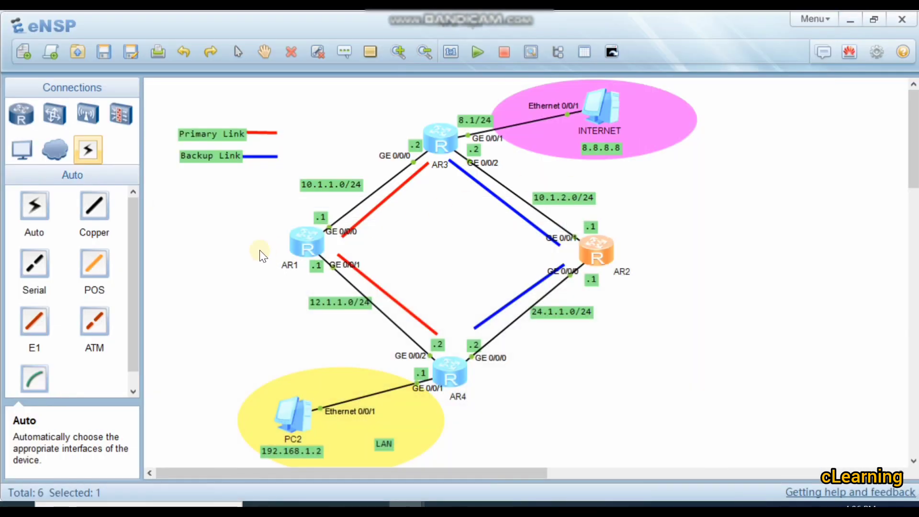
double_click(318, 242)
key("Return")
key("Return")
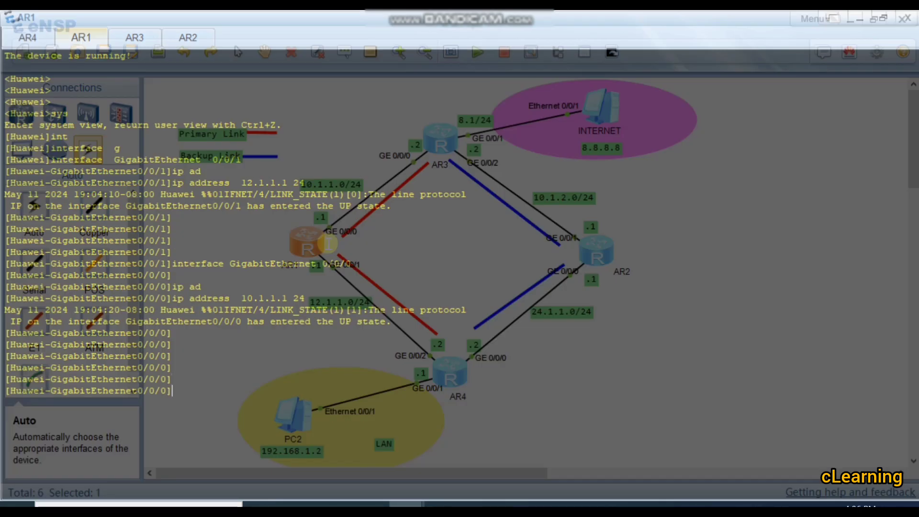
type("q")
key("Return")
key("Return")
key("Return")
key("Return")
key("Return")
key("Return")
key("Return")
key("Return")
key("Return")
key("Return")
key("Return")
key("Return")
key("Return")
key("Return")
key("Return")
key("Return")
key("Return")
key("Return")
key("Return")
key("Return")
key("Return")
key("Return")
key("Return")
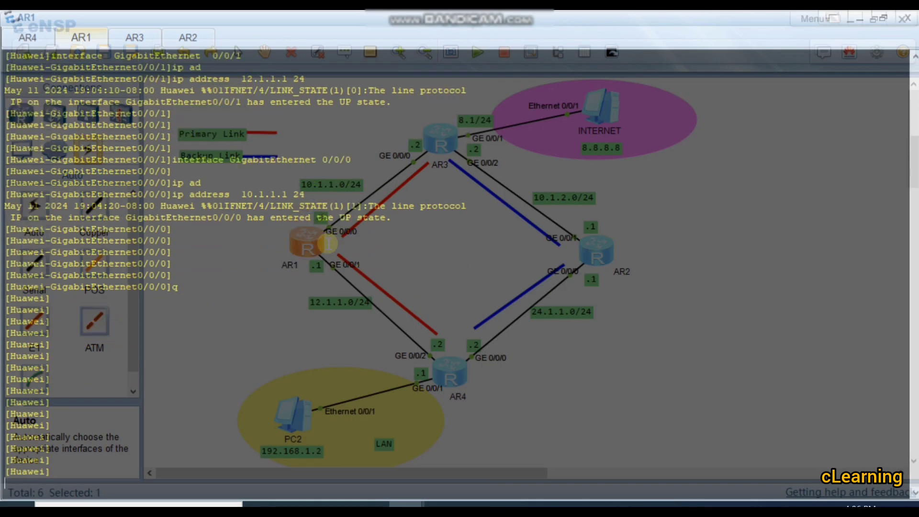
Add AR1's static route to 8.8.8.0/24 via 10.1.1.2.
type("i")
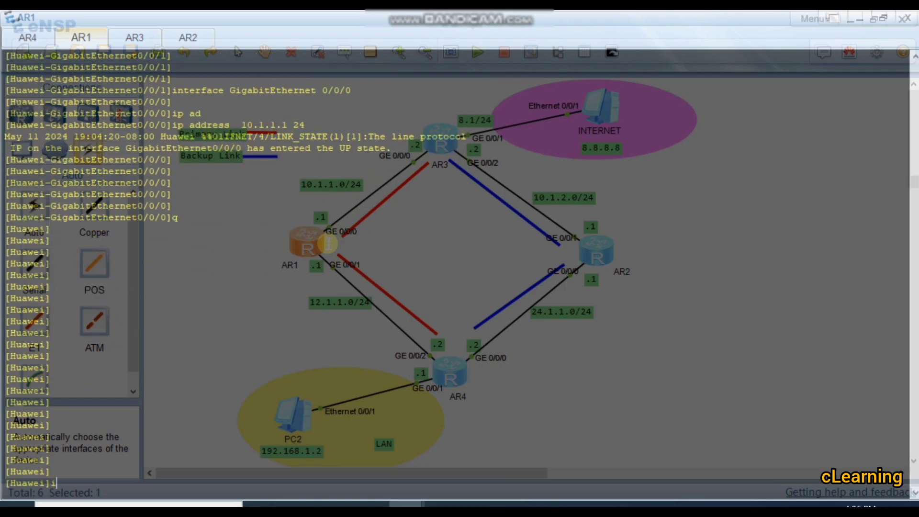
type("p rou")
key("Tab")
key("Tab")
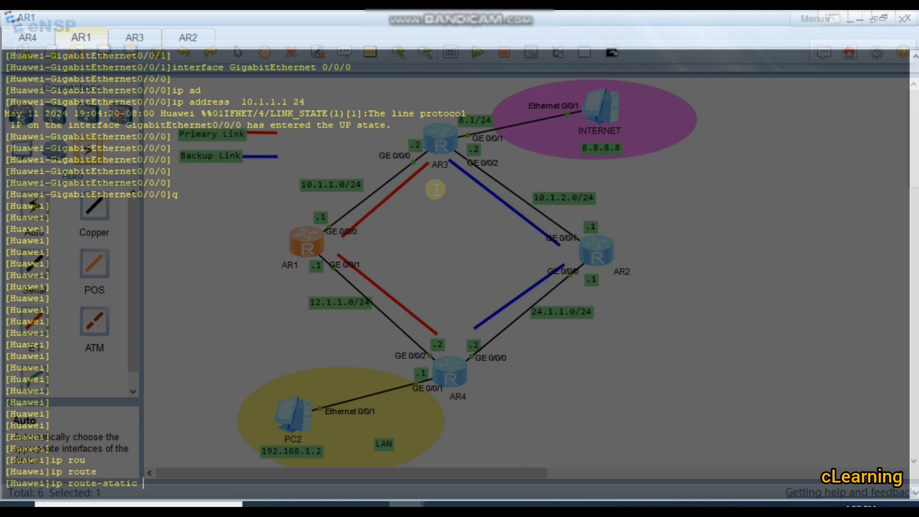
type("8.8.8.0 24 10.1.1.2 24")
key("BackSpace")
key("BackSpace")
key("Return")
key("Return")
key("Return")
key("Return")
key("Return")
key("Return")
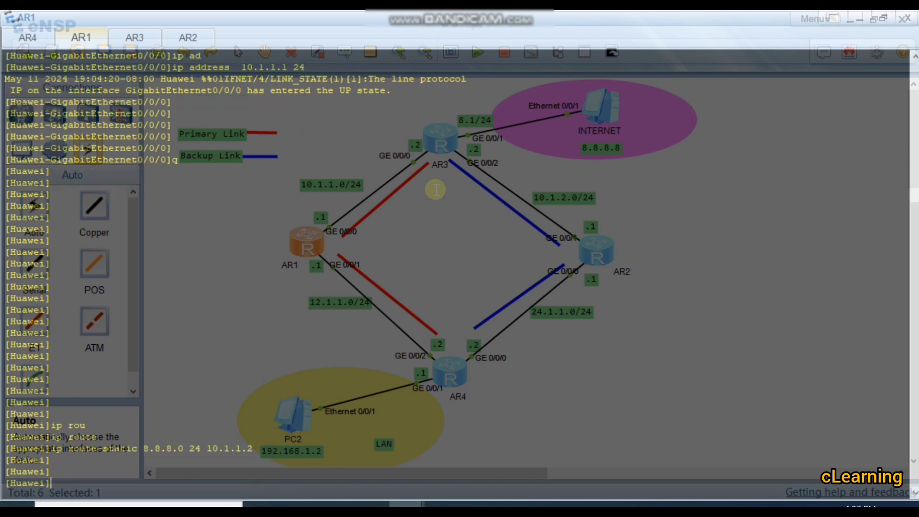
Add AR1's route to 192.168.1.0/24 via 12.1.1.2 and close its console.
type("ip rou")
key("Tab")
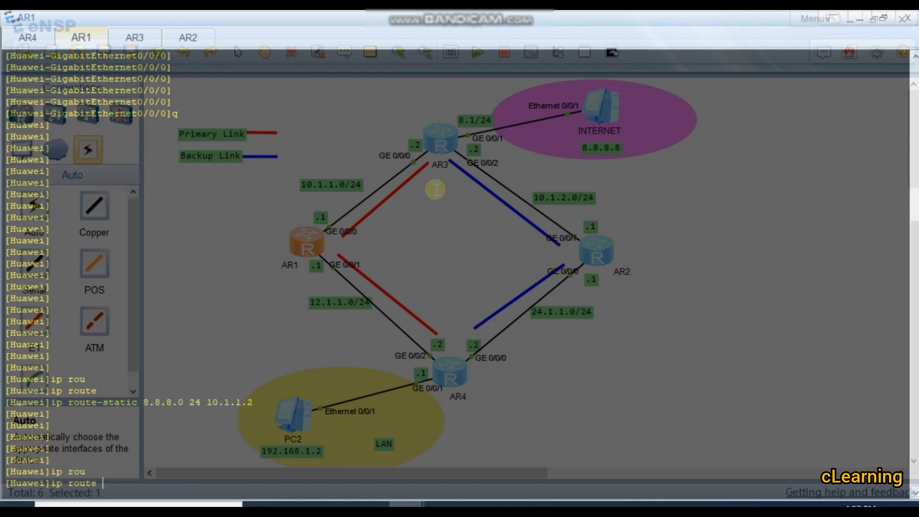
key("Tab")
type("192")
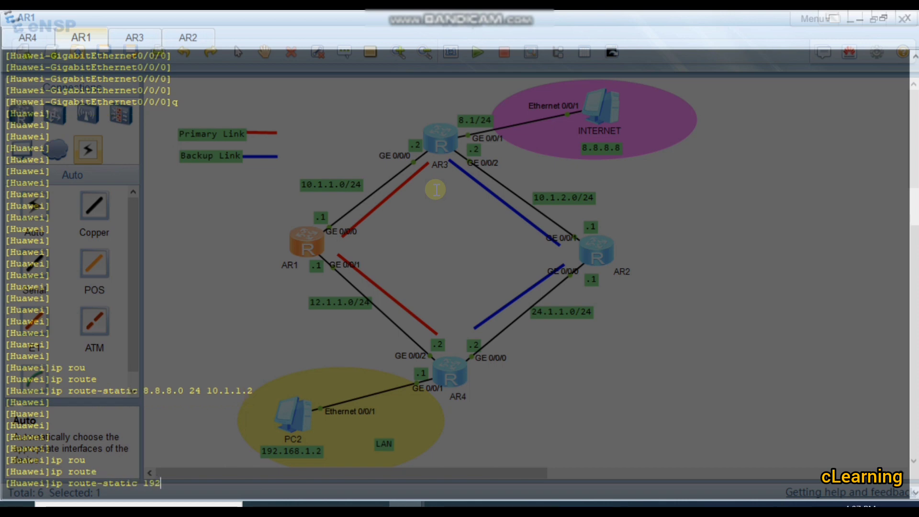
type(".168.1.0 24 ")
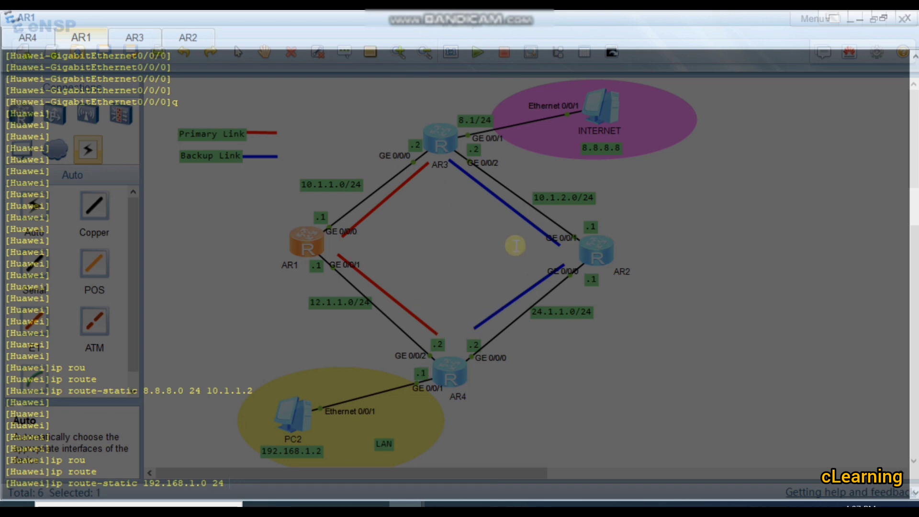
type("12.1.1.2")
key("Return")
key("Return")
key("Return")
key("Return")
key("Return")
key("Return")
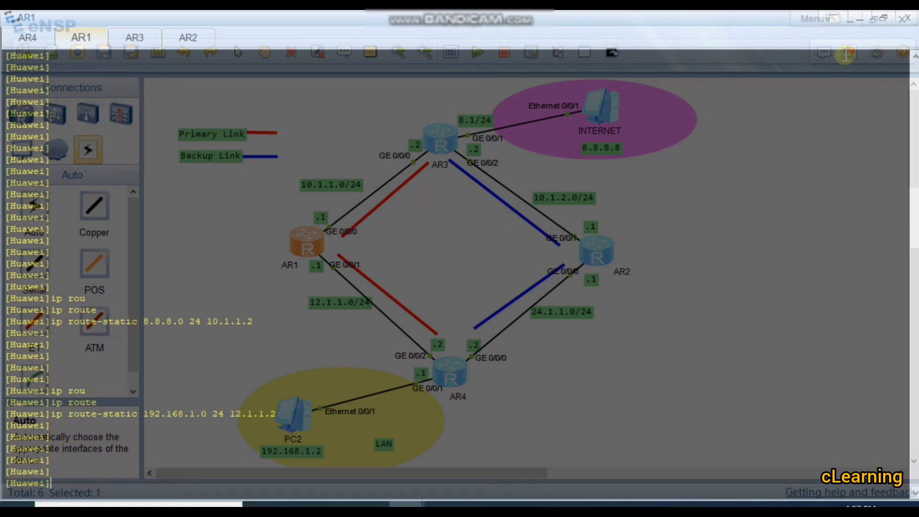
left_click(858, 19)
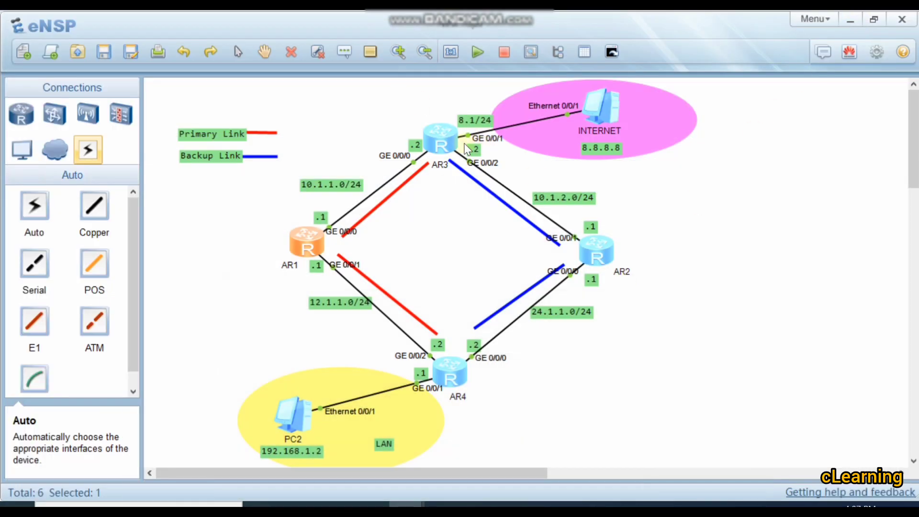
double_click(448, 147)
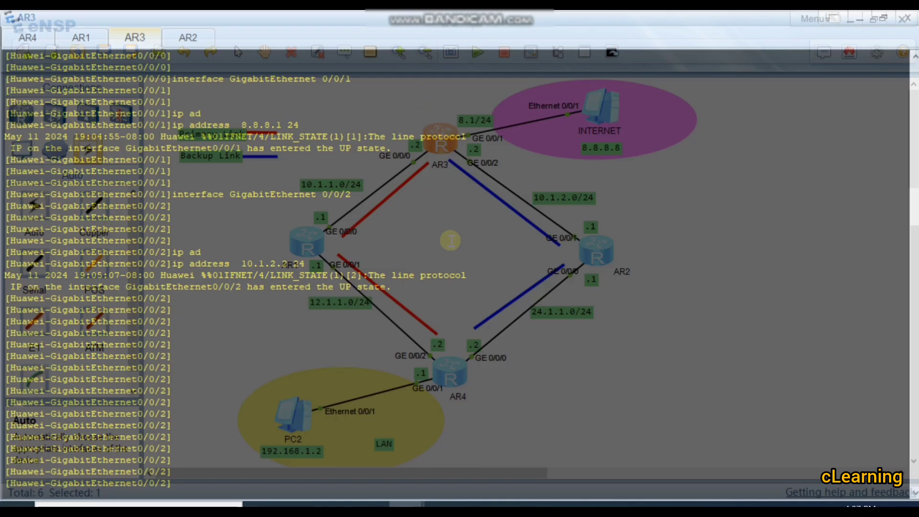
Return AR3 to system view and add a static route to 12.1.1.0/24 via 10.1.1.1.
left_click(432, 246)
key("Return")
key("Return")
key("Return")
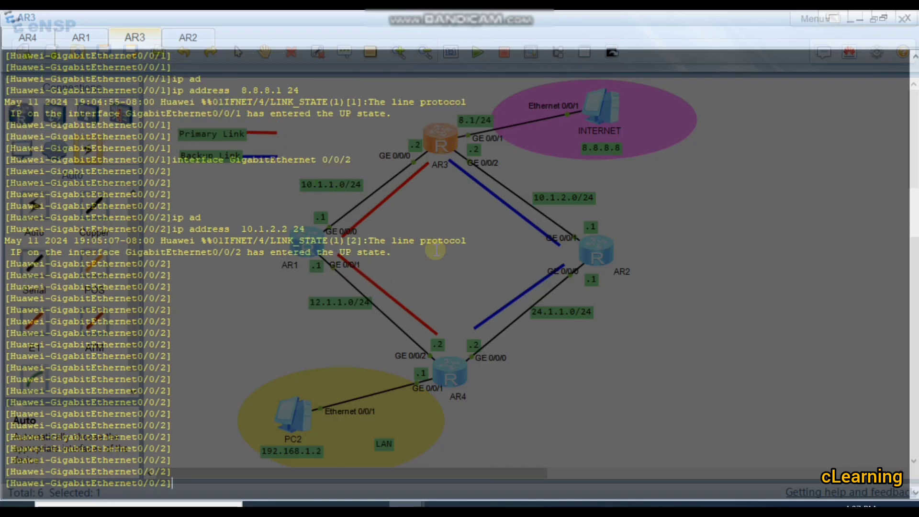
type("q")
key("Return")
key("Return")
key("Return")
key("Return")
key("Return")
key("Return")
key("Return")
key("Return")
key("Return")
key("Return")
key("Return")
key("Return")
key("Return")
key("Return")
key("Return")
key("Return")
key("Return")
key("Return")
key("Return")
key("Return")
key("Return")
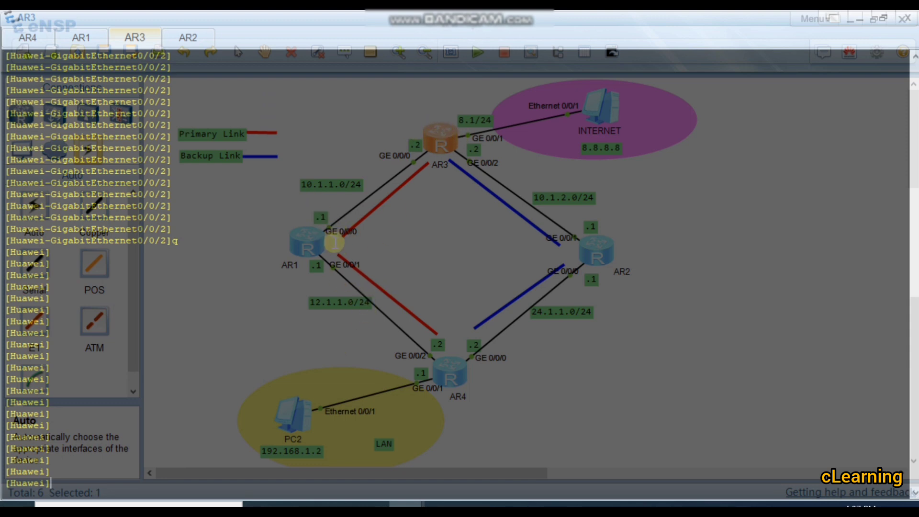
type("ip r")
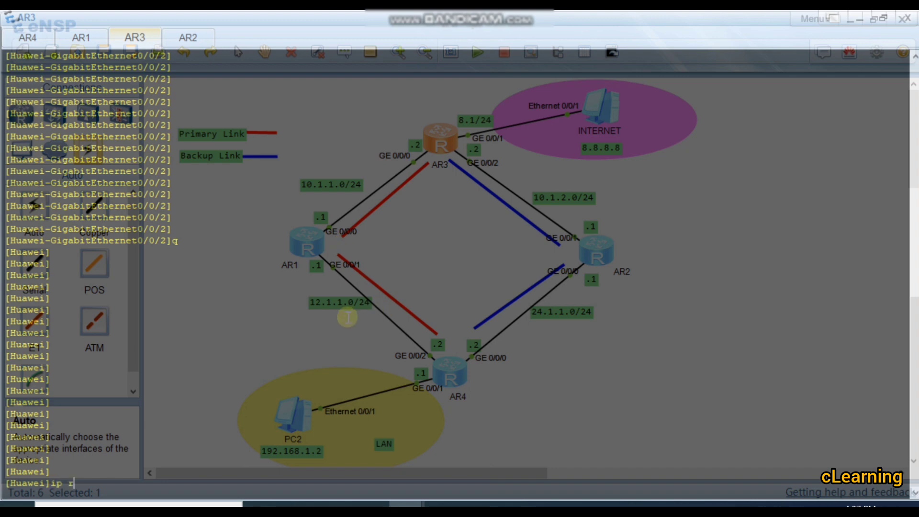
type("ou")
key("Tab")
key("Tab")
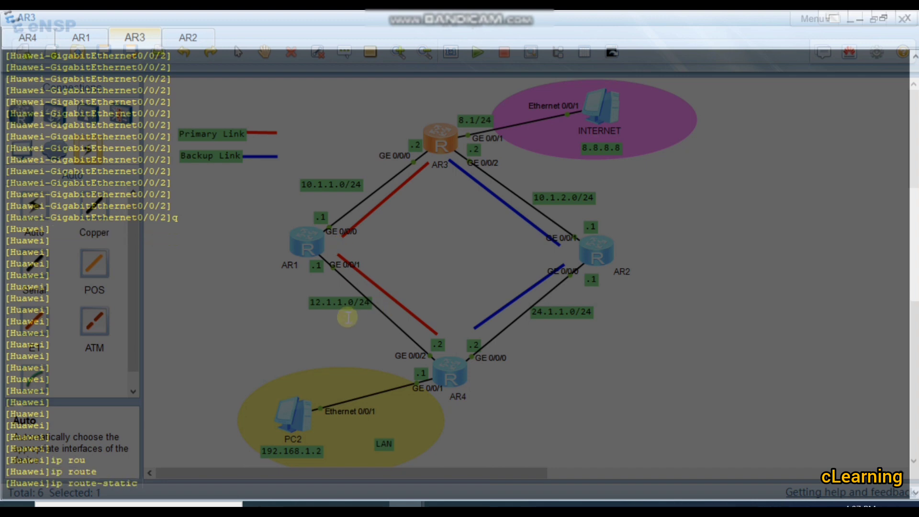
type("12")
type("1.1.0 24 ")
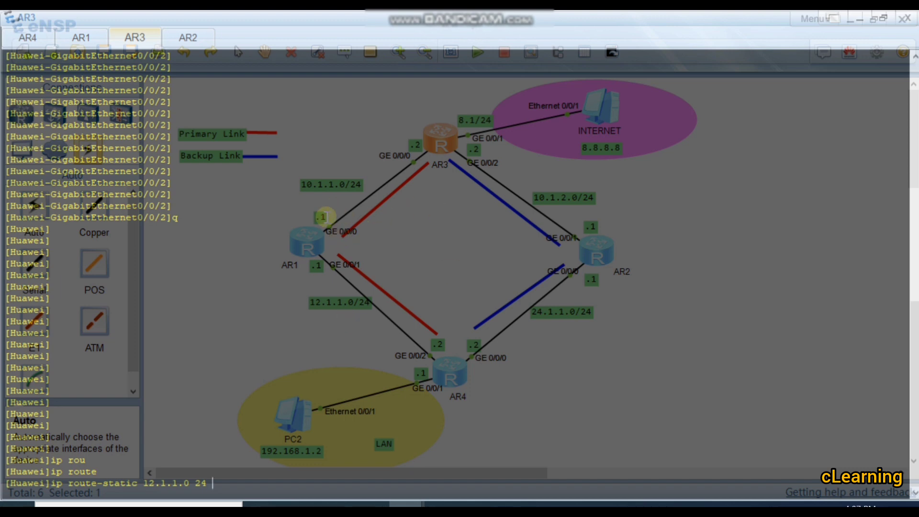
type("1")
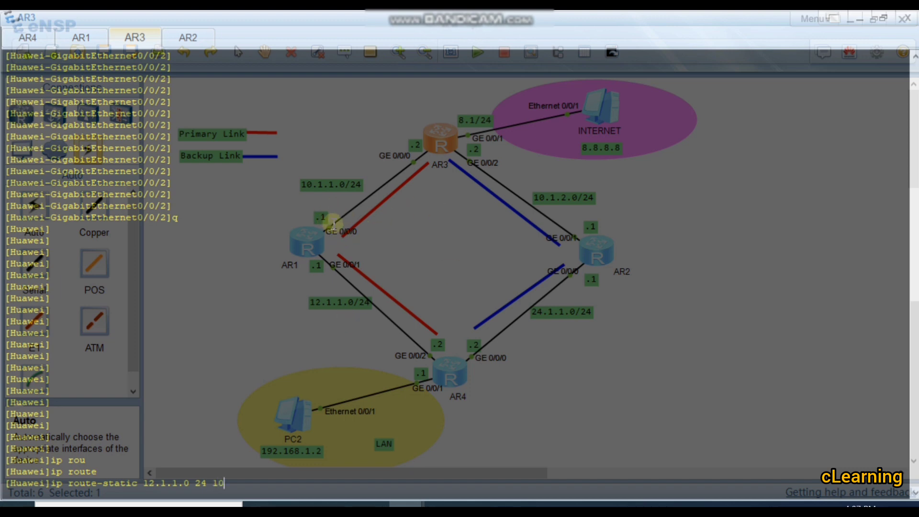
type("0.1.1.1")
key("Return")
key("Return")
key("Return")
key("Return")
key("Return")
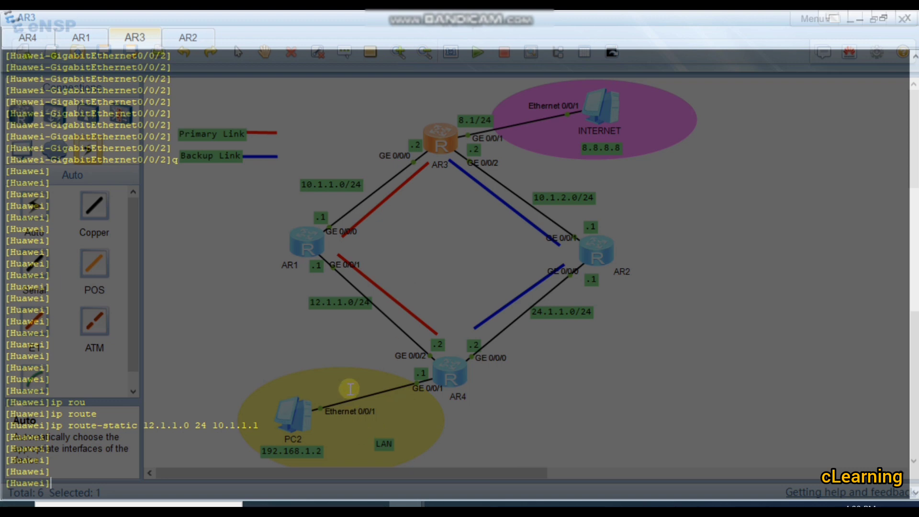
Add AR3's static route to 192.168.1.0/24 via 10.1.1.1.
left_click_drag(317, 201, 335, 235)
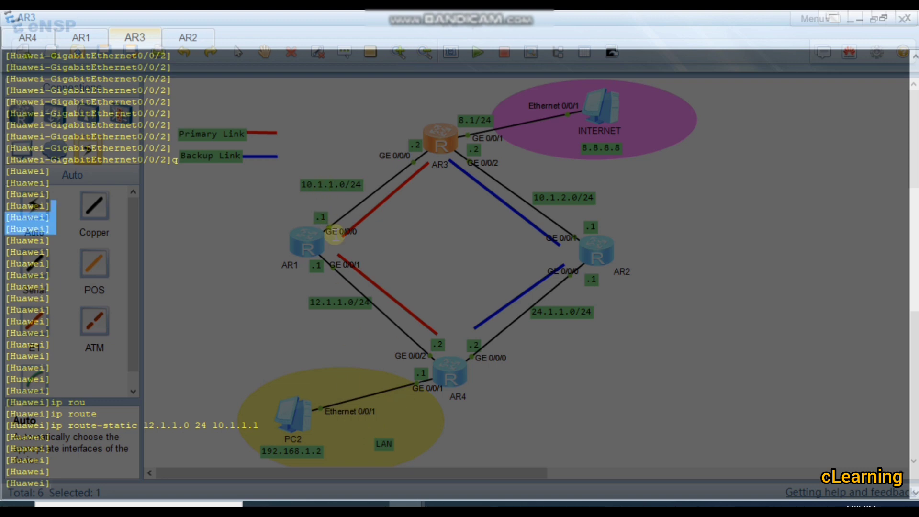
left_click(334, 240)
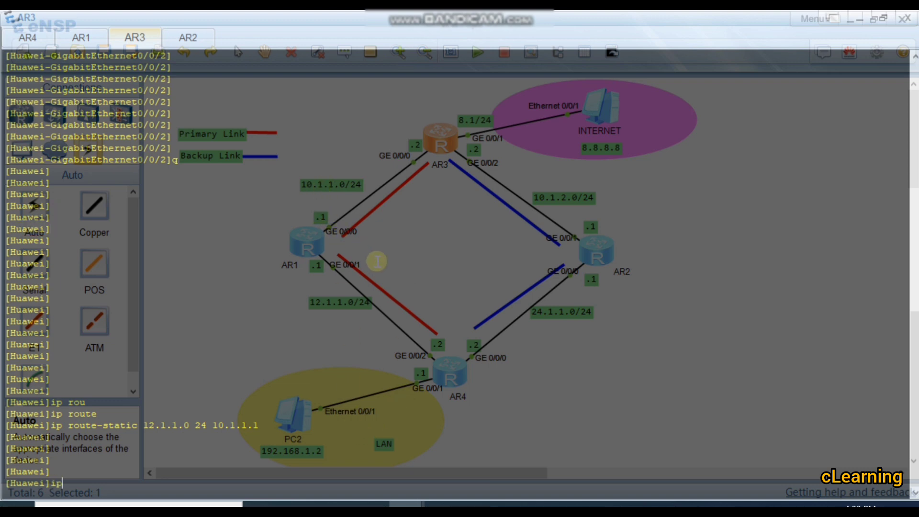
type("rou")
key("Tab")
key("Tab")
type("1")
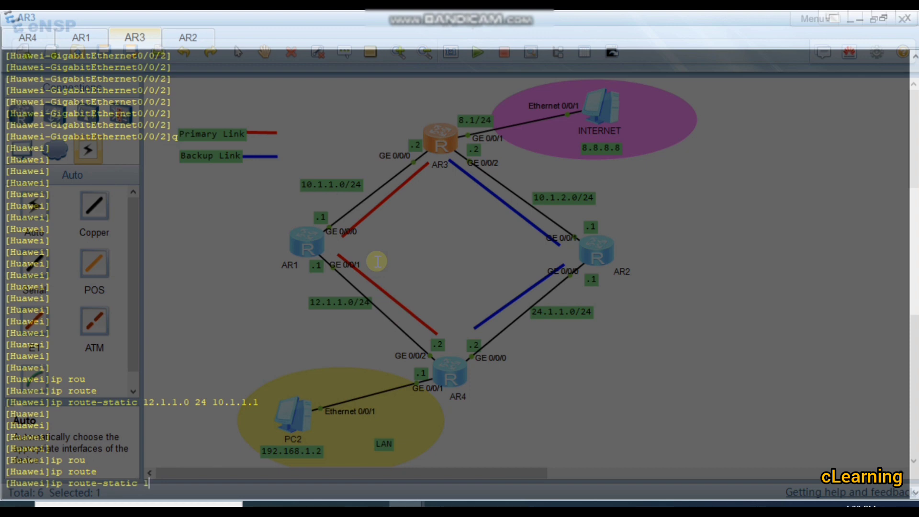
type("92.168.1.0 24 10.1.1.1")
key("Return")
key("Return")
key("Return")
key("Return")
key("Return")
key("Return")
key("Return")
key("Return")
key("Return")
key("Return")
key("Return")
key("Return")
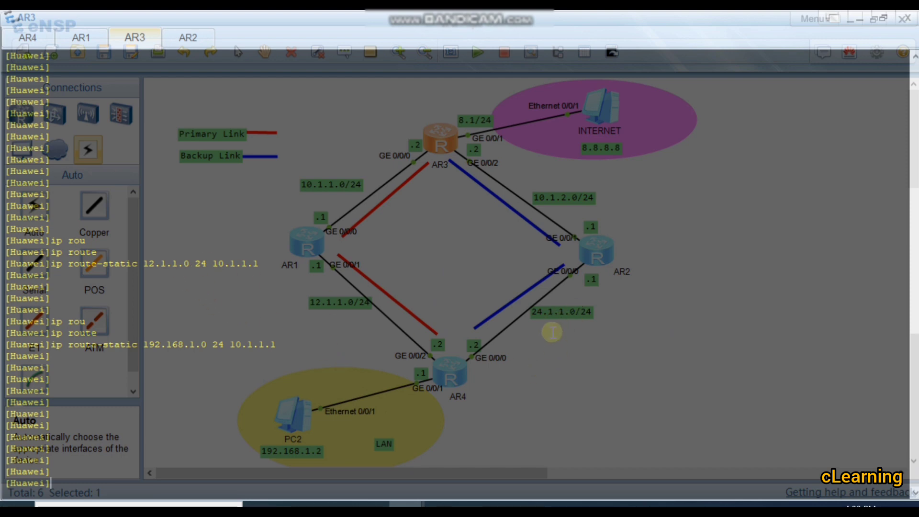
Add AR3's static route to 24.1.1.0/24 via 10.1.2.1.
type("ip rpou")
key("Tab")
key("Tab")
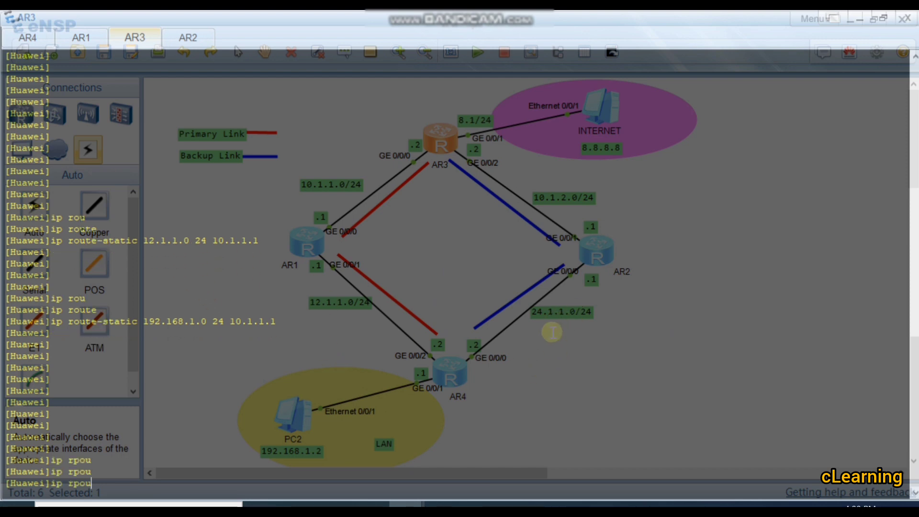
key("BackSpace")
key("BackSpace")
type("ou")
key("Tab")
key("Tab")
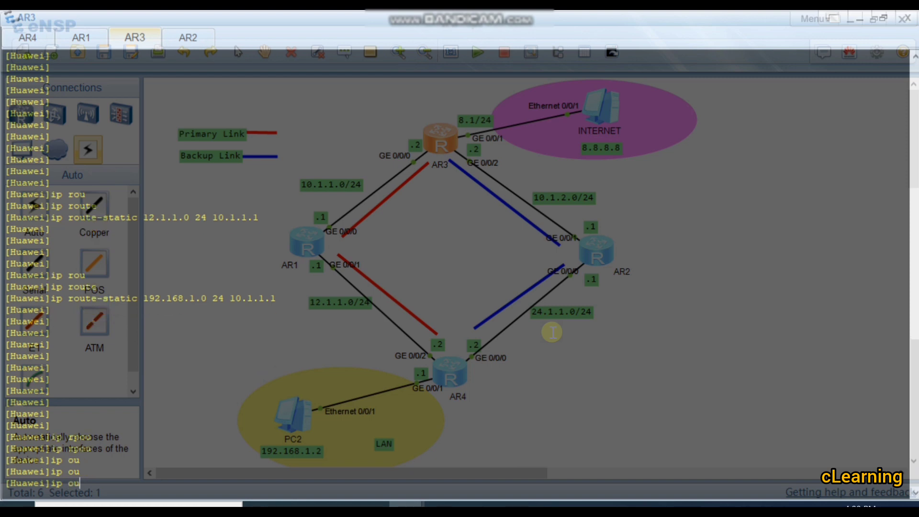
type("rou")
key("Tab")
key("Tab")
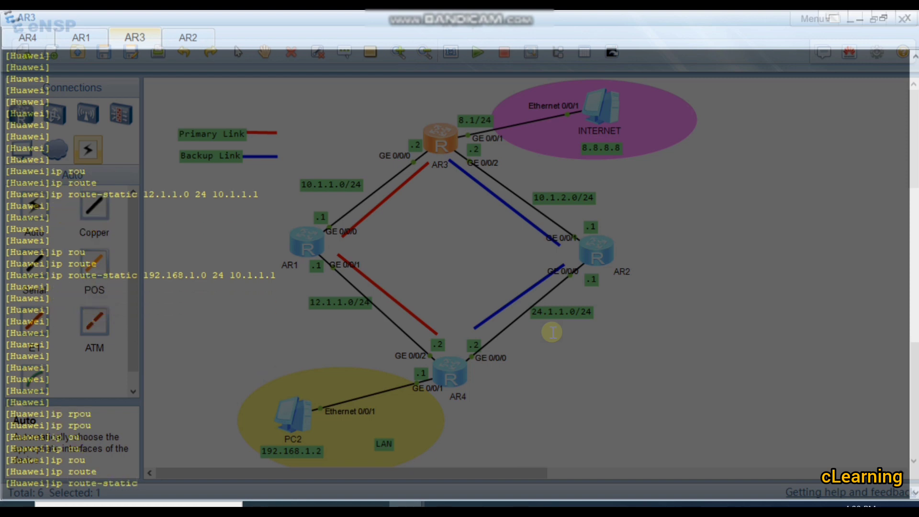
type("24.1.1.10 24")
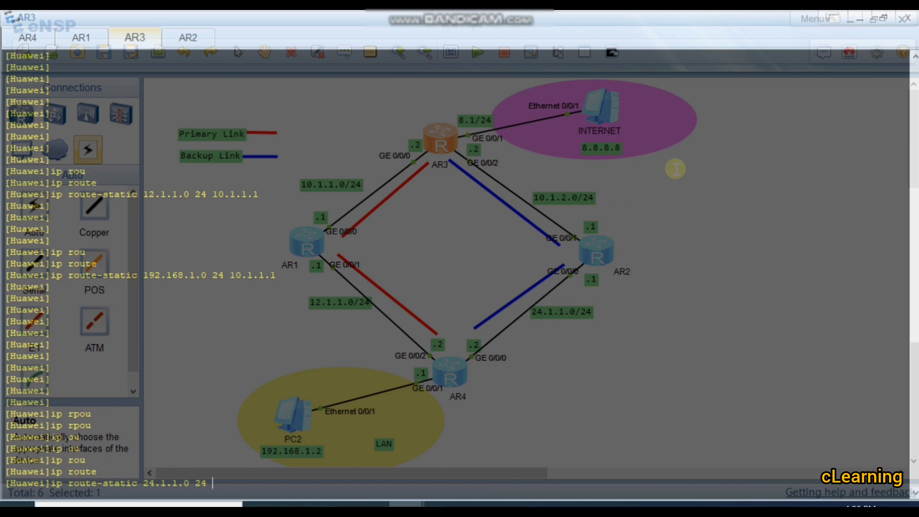
type("10")
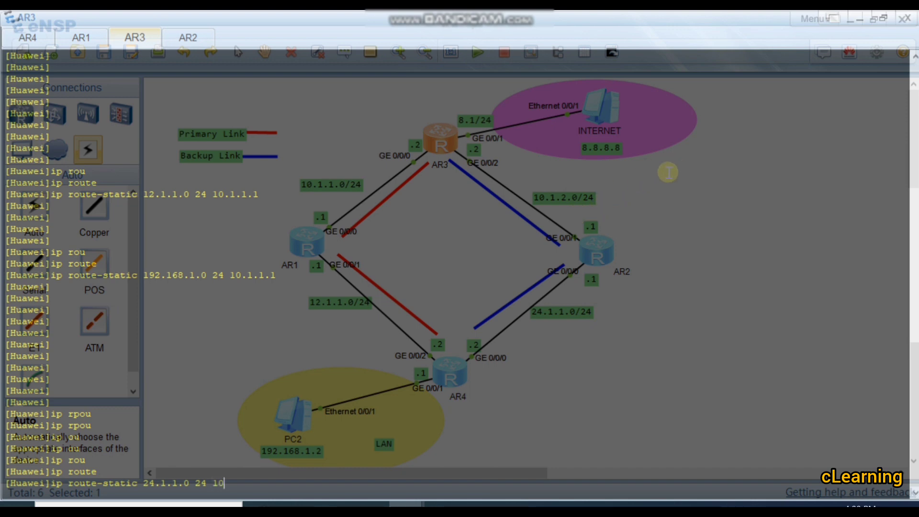
type(".1.2.1")
key("Return")
key("Return")
key("Return")
key("Return")
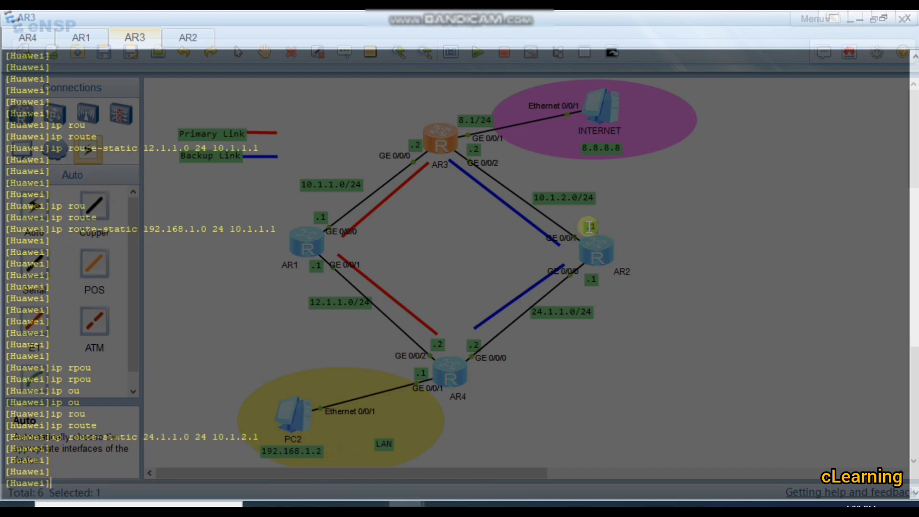
Add AR3's backup route to 192.168.1.0/24 via 10.1.2.1.
type("ip")
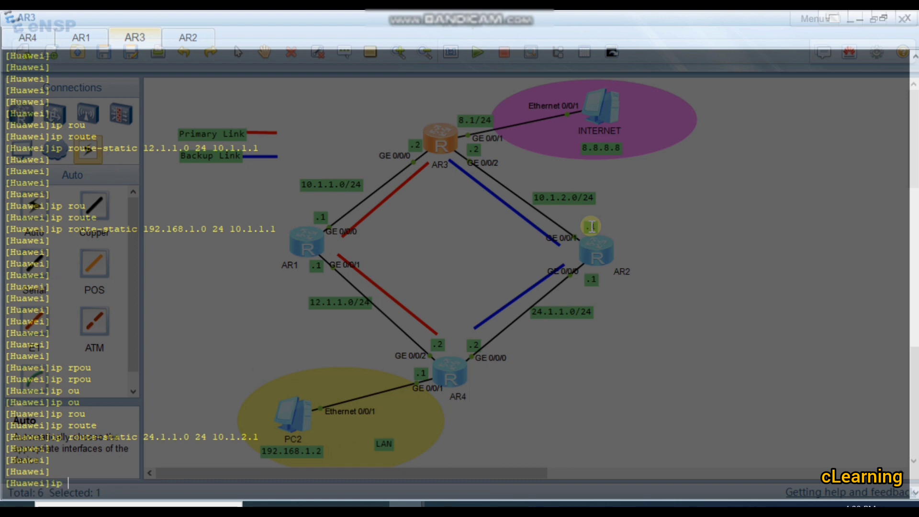
type(" rou")
key("Tab")
key("Tab")
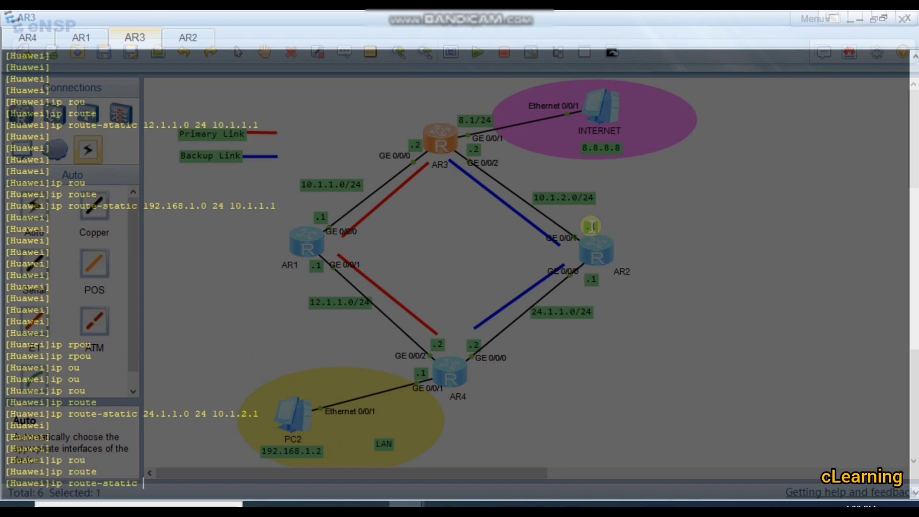
type("10")
type("2.168")
type(".1.0 24 ")
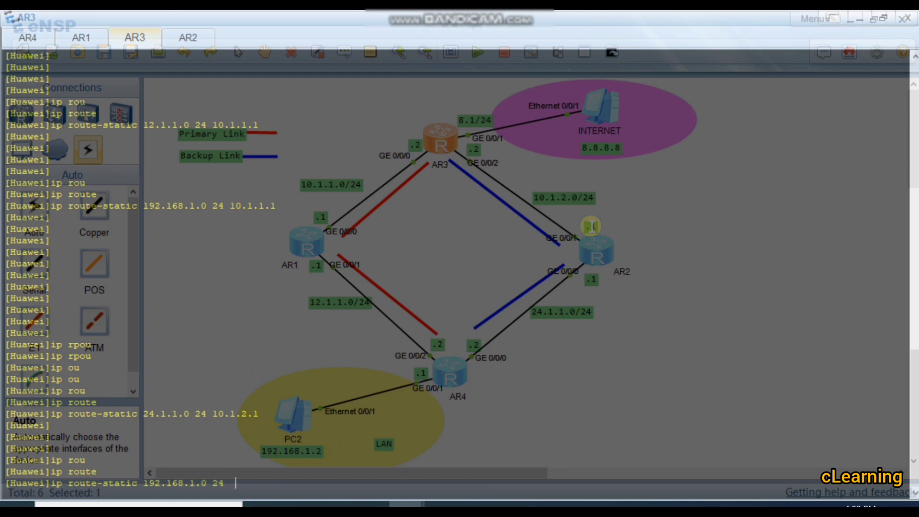
type(" 10.")
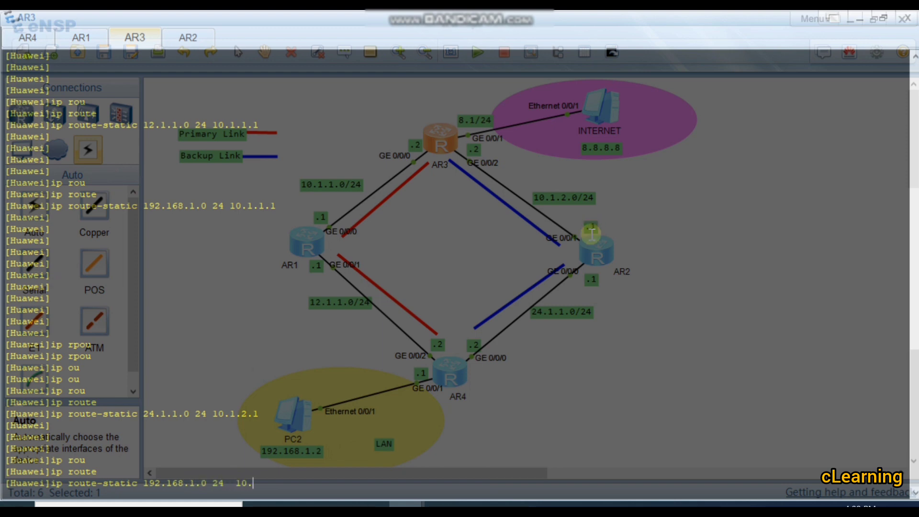
type("1.2.1")
key("Return")
key("Return")
key("Return")
key("Return")
key("Return")
key("Return")
key("Return")
key("Return")
key("Return")
key("Return")
key("Return")
key("Return")
key("Return")
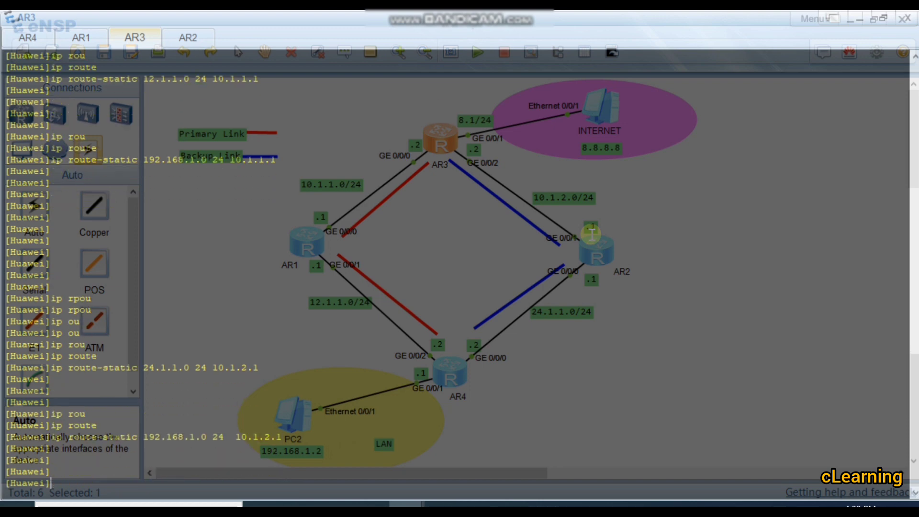
Display AR3's current configuration through to its static routes, then close the console.
type("dis")
key("Tab")
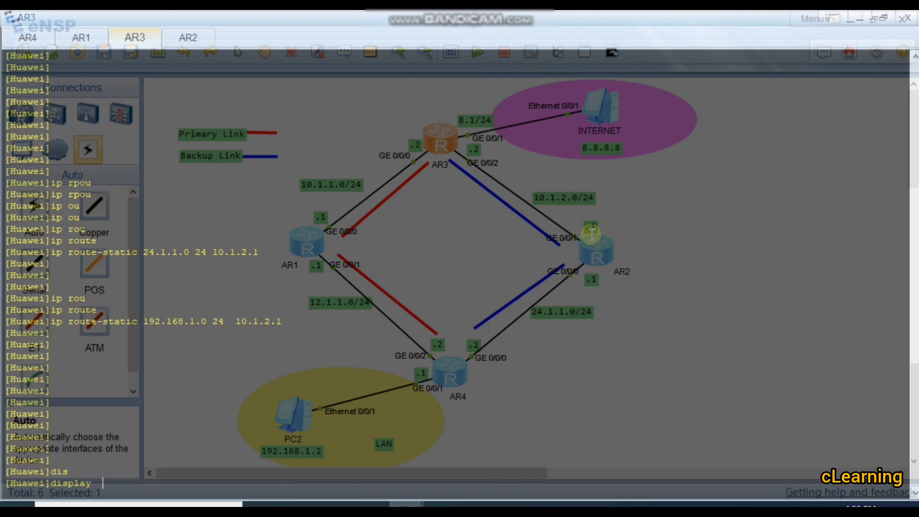
type("cu")
key("Tab")
key("Return")
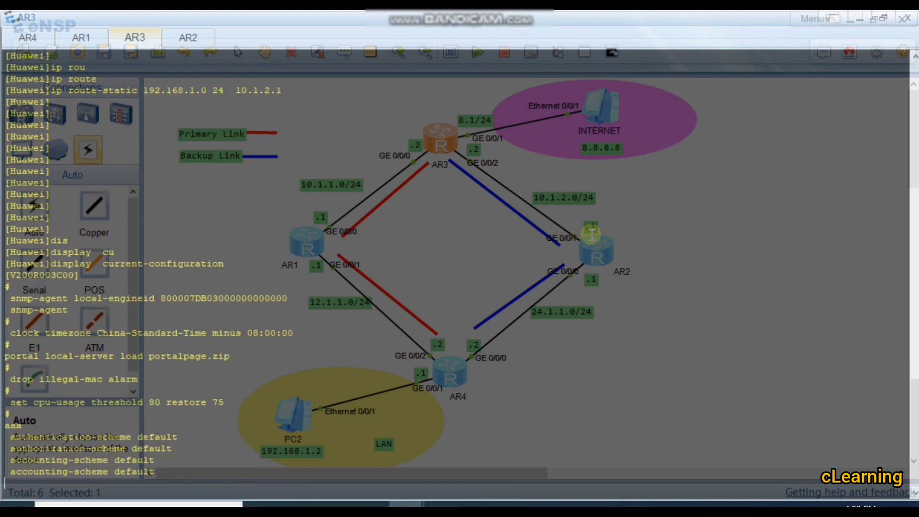
key("Return")
key("Return")
key("Return")
key("Return")
key("Return")
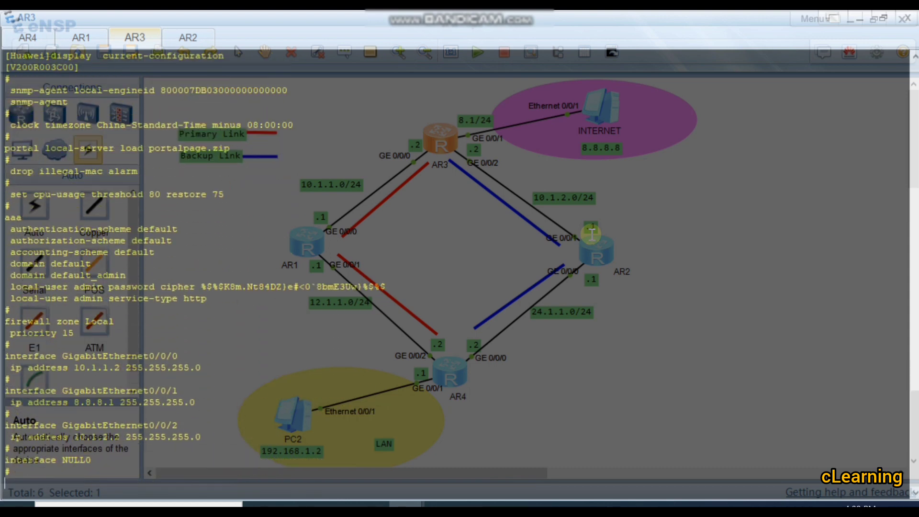
key("Return")
key("Return")
key("Return")
key("Return")
key("Return")
key("Return")
key("Return")
key("Return")
key("Return")
key("Return")
key("Return")
key("Return")
key("Return")
key("Return")
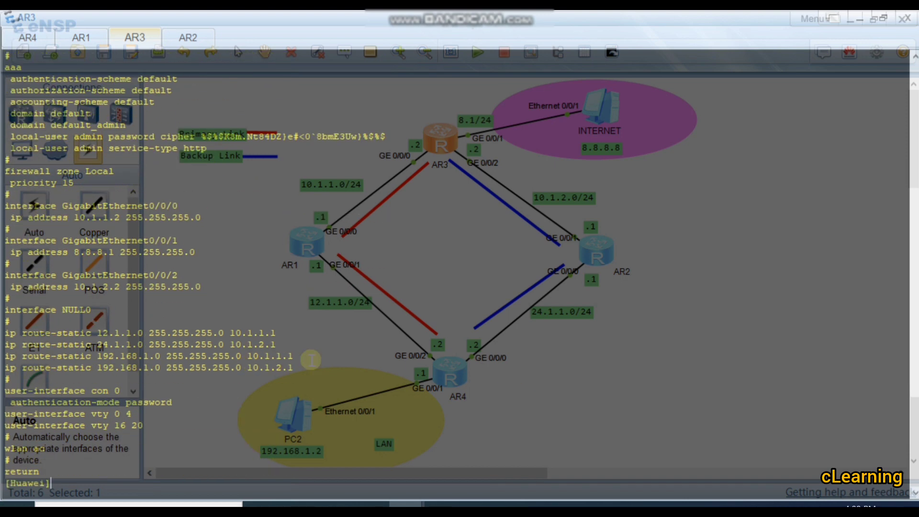
left_click(857, 18)
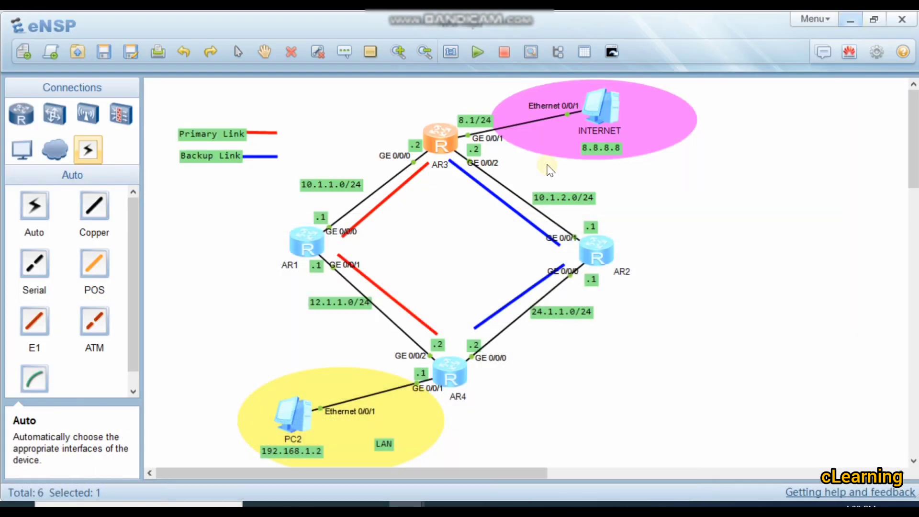
Open AR4's console and enter system view with 'sys'.
left_click_drag(429, 331, 427, 328)
double_click(464, 378)
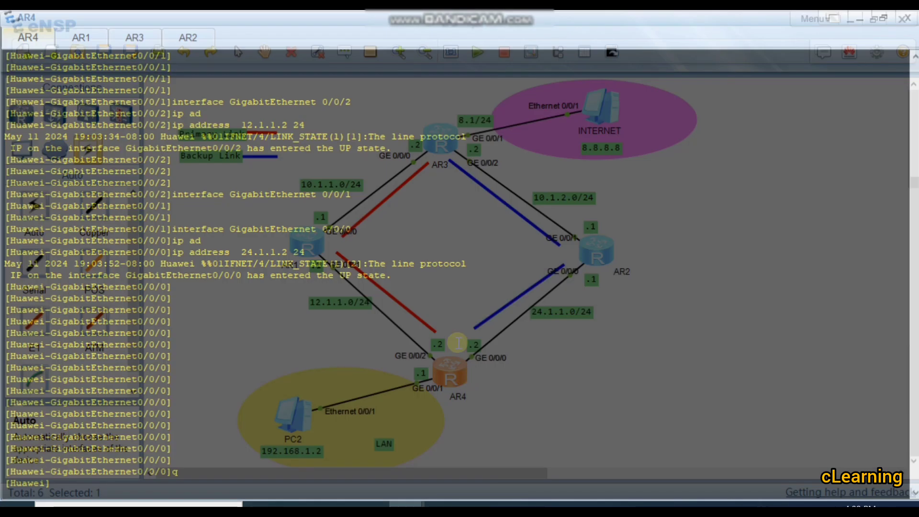
key("Return")
key("Return")
type("sys")
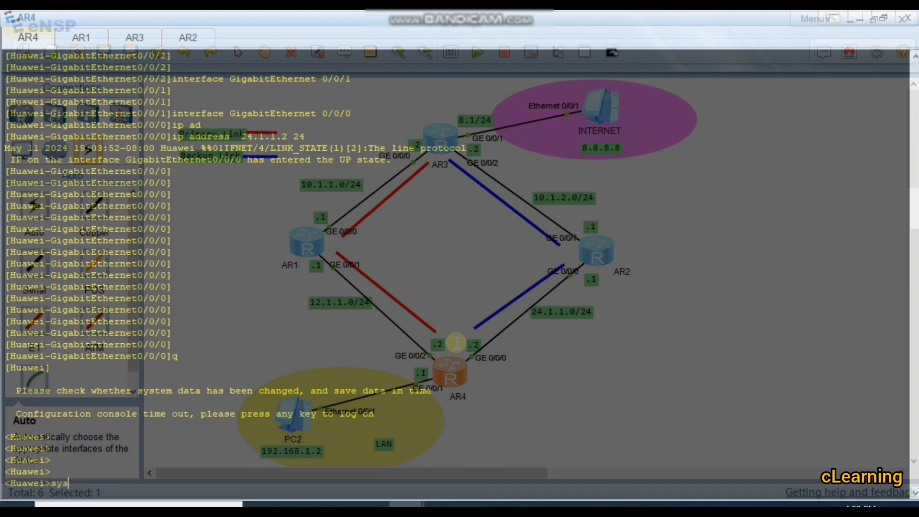
key("Return")
key("Return")
key("Return")
key("Return")
key("Return")
key("Return")
Create and enter the NQA test instance 'admin icmp' on AR4.
key("Return")
key("Return")
key("Return")
key("Return")
key("Return")
key("Return")
key("Return")
key("Return")
key("Return")
key("Return")
key("Return")
key("Return")
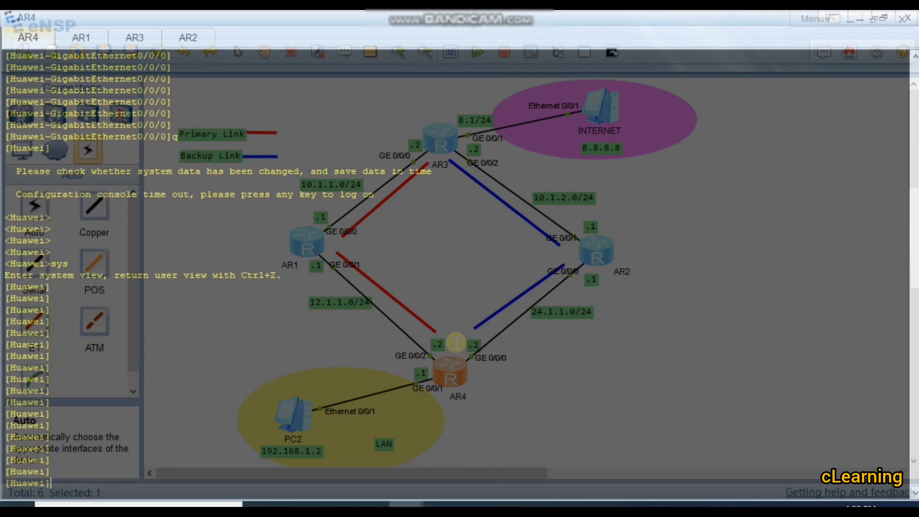
type("n")
key("Return")
type("nat")
key("Return")
type("netconf")
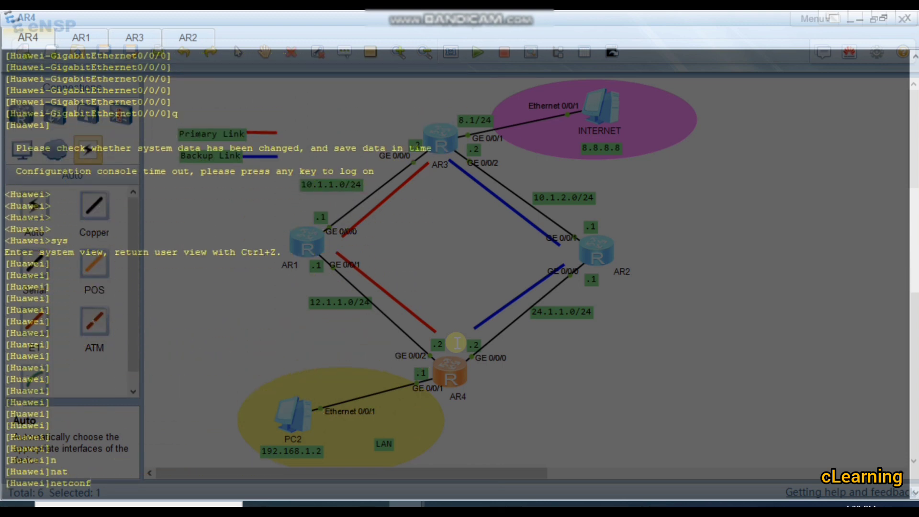
key("Return")
type("nqa")
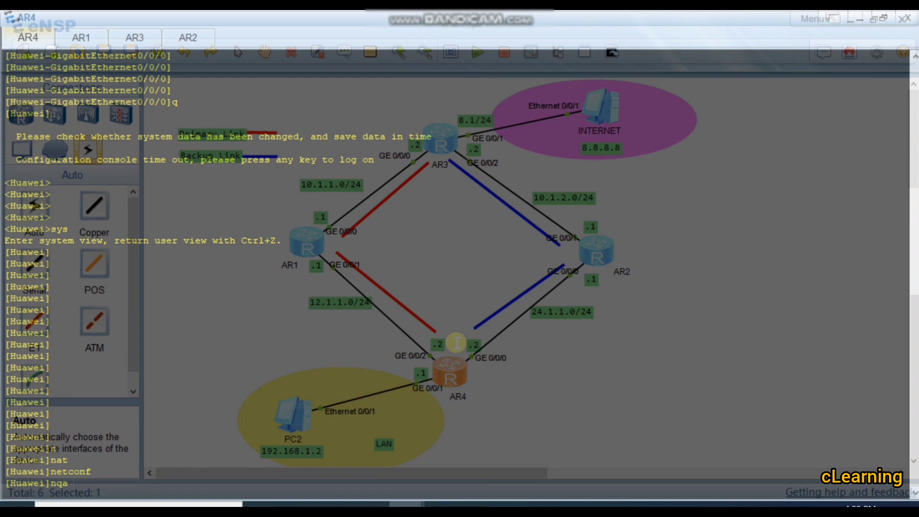
type(" tes")
key("Tab")
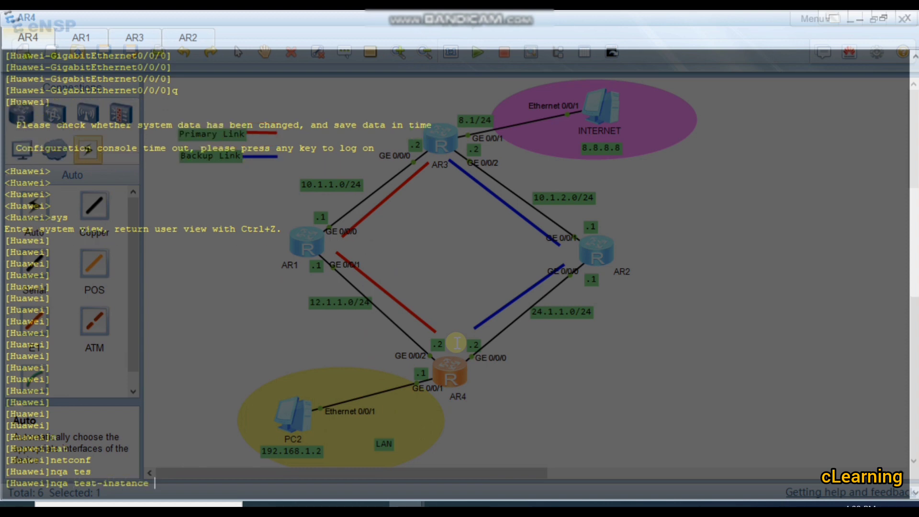
type("?")
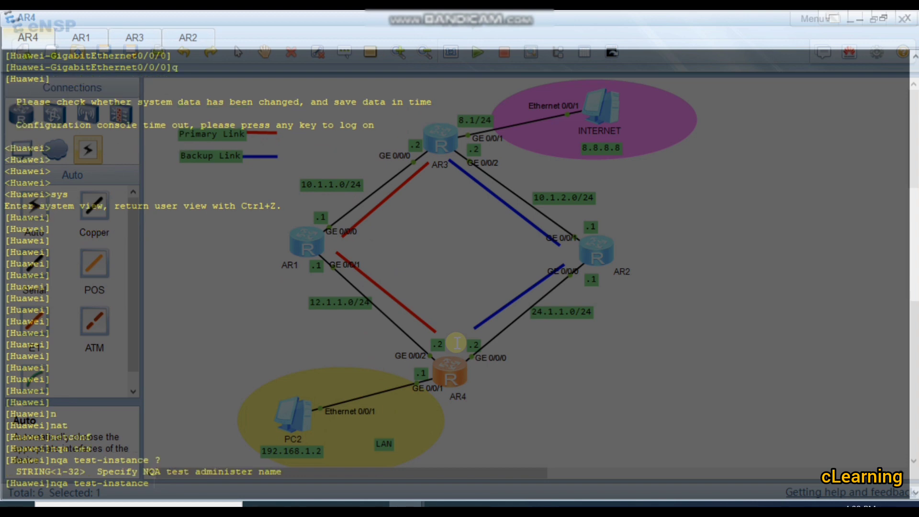
type("admin?")
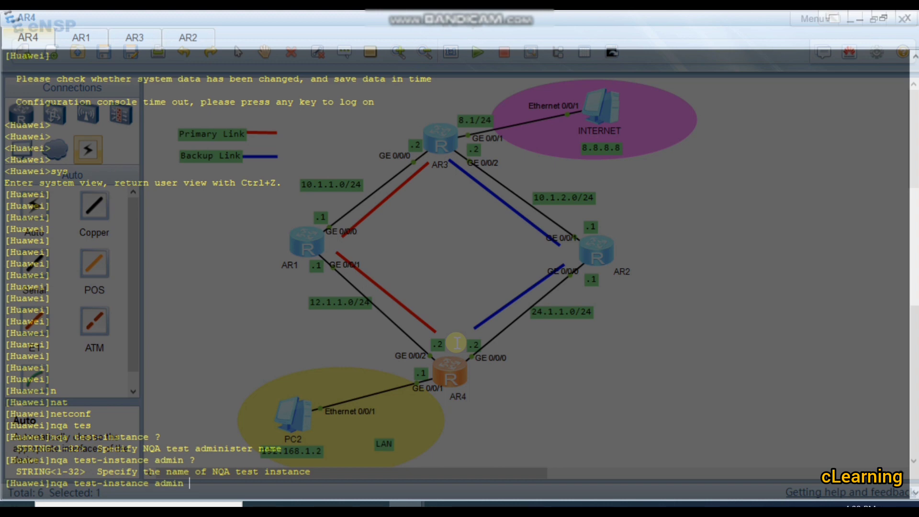
type("icmp ?")
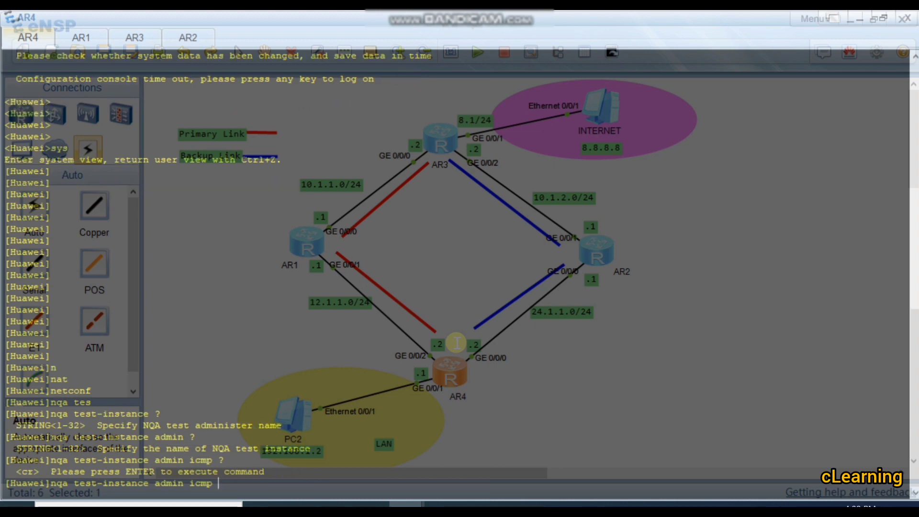
key("Return")
key("Return")
key("Return")
key("Return")
key("Return")
key("Return")
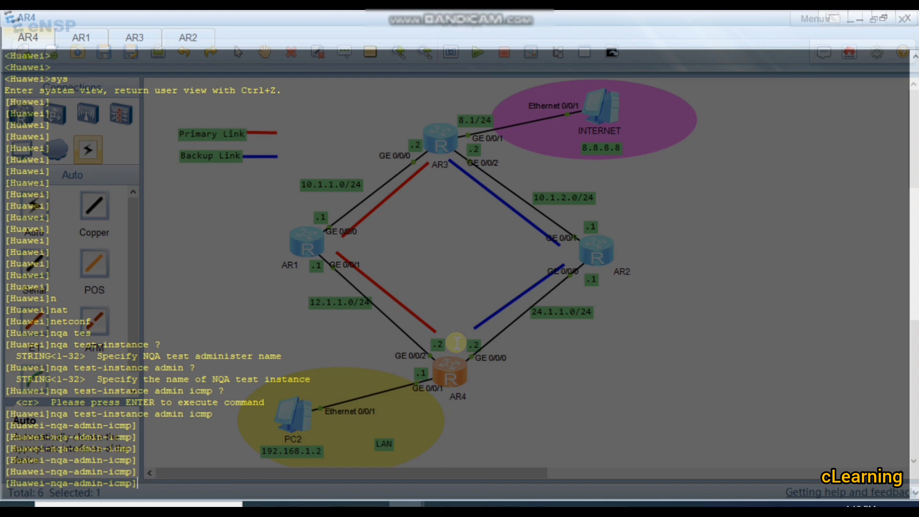
Set the NQA test type to icmp after reviewing the available types.
type("tes")
key("Tab")
key("Tab")
key("Tab")
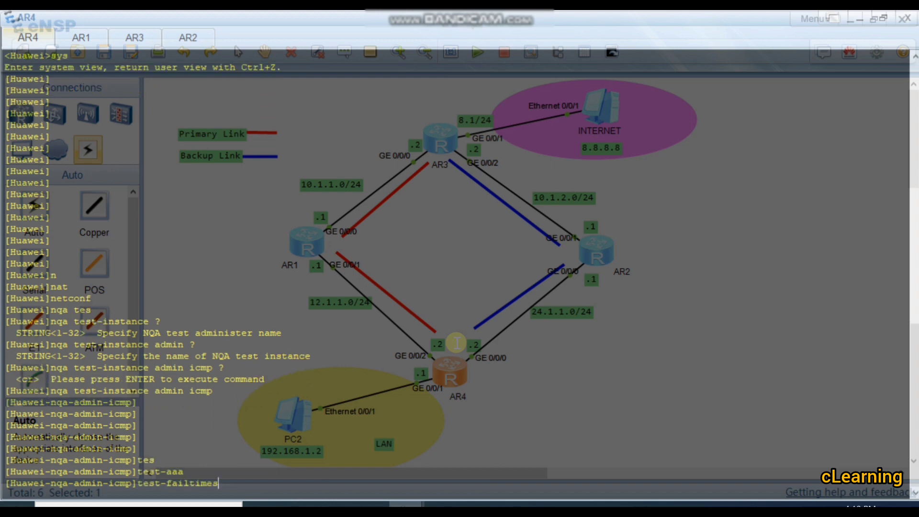
type("?")
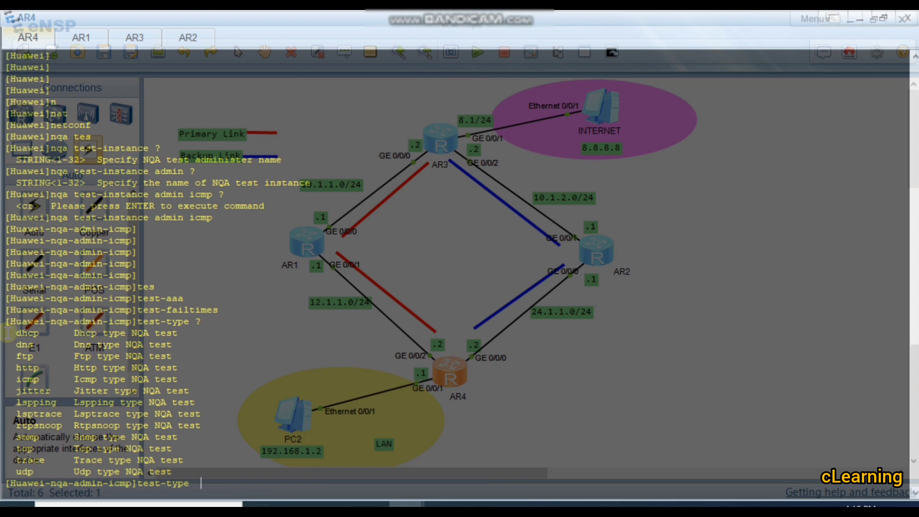
left_click_drag(8, 332, 59, 336)
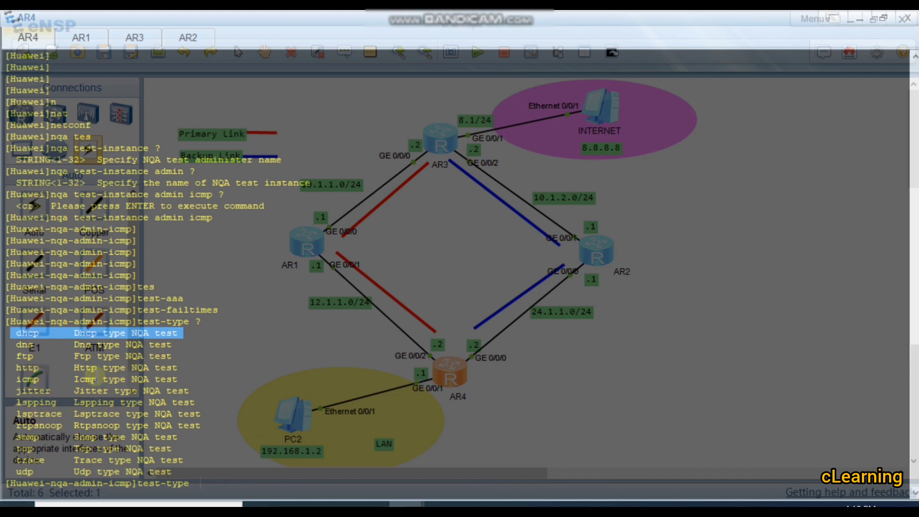
left_click_drag(63, 438, 226, 436)
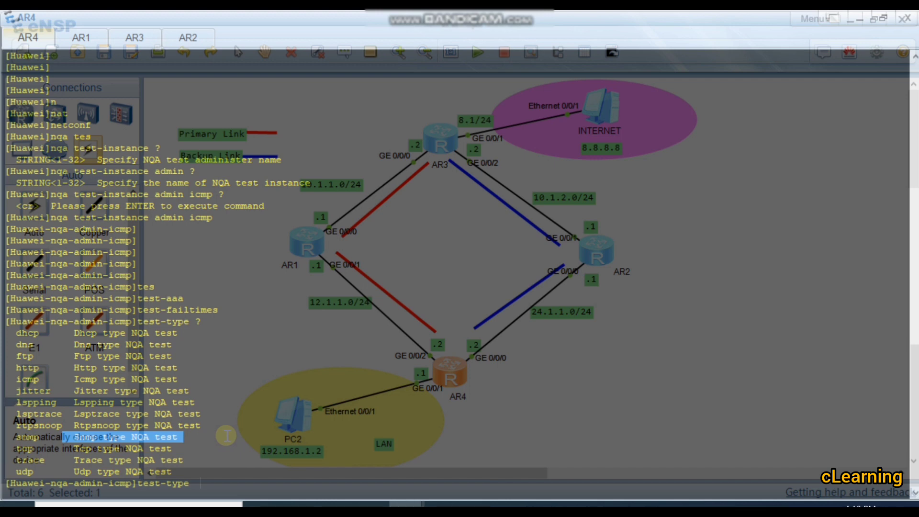
left_click(226, 436)
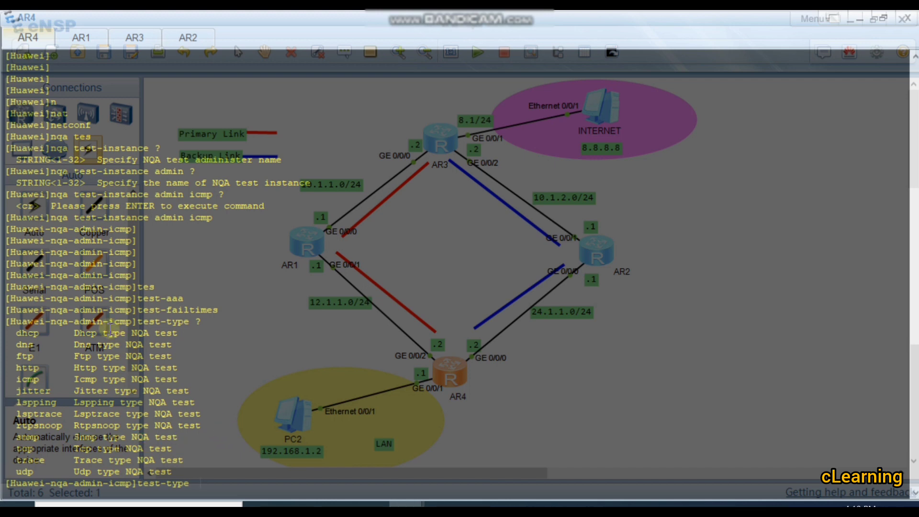
type("ic")
key("Tab")
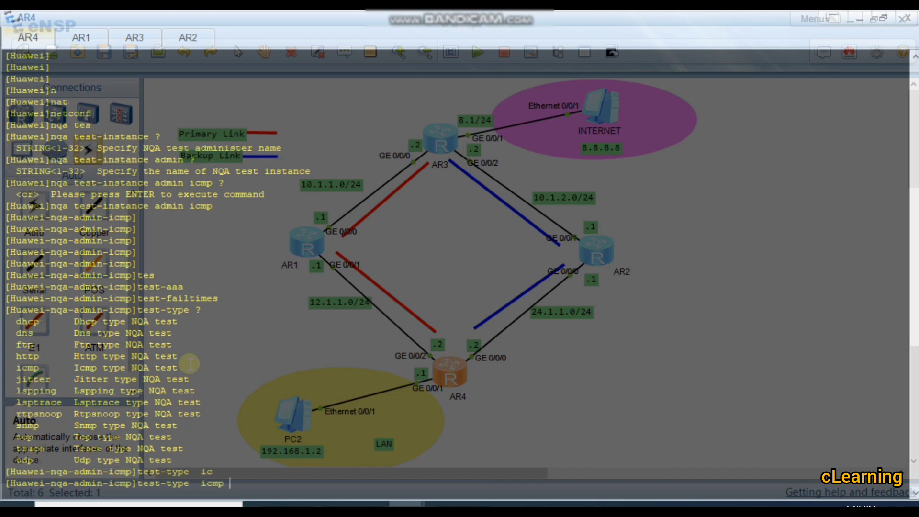
key("Return")
key("Return")
key("Return")
key("Return")
key("Return")
key("Return")
key("Return")
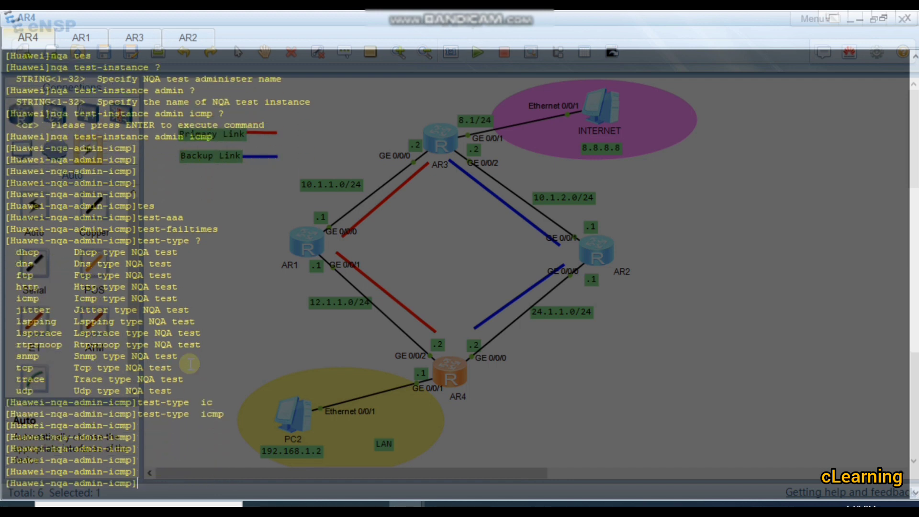
Begin the 'destination-address ipv4' command for the NQA test.
type("des")
key("Tab")
key("Tab")
key("Tab")
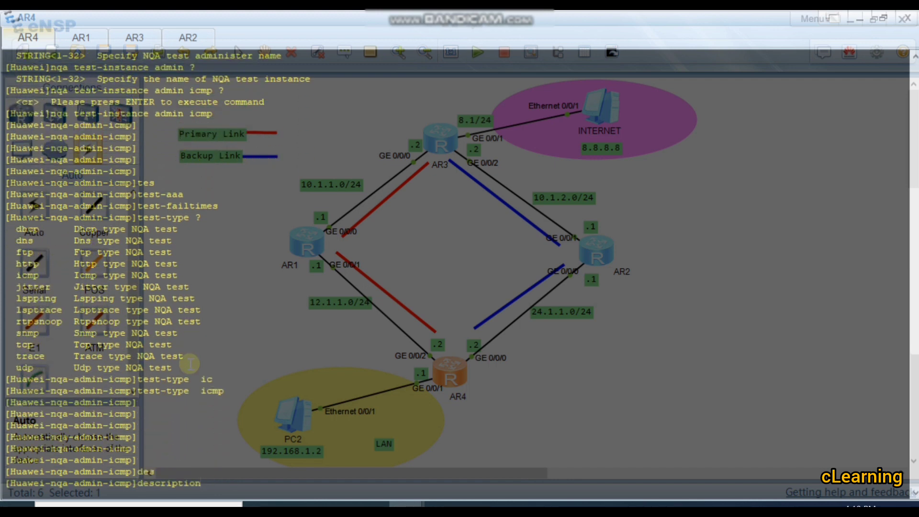
key("Tab")
key("Tab")
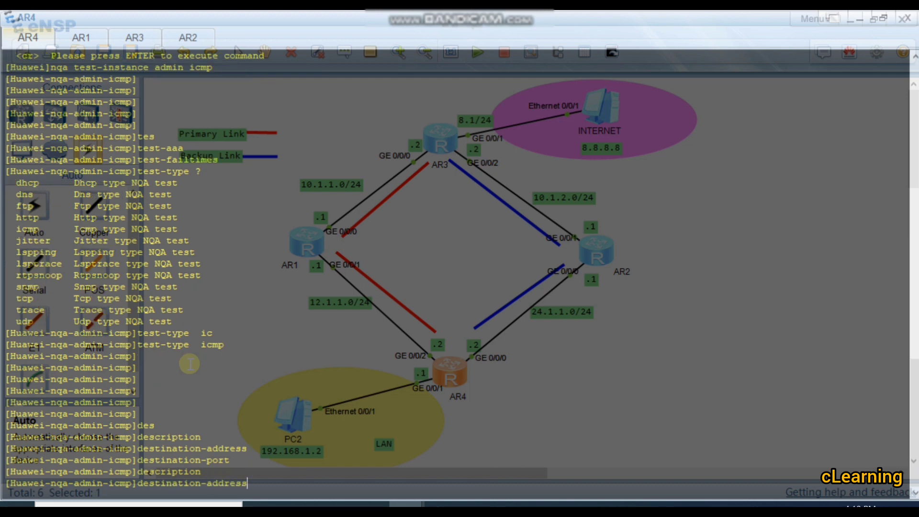
type("ip")
key("Tab")
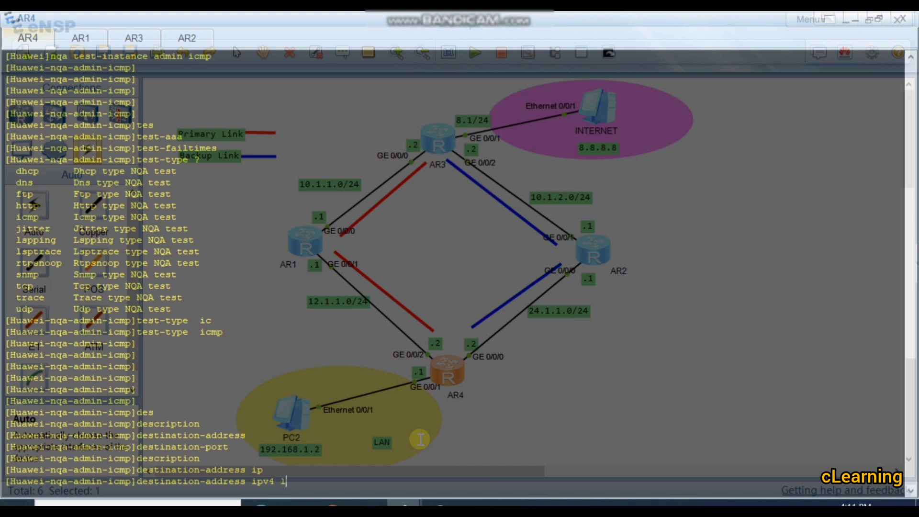
Set the NQA test destination address to 10.1.1.2.
type("0.1")
type("2 ?")
key("Return")
key("Return")
key("Return")
key("Return")
key("Return")
key("Return")
key("Return")
key("Return")
key("Return")
key("Return")
key("Return")
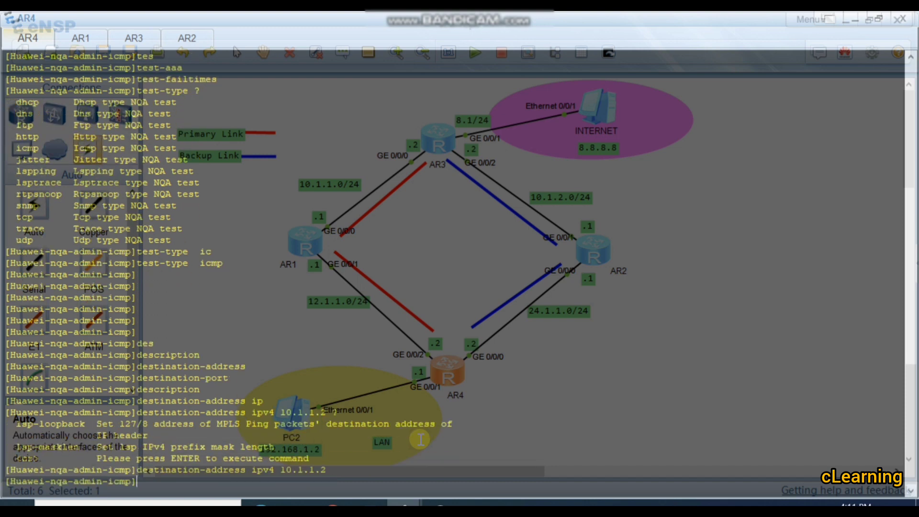
key("Return")
key("Return")
key("Return")
key("Return")
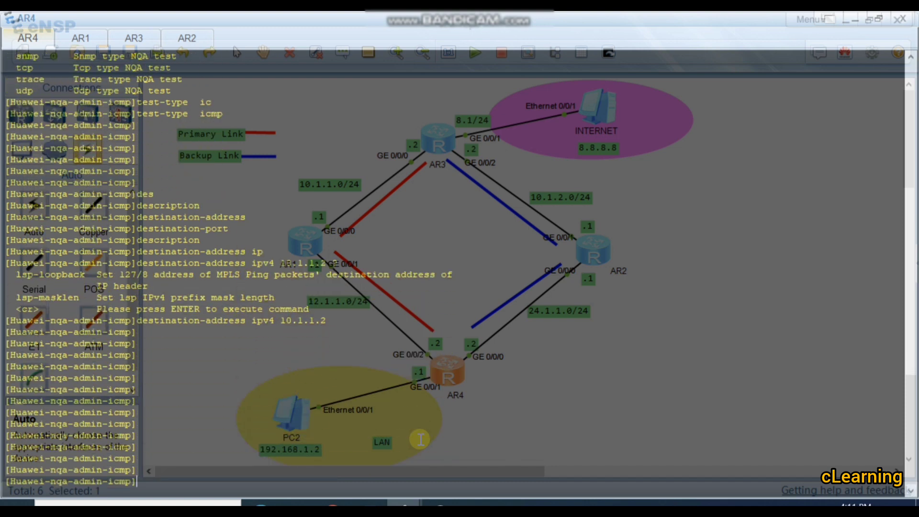
Set the NQA test frequency to 15 seconds.
type("fr")
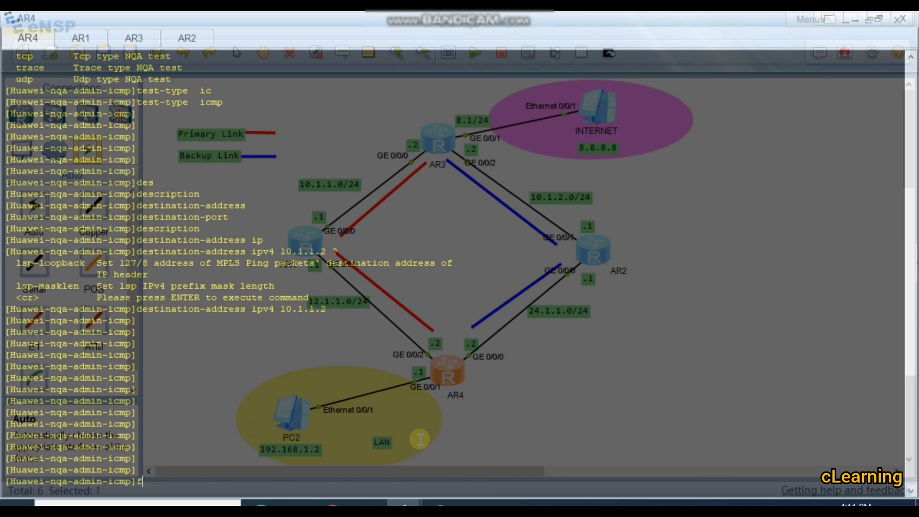
key("Tab")
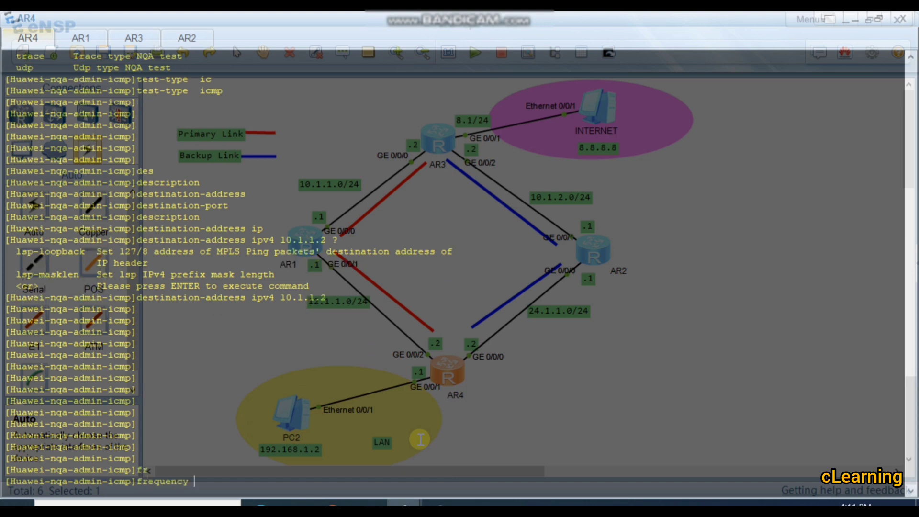
type("?")
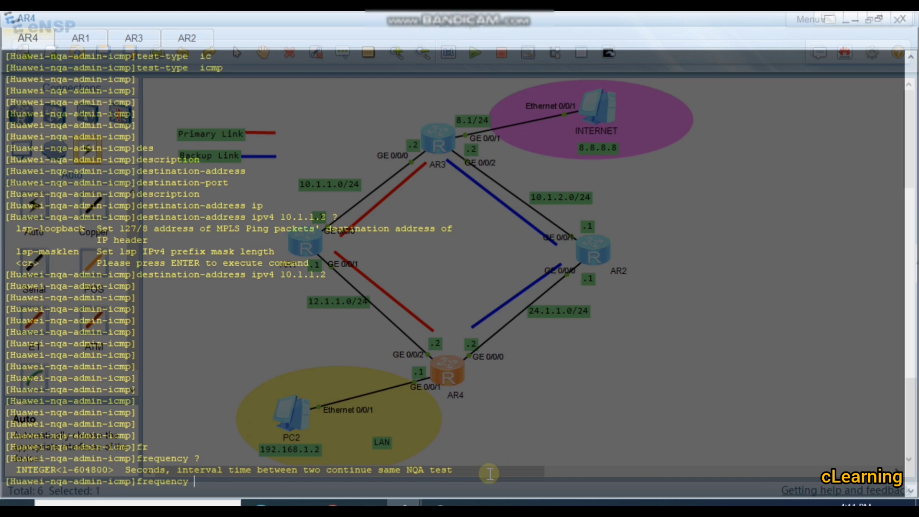
type("15")
key("Return")
key("Return")
key("Return")
key("Return")
key("Return")
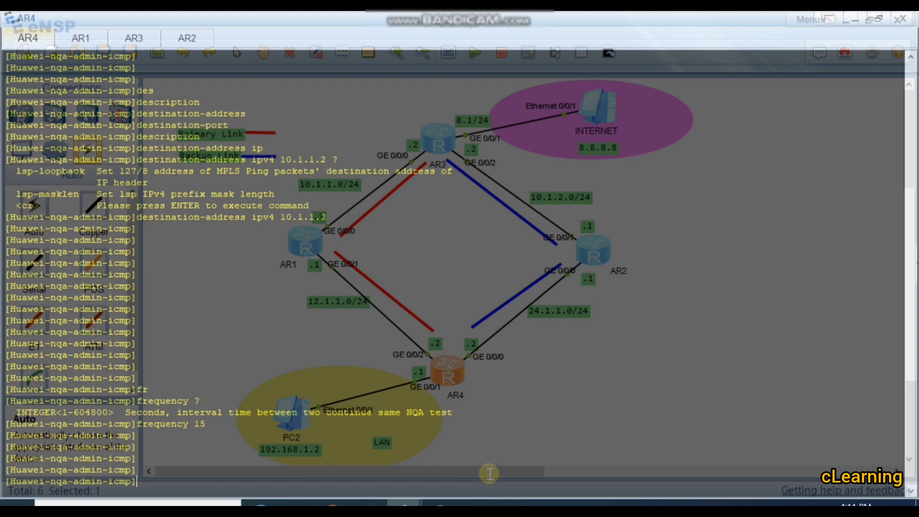
Start the NQA test now and quit back to system view.
type("st")
key("Tab")
type("n")
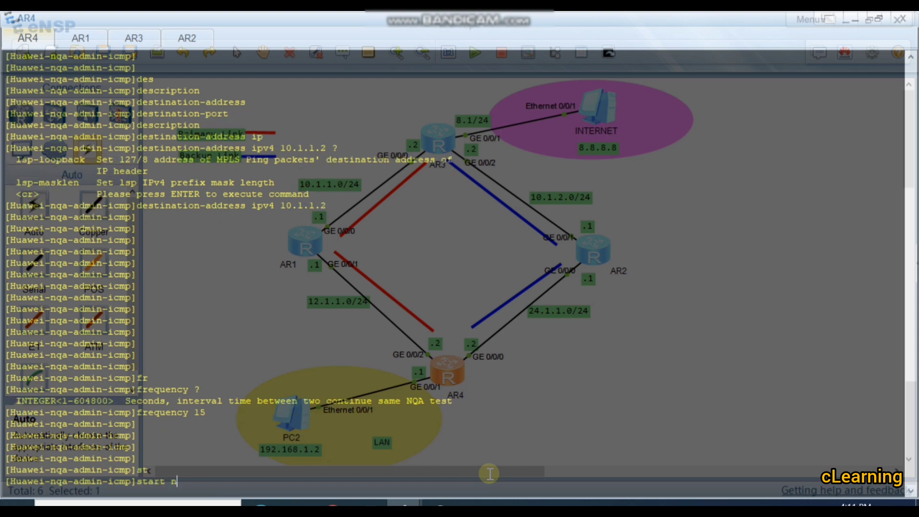
key("Tab")
key("Return")
key("Return")
key("Return")
key("Return")
key("Return")
key("Return")
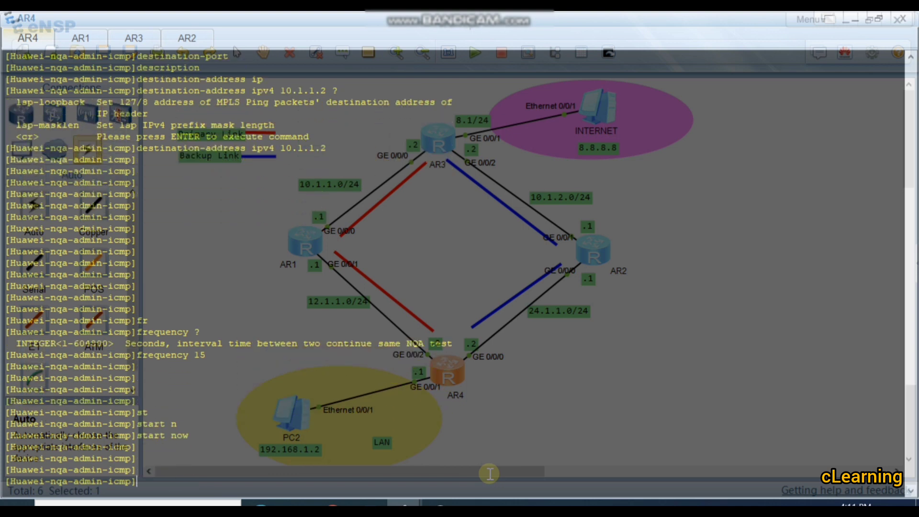
type("q")
key("Return")
key("Return")
key("Return")
key("Return")
key("Return")
key("Return")
key("Return")
key("Return")
key("Return")
key("Return")
key("Return")
key("Return")
key("Return")
key("Return")
key("Return")
key("Return")
key("Return")
key("Return")
key("Return")
key("Return")
key("Return")
key("Return")
key("Return")
key("Return")
key("Return")
key("Return")
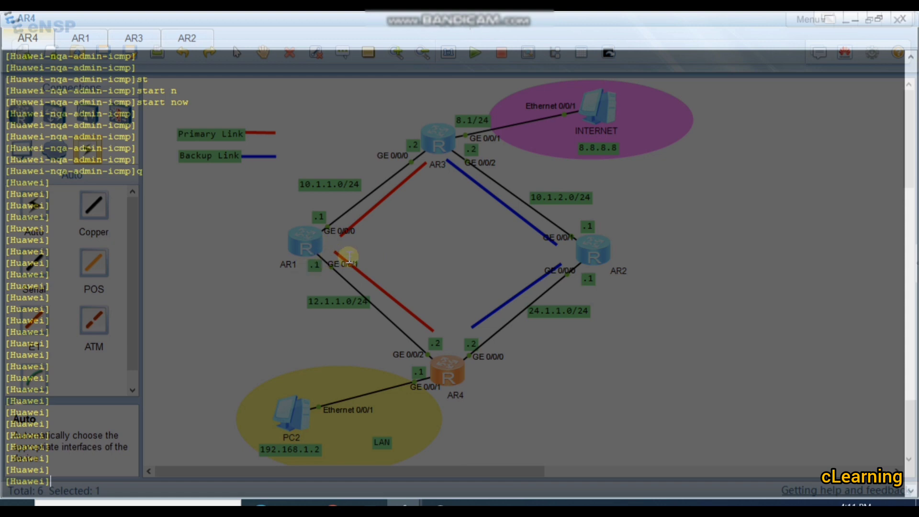
Add AR4's static route to 10.1.1.0/24 via 12.1.1.1.
type("ip rou")
key("Tab")
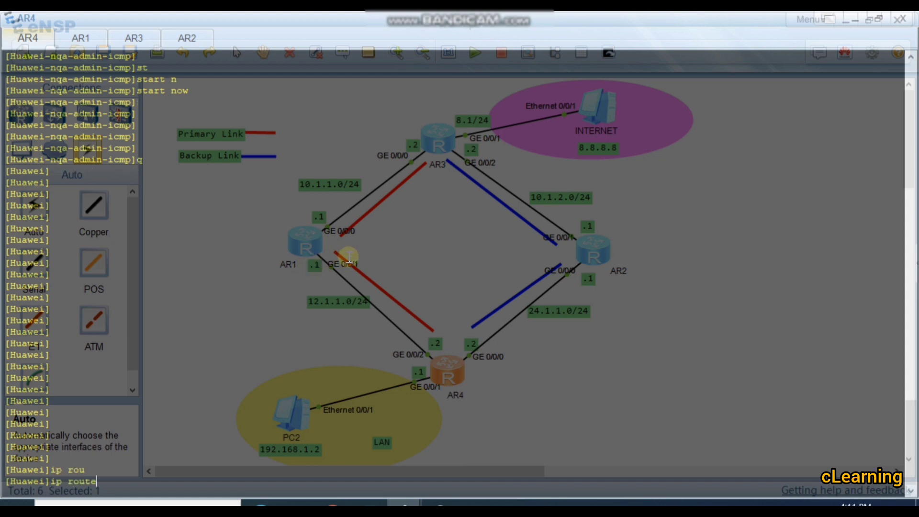
key("Tab")
type("1")
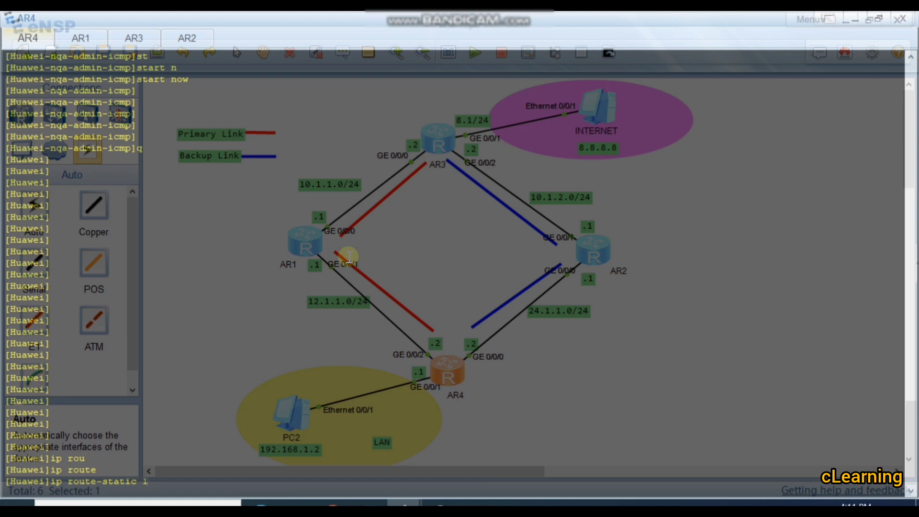
type("0.1.1.0 24 12.1.1.1")
key("Return")
key("Return")
key("Return")
key("Return")
key("Return")
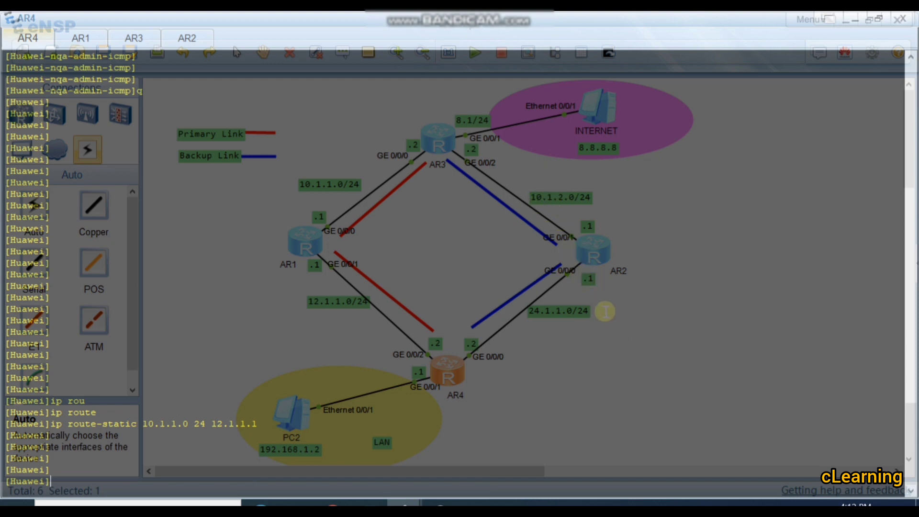
Add AR4's static route to 10.1.2.0/24 via 24.1.1.1 and begin another route-static command.
type("ip rou")
key("Tab")
key("Tab")
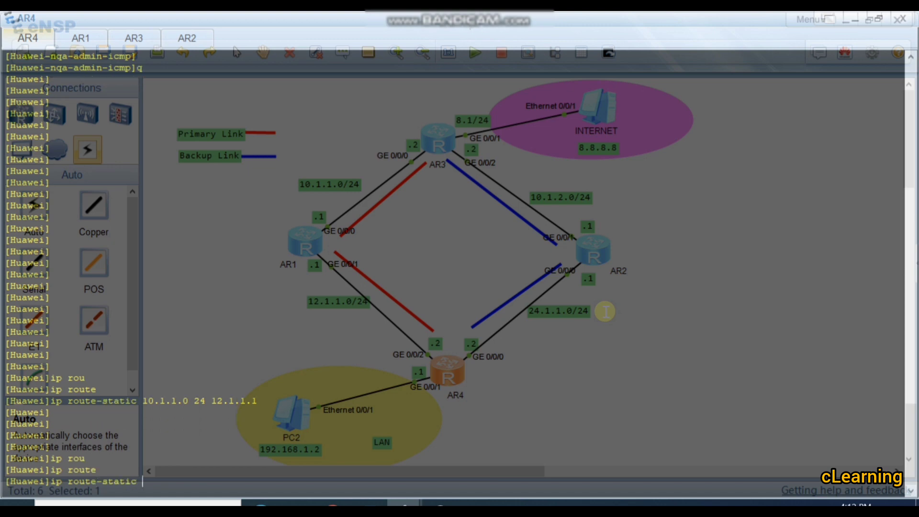
type("10.1.2.0 24 24.1.1.1.")
key("BackSpace")
key("Return")
key("Return")
key("Return")
key("Return")
key("Return")
key("Return")
key("Return")
key("Return")
key("Return")
key("Return")
key("Return")
key("Return")
key("Return")
key("Return")
key("Return")
key("Return")
key("Return")
key("Return")
key("Return")
key("Return")
key("Return")
key("Return")
key("Return")
key("Return")
key("Return")
key("Return")
key("Return")
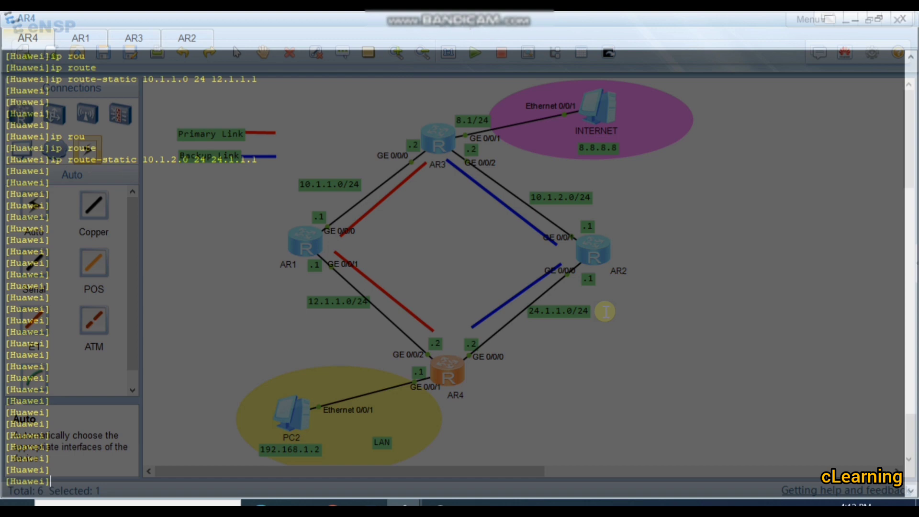
type("ip ")
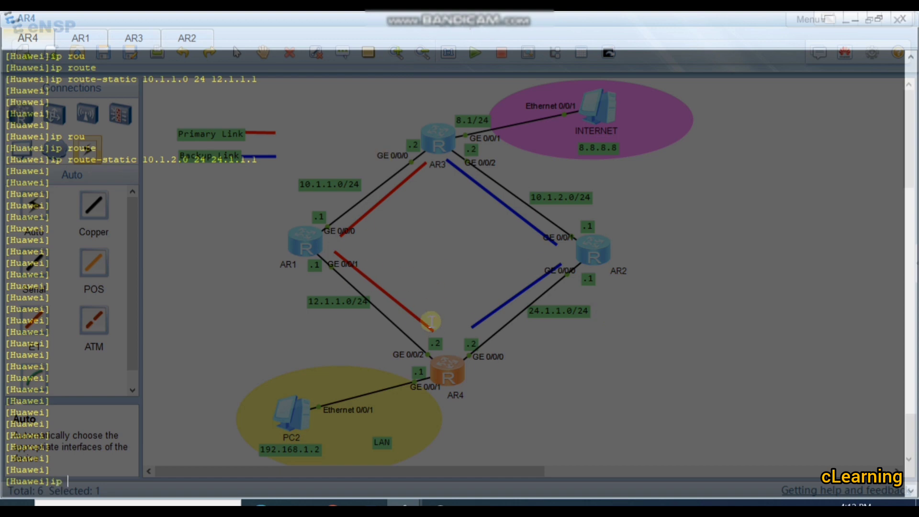
type("rou")
key("Tab")
key("Tab")
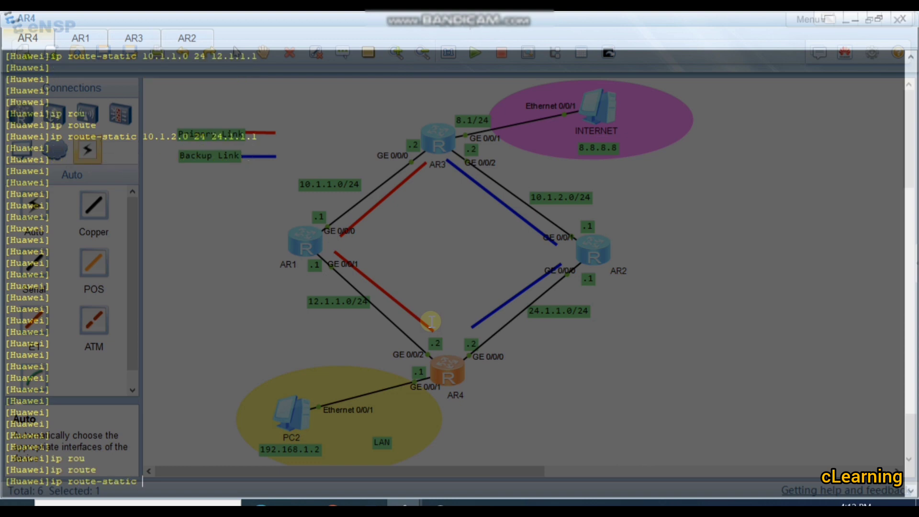
Enter the static route 8.8.8.0 24 via 12.1.1.1, tracked by NQA test admin icmp.
type("8.8.8.0 24 ")
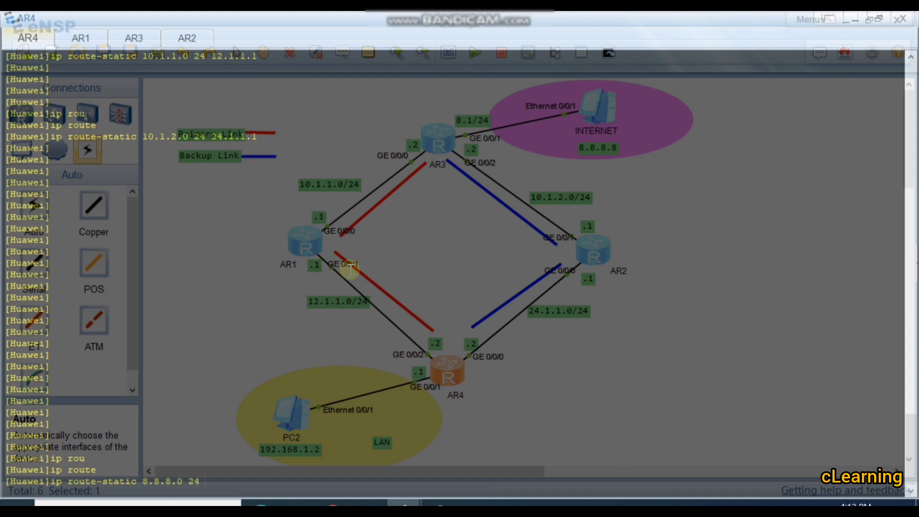
type("12.1.1.1")
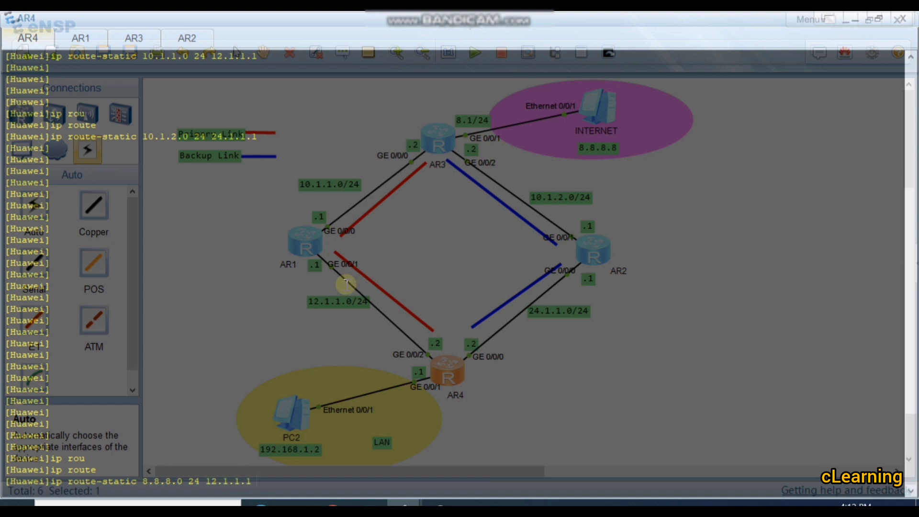
type(" n")
key("Tab")
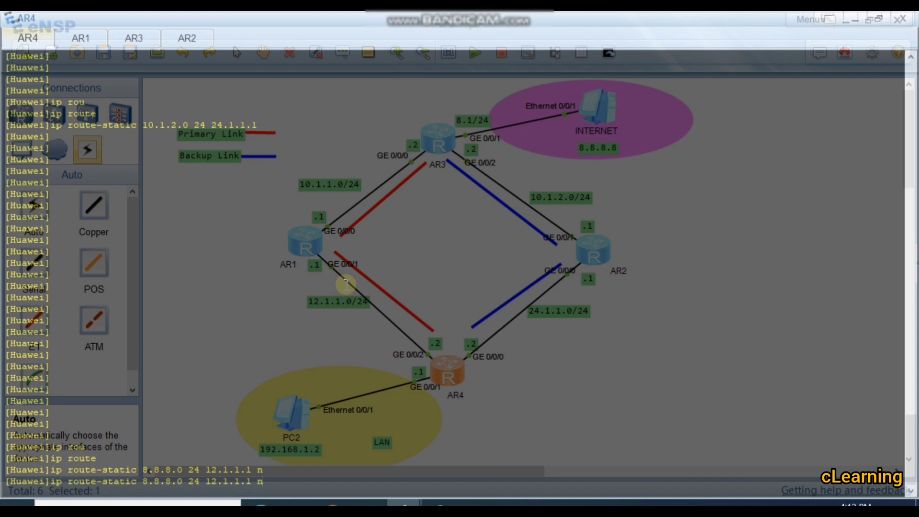
key("BackSpace")
type("tra")
key("Tab")
type("?")
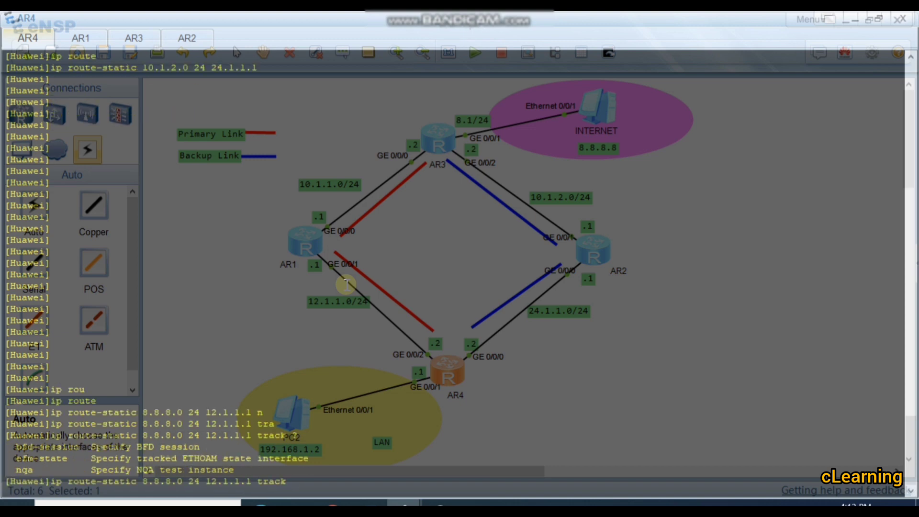
type("n")
key("Tab")
type("?")
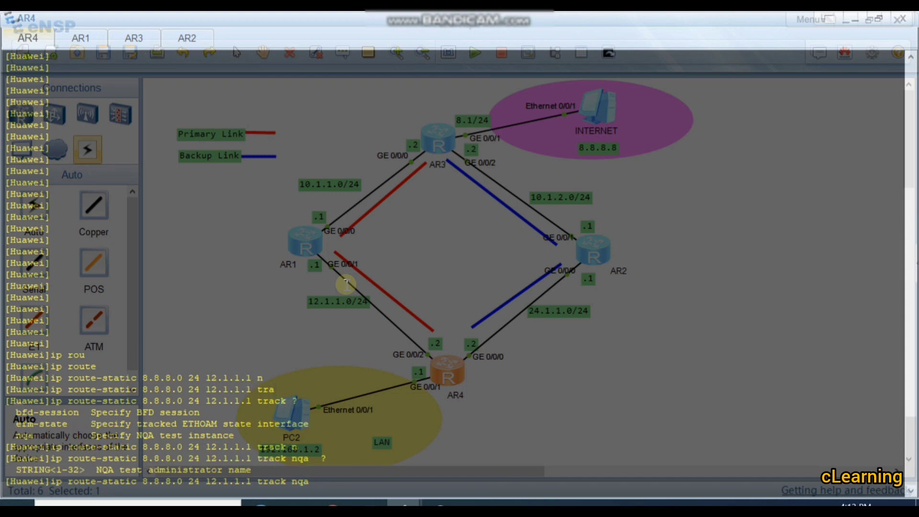
type("admin  icmp ?")
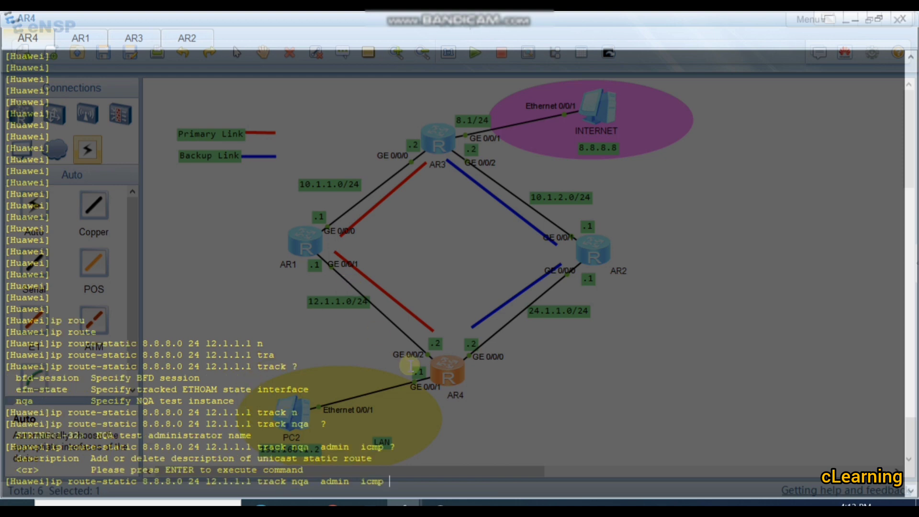
key("Return")
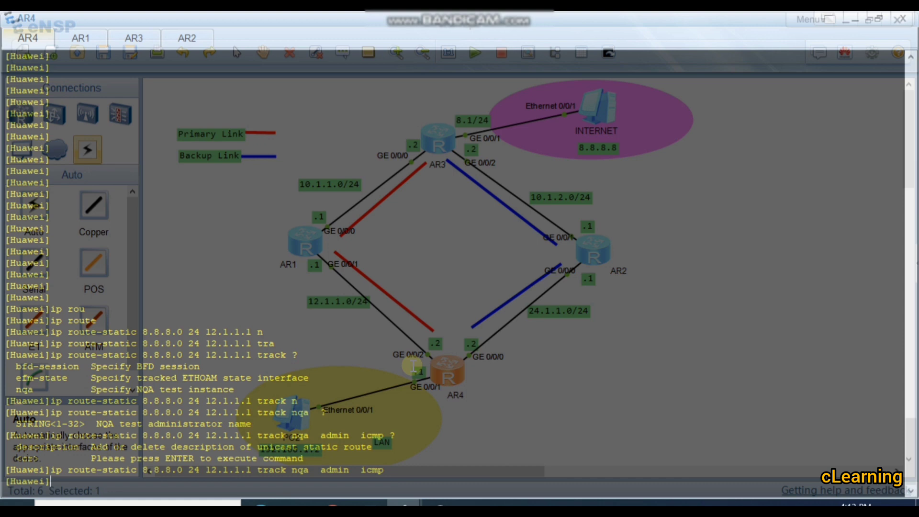
Recall the tracked route command, copy the admin icmp test name, and resubmit the route.
key("Return")
key("Return")
key("Return")
key("Return")
key("Return")
key("Up")
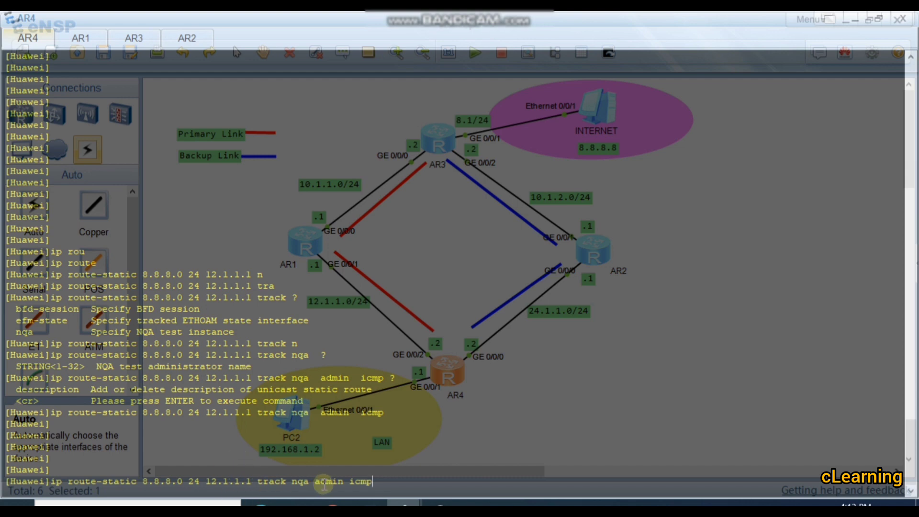
left_click_drag(315, 481, 402, 482)
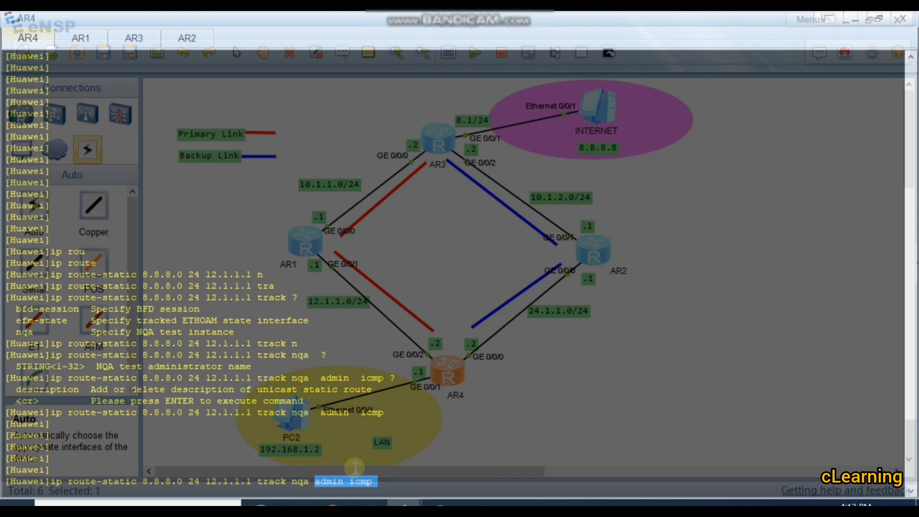
right_click(478, 473)
key("Return")
key("Return")
key("Return")
key("Return")
key("Return")
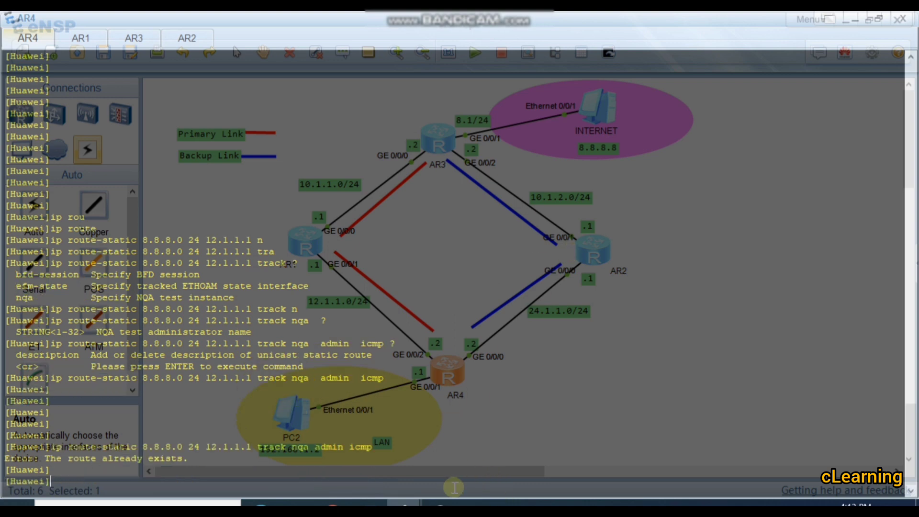
Start the backup route 8.8.8.0 24 via 24.1.1.1 while reviewing the earlier tracked route line.
type("ip rou")
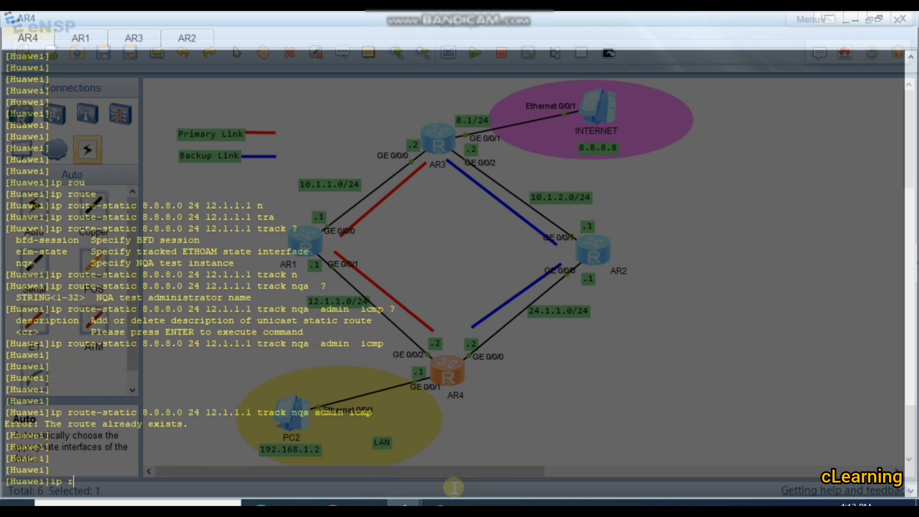
key("Tab")
key("Tab")
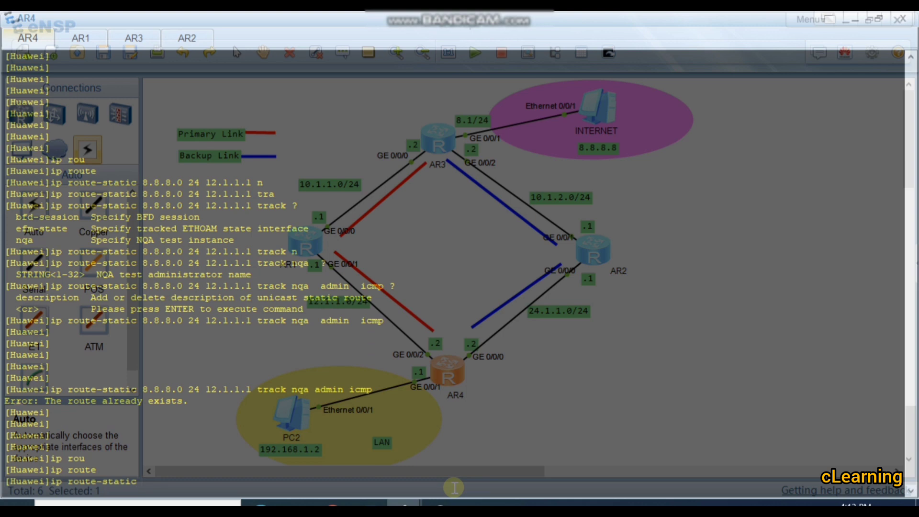
type("8.8.8.0 24 ")
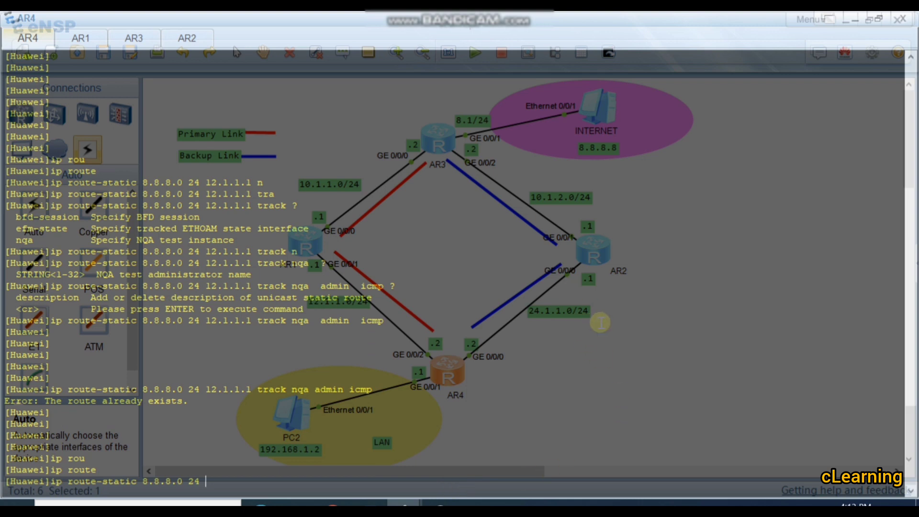
type("24.1.1.1 ?")
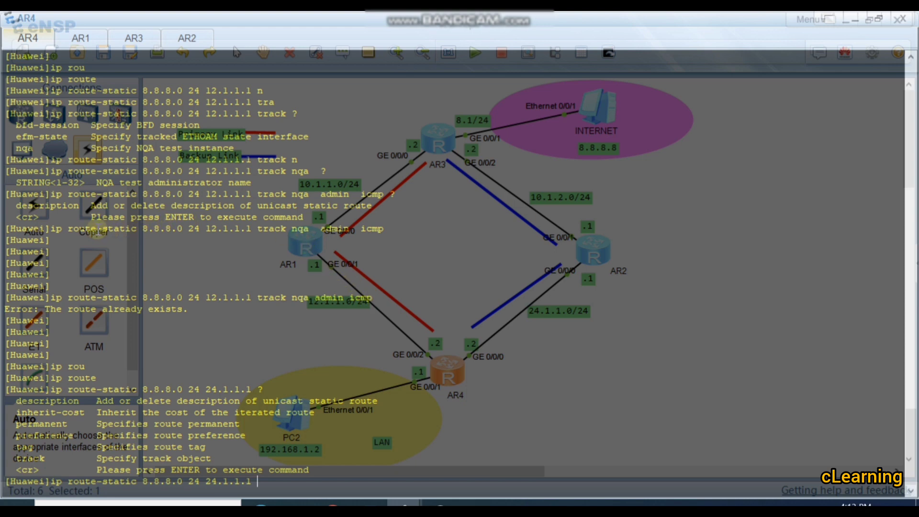
left_click_drag(73, 229, 294, 233)
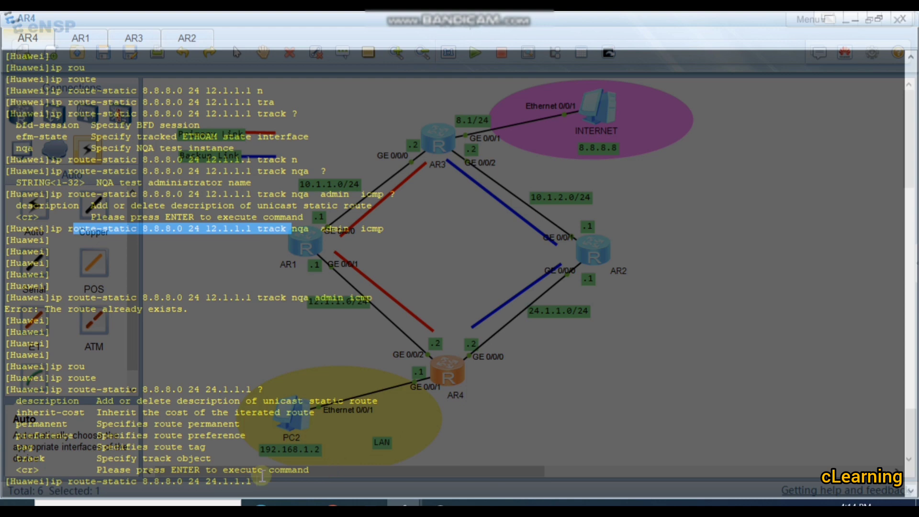
left_click_drag(257, 483, 56, 481)
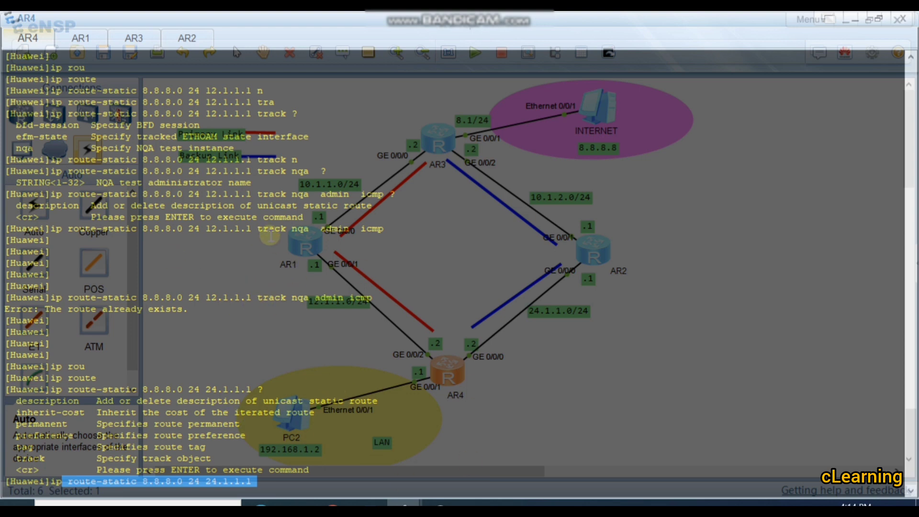
left_click_drag(50, 228, 391, 229)
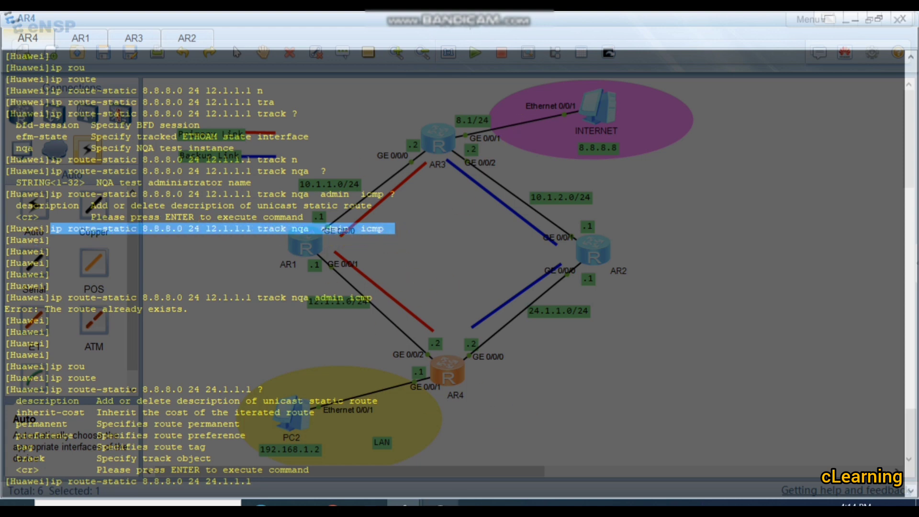
Complete the backup route with preference 70 and enter it.
left_click(361, 483)
type("pre")
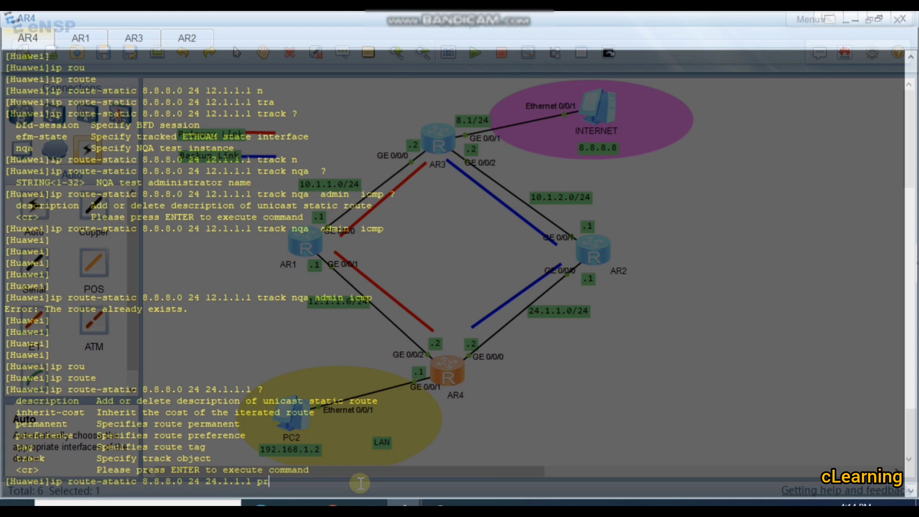
key("Tab")
type("70 ?")
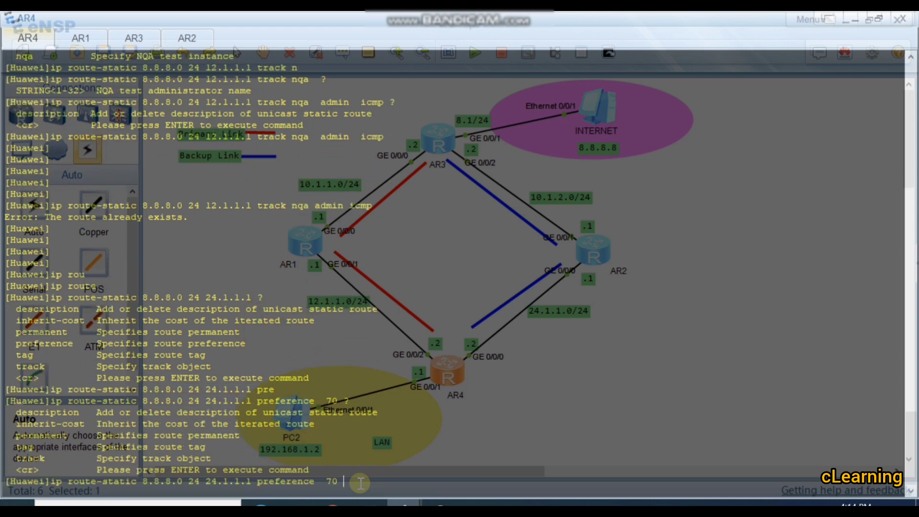
key("Return")
key("Return")
key("Return")
key("Return")
key("Return")
key("Return")
key("Return")
key("Return")
key("Return")
key("Return")
key("Return")
key("Return")
key("Return")
key("Return")
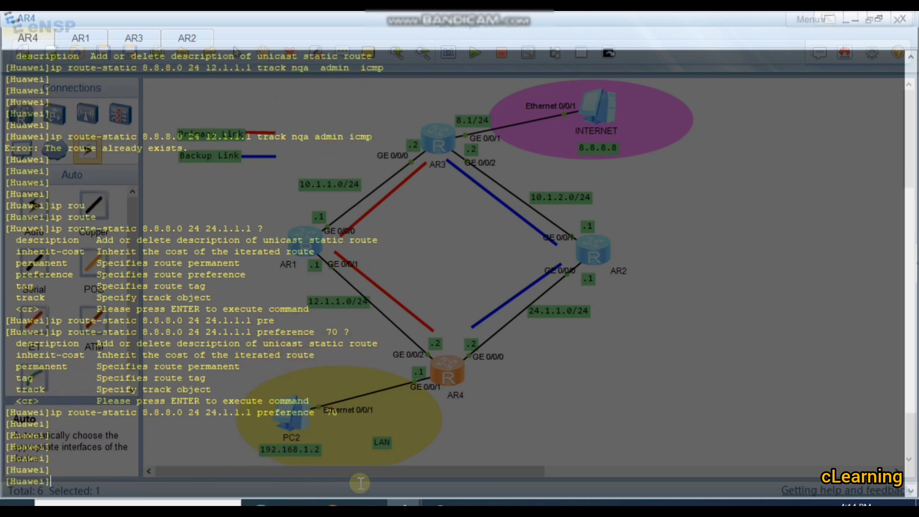
key("Return")
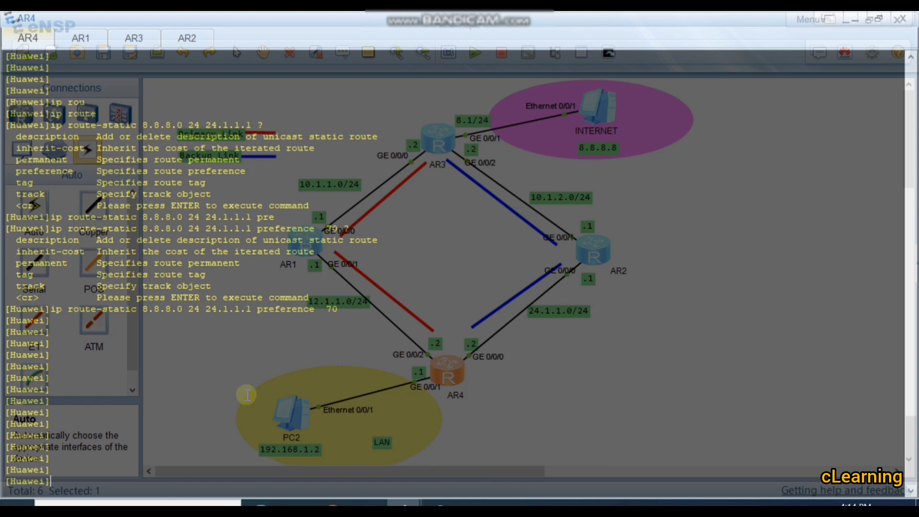
Clear the highlighted preference 70 command text and close the AR4 console.
left_click_drag(342, 309, 56, 310)
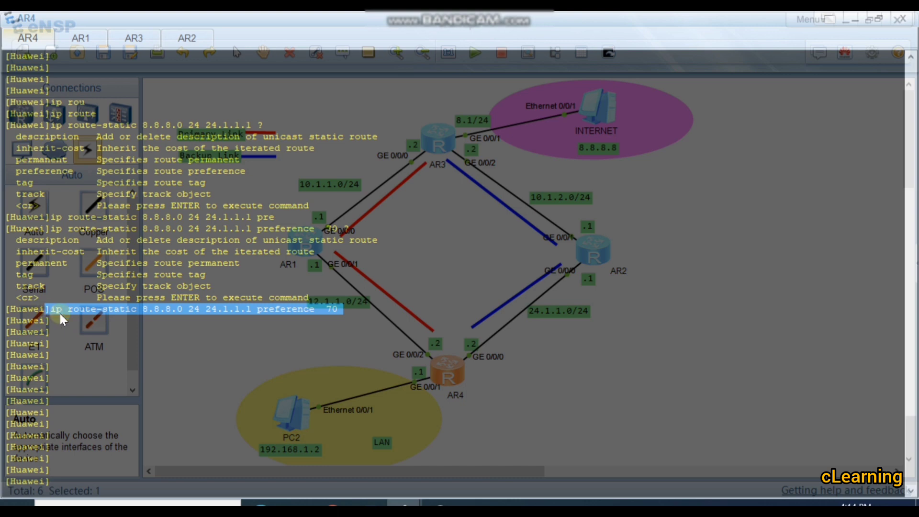
left_click(99, 328)
key("Return")
key("Return")
key("Return")
key("Return")
key("Return")
key("Return")
key("Return")
key("Return")
key("Return")
key("Return")
key("Return")
key("Return")
key("Return")
key("Return")
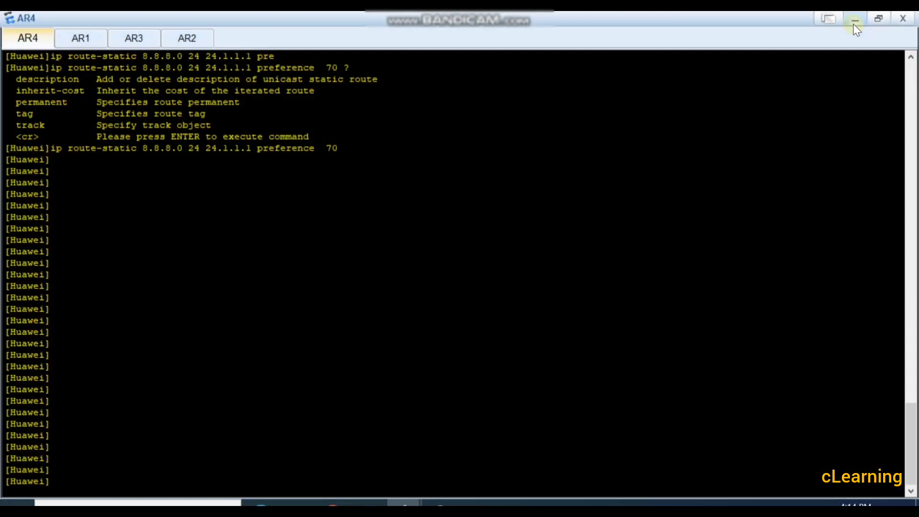
left_click(848, 19)
Apply IP 8.8.8.8, mask 255.255.255.0 and gateway 8.8.8.1 to INTERNET, then close its settings.
double_click(604, 114)
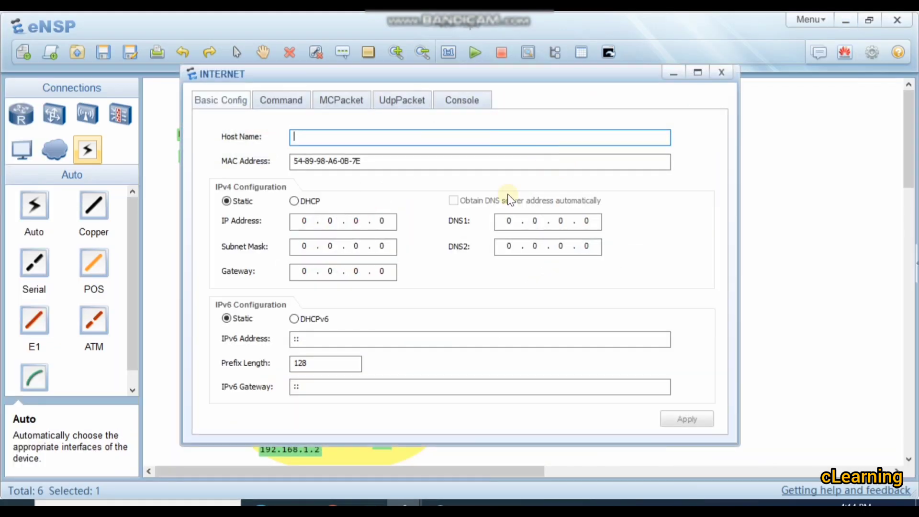
left_click(311, 222)
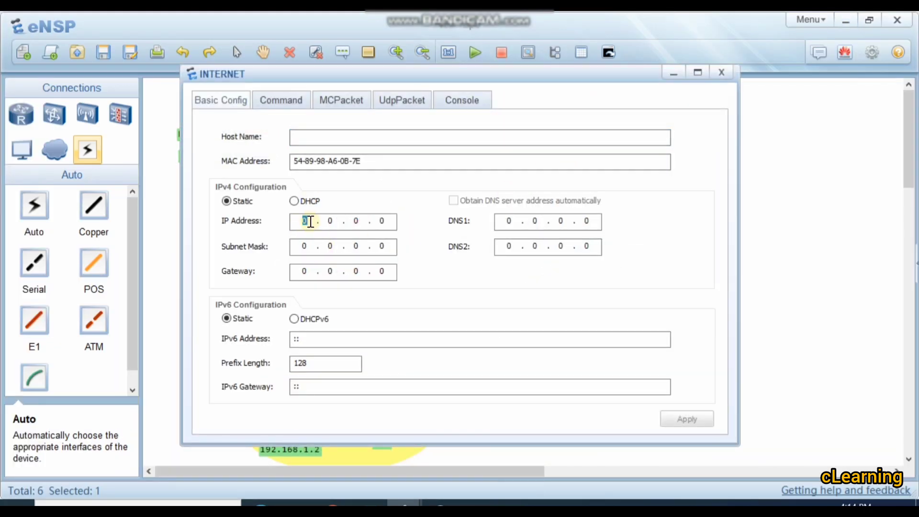
type("8.8")
key("Tab")
type("255 . 255 . 255 .")
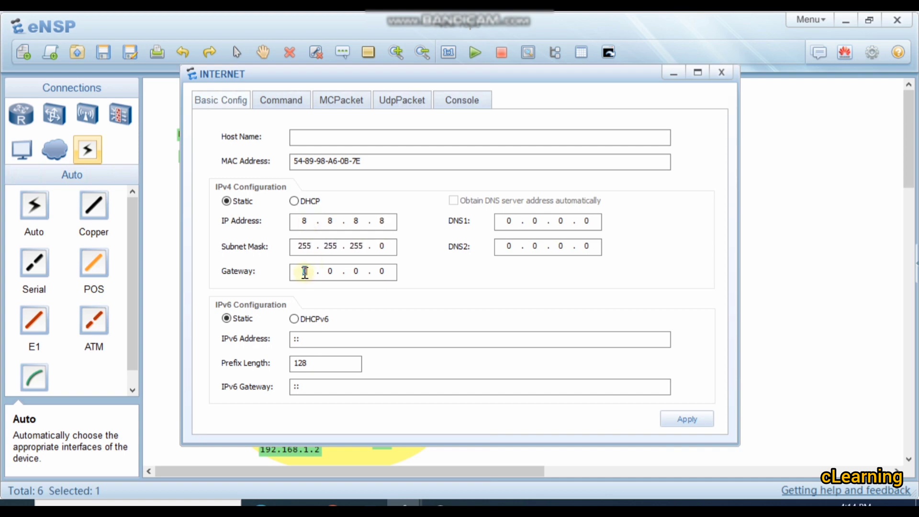
left_click(305, 272)
type("8.8.8.1")
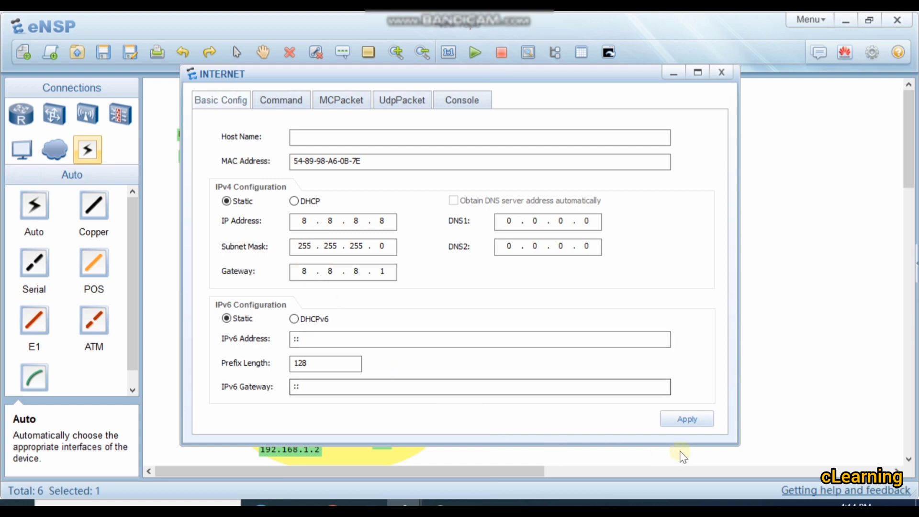
left_click(687, 421)
left_click(722, 73)
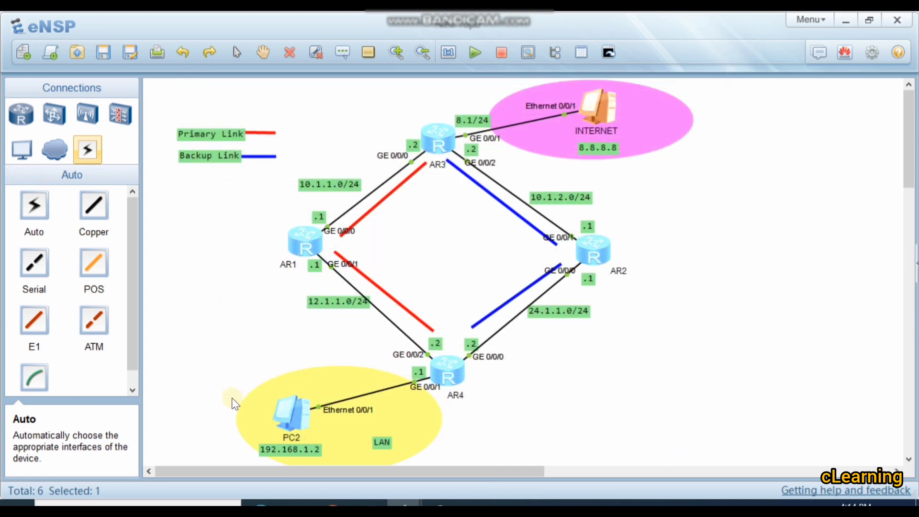
Apply IP 192.168.1.2, mask 255.255.255.0, gateway 192.168.1.1 to PC2 and reopen its window.
double_click(291, 413)
left_click(311, 226)
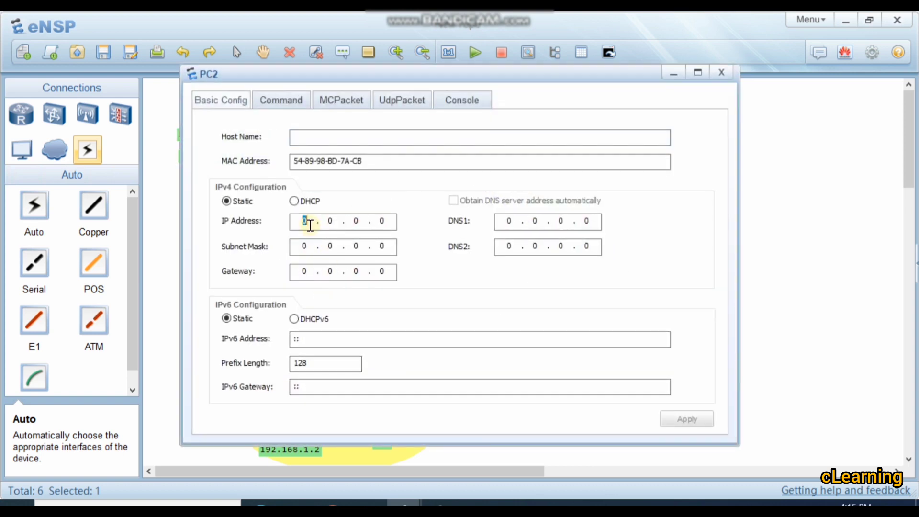
type("192.168.1.2255.255.255")
left_click(301, 272)
type("192 . 168 . 1 . 1")
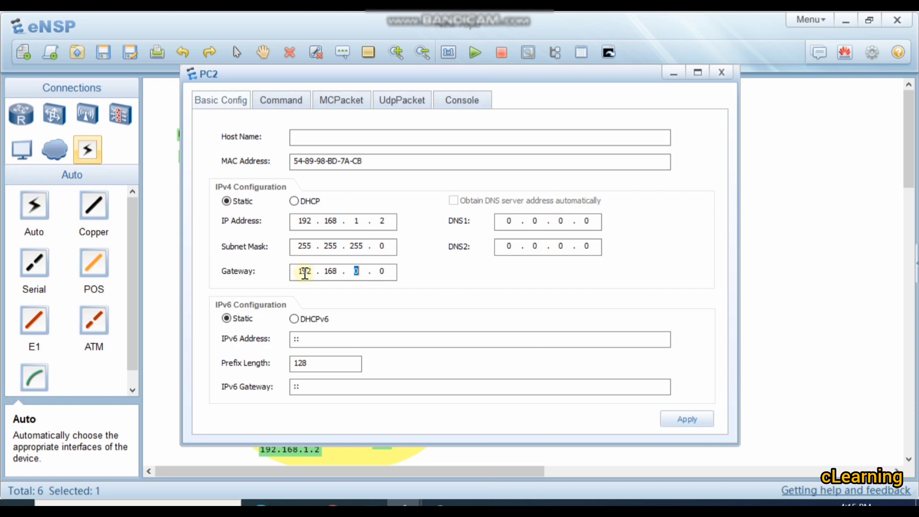
left_click(689, 420)
left_click(769, 310)
double_click(309, 416)
From PC2's command prompt, ping the gateway 192.168.1.1 and then 12.1.1.1.
left_click(281, 100)
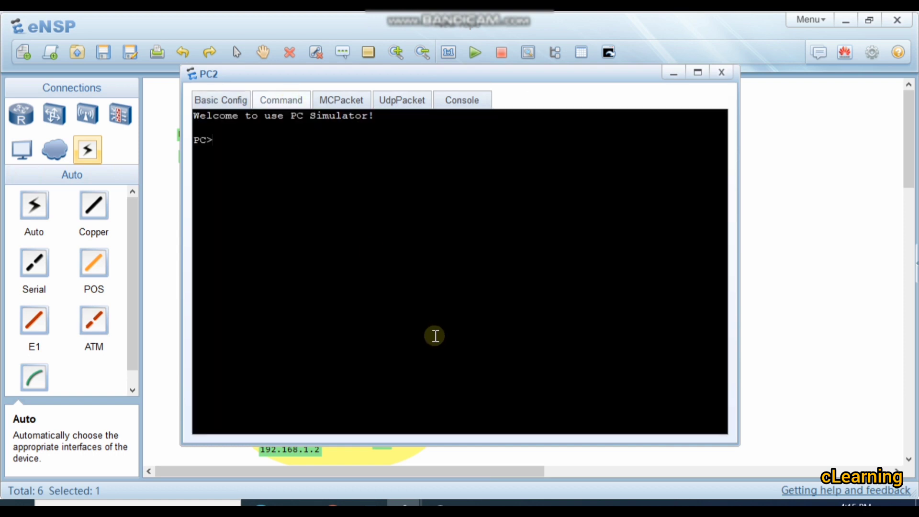
left_click_drag(407, 77, 703, 72)
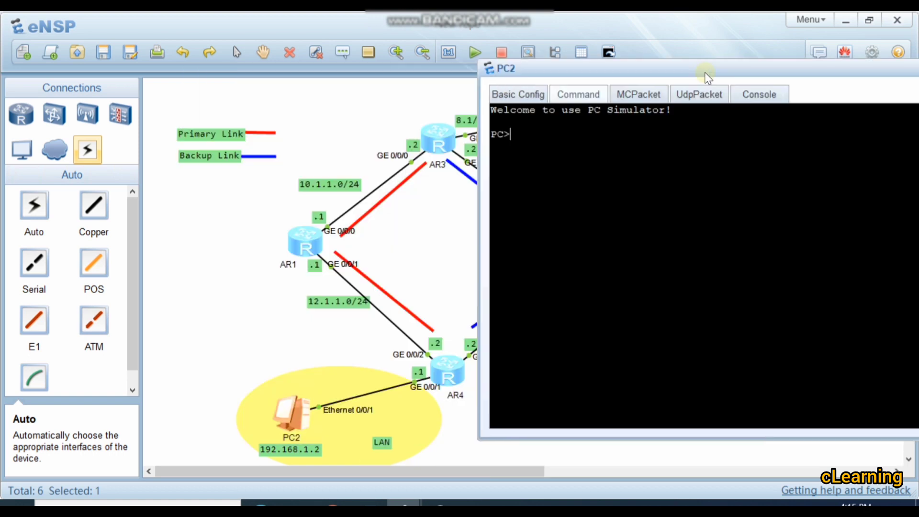
type("p")
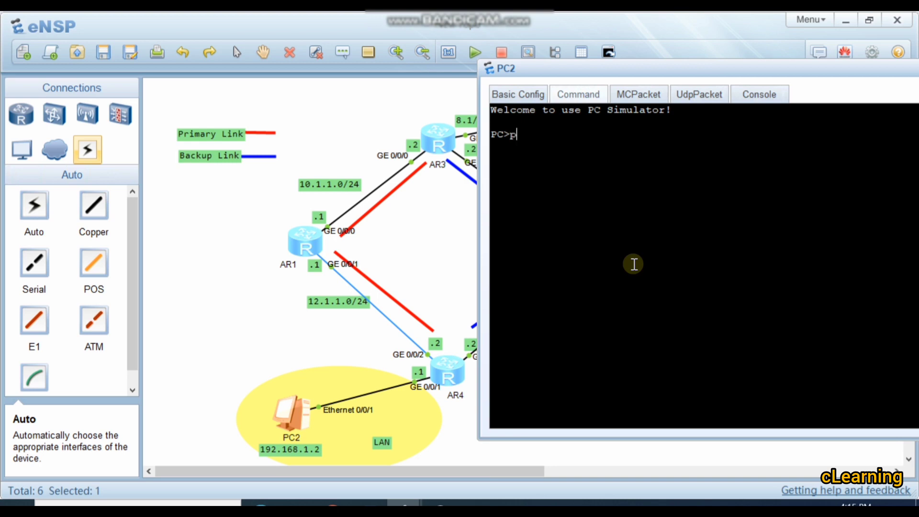
type("ing 192.168.1.1")
key("Return")
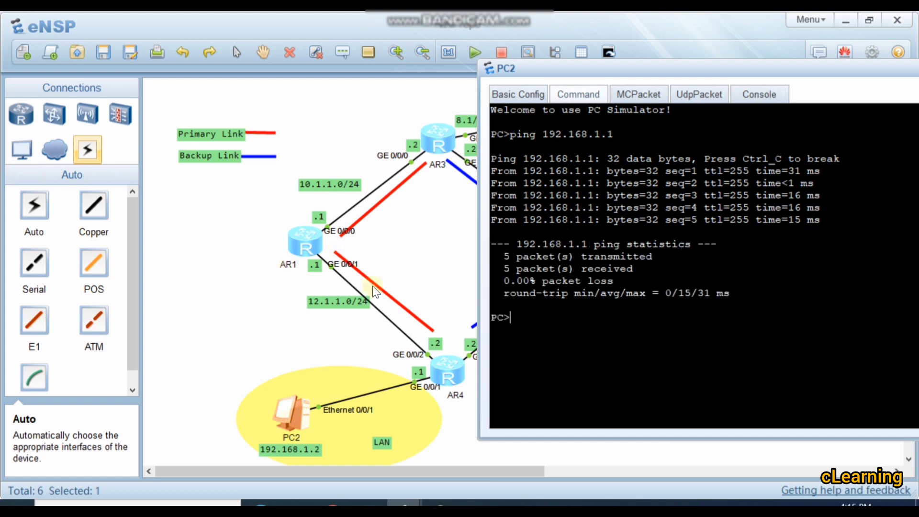
type("ping 19")
key("BackSpace")
key("BackSpace")
key("BackSpace")
key("BackSpace")
key("BackSpace")
key("BackSpace")
key("BackSpace")
key("BackSpace")
type("12.1.1.1")
key("Return")
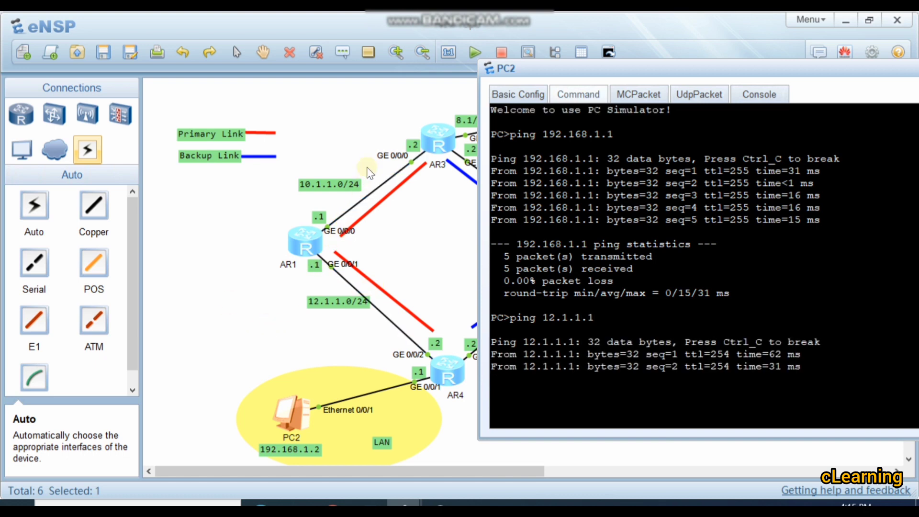
Ping 10.1.1.2 and then 8.8.8.8 twice from PC2, then hide the console.
left_click(403, 167)
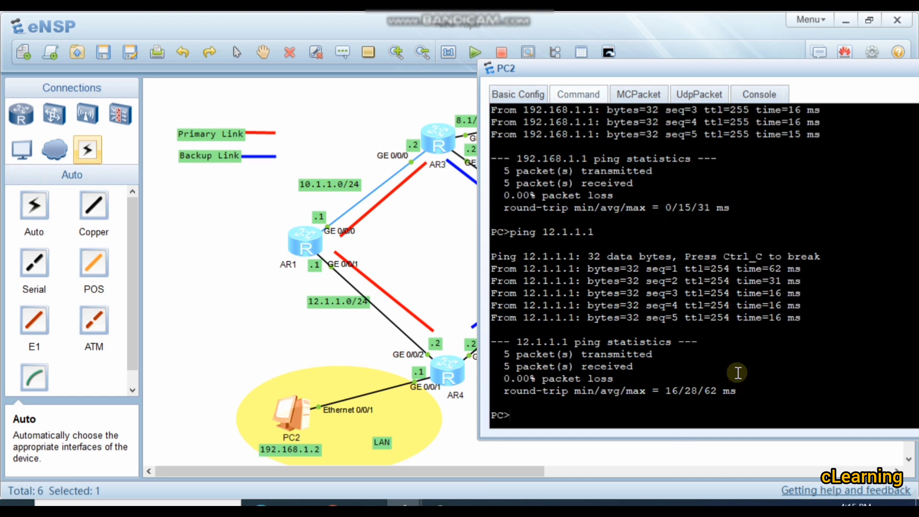
type("ng 10.1.1.1")
key("Return")
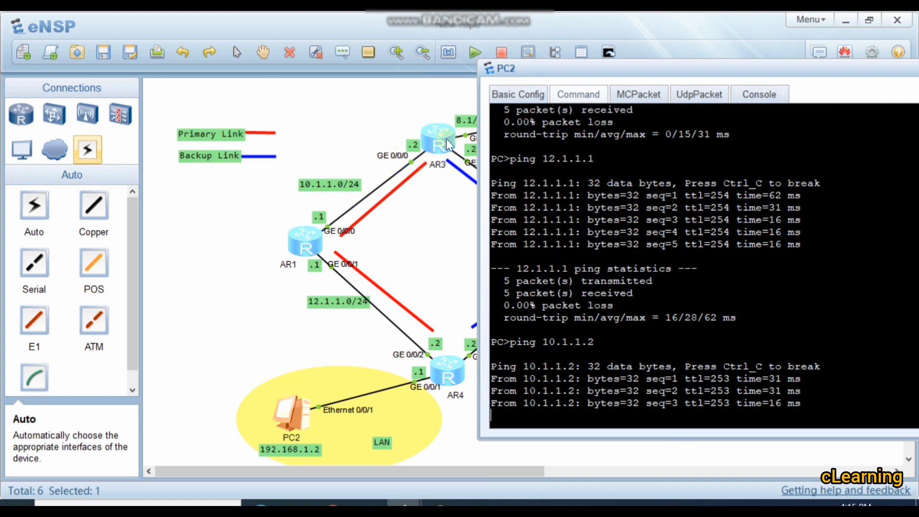
left_click_drag(625, 73, 708, 149)
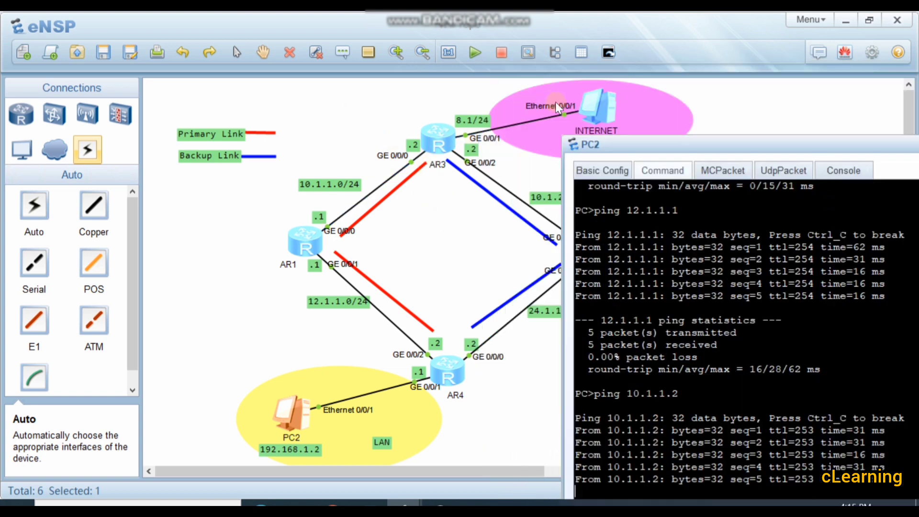
left_click_drag(653, 143, 526, 82)
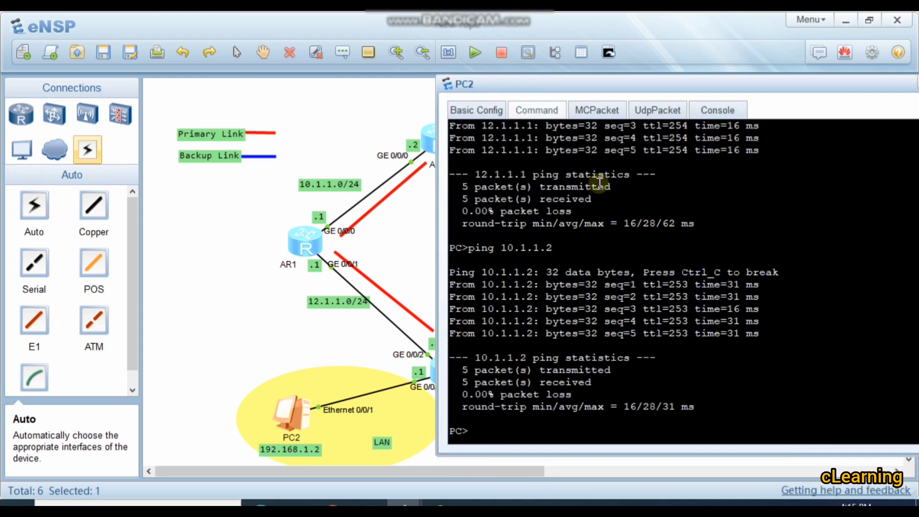
type("ng 8.8.8.8")
key("Return")
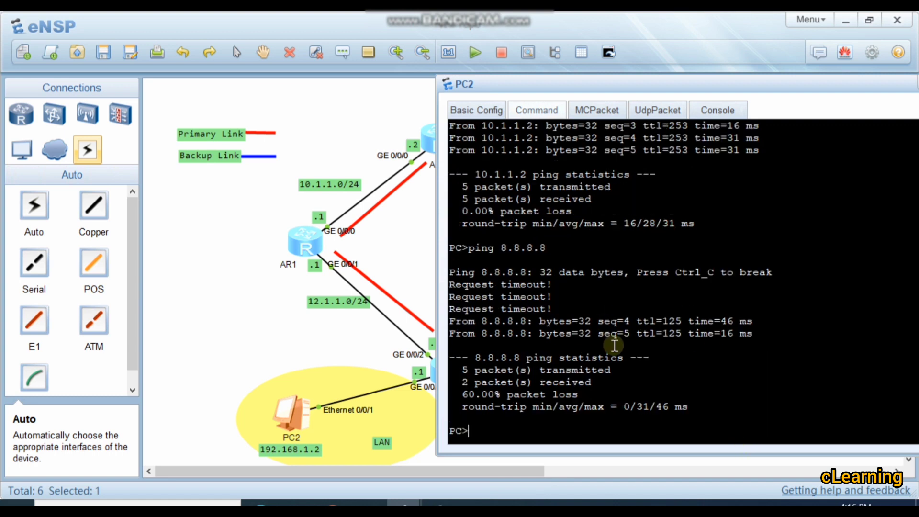
key("Up")
key("Return")
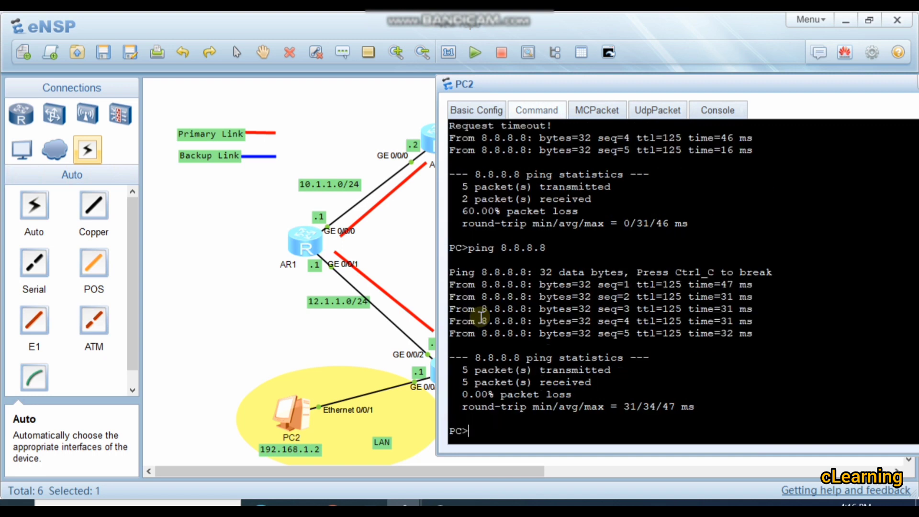
left_click(423, 230)
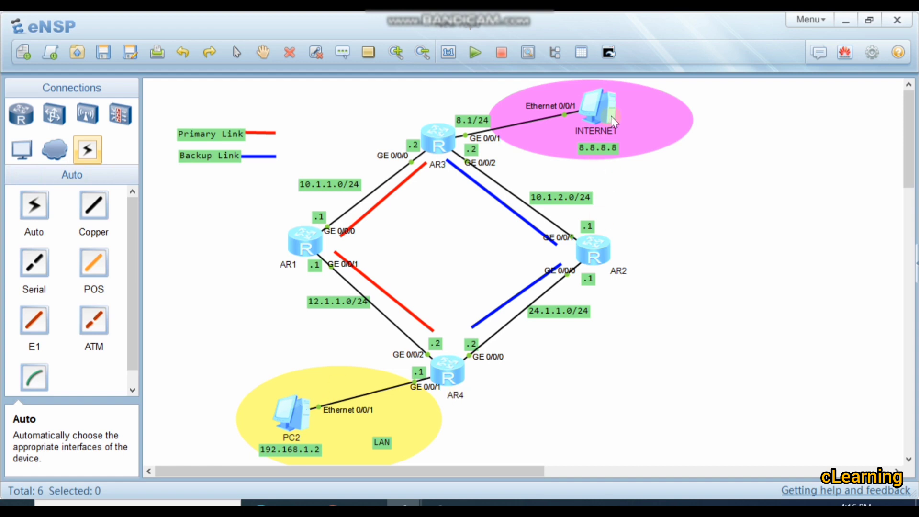
Run tracert 8.8.8.8 on PC2 and highlight hops 192.168.1.1, 10.1.1.2 and 8.8.8.8.
double_click(303, 421)
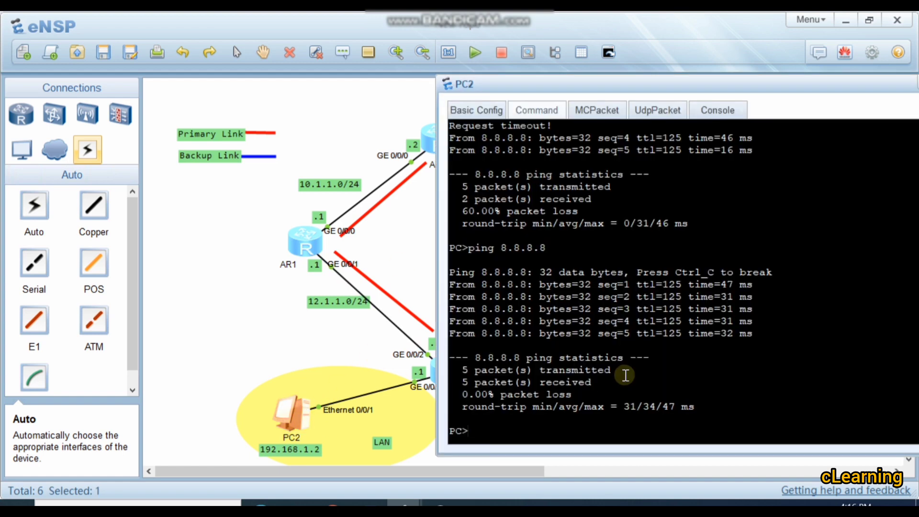
type("tracert 8.8.8.8")
key("Return")
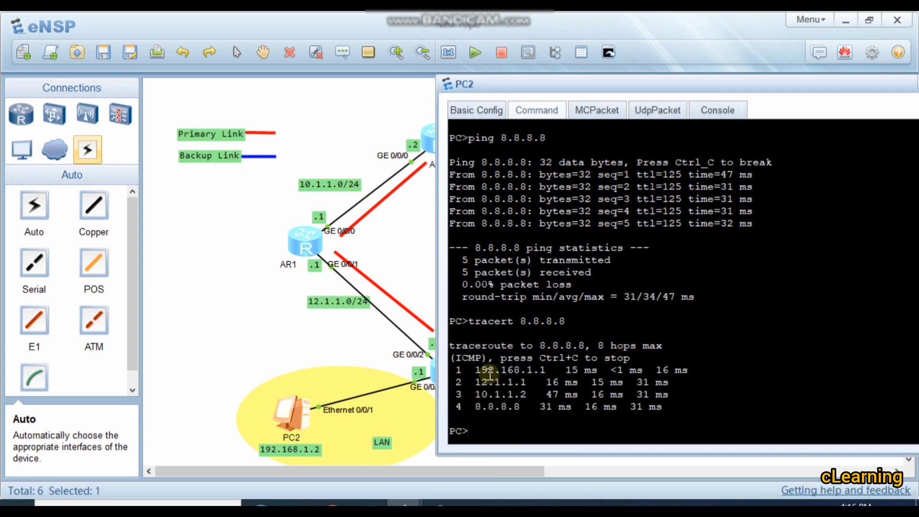
left_click_drag(475, 370, 556, 374)
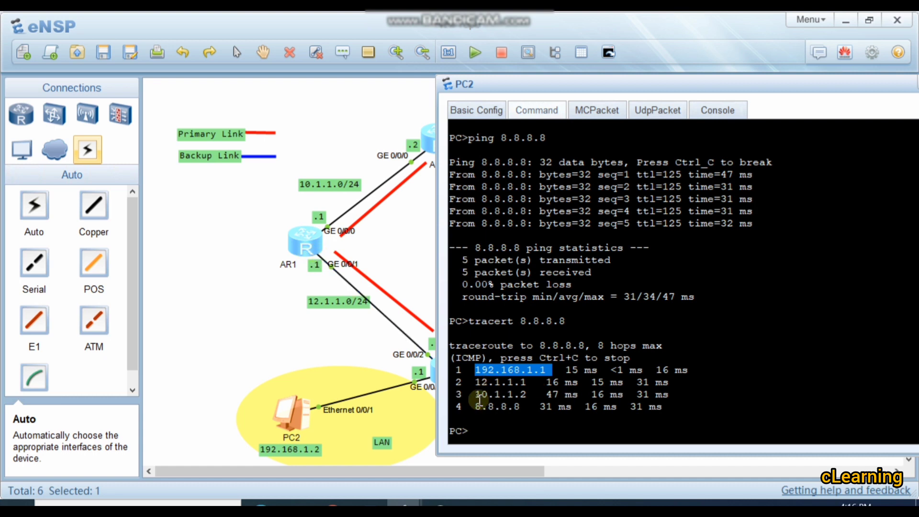
left_click_drag(481, 394, 527, 395)
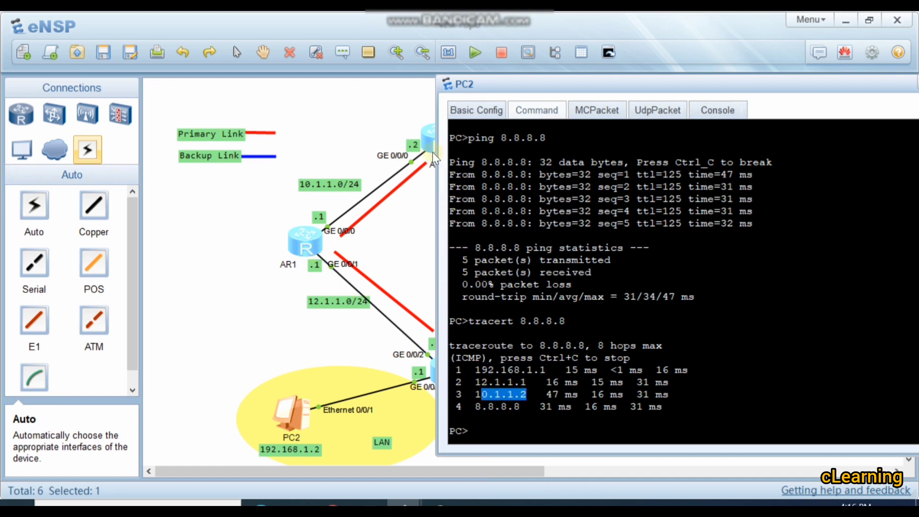
left_click_drag(482, 406, 530, 402)
left_click(340, 333)
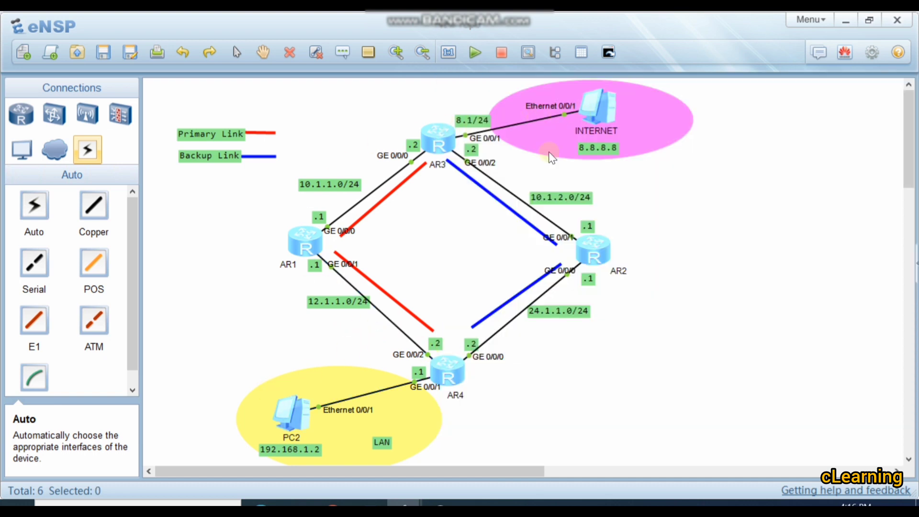
Ping 8.8.8.8 again from PC2 and hide the console.
double_click(289, 413)
type("ping 8.8.8.8")
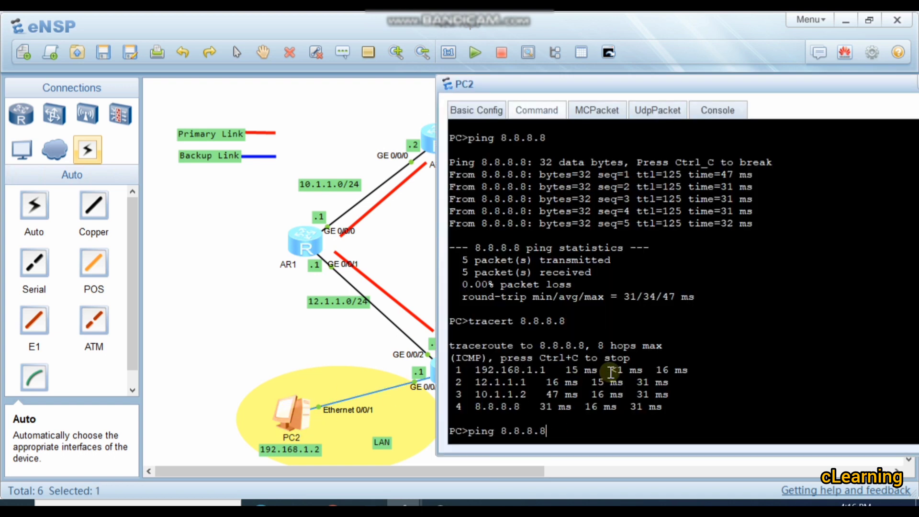
key("Return")
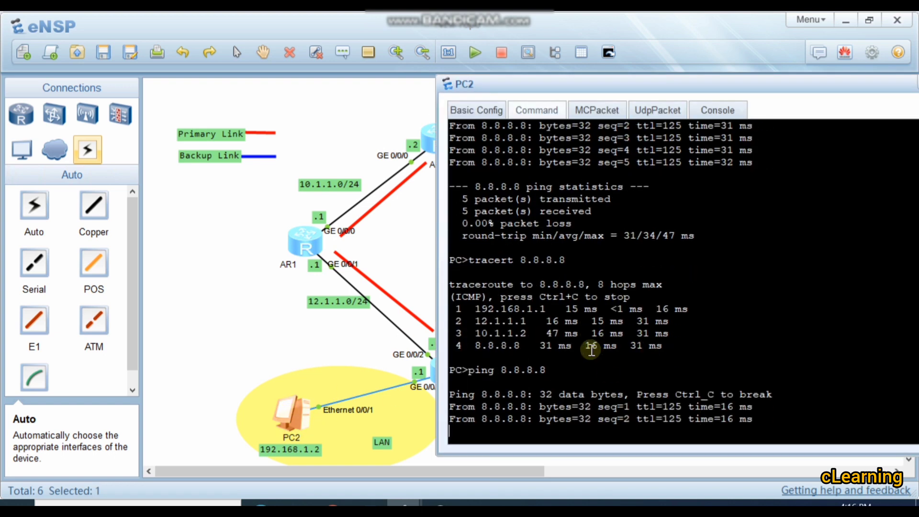
left_click(371, 244)
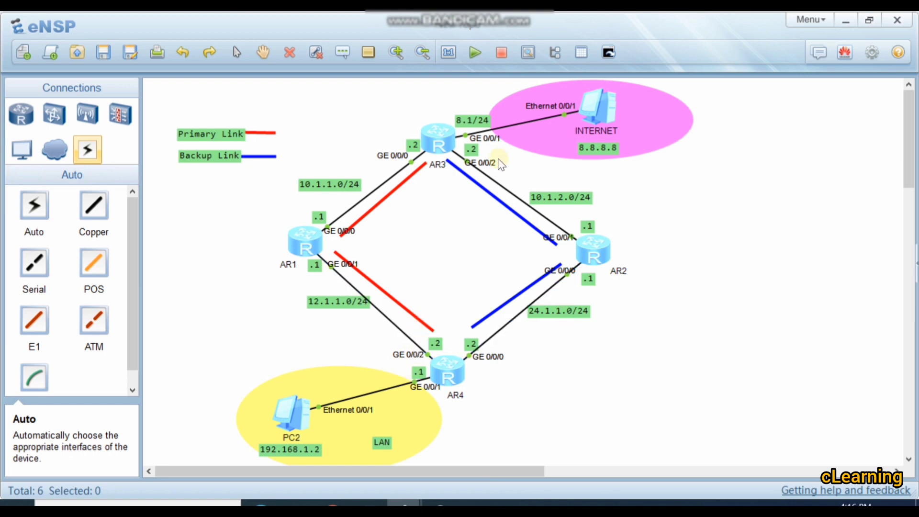
On AR3, enter system view and the GigabitEthernet0/0/0 interface configuration.
double_click(438, 139)
key("Return")
key("Return")
key("Return")
key("Return")
key("Return")
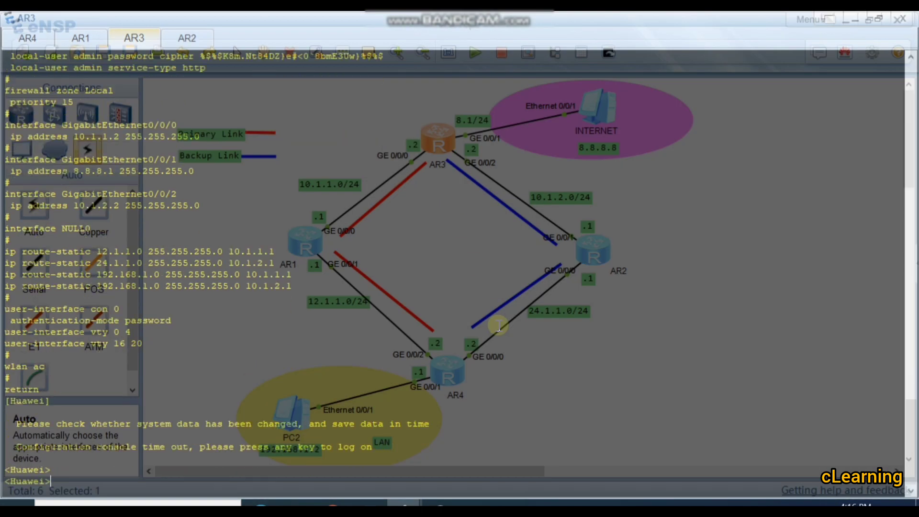
type("sys")
key("Return")
key("Return")
type("int")
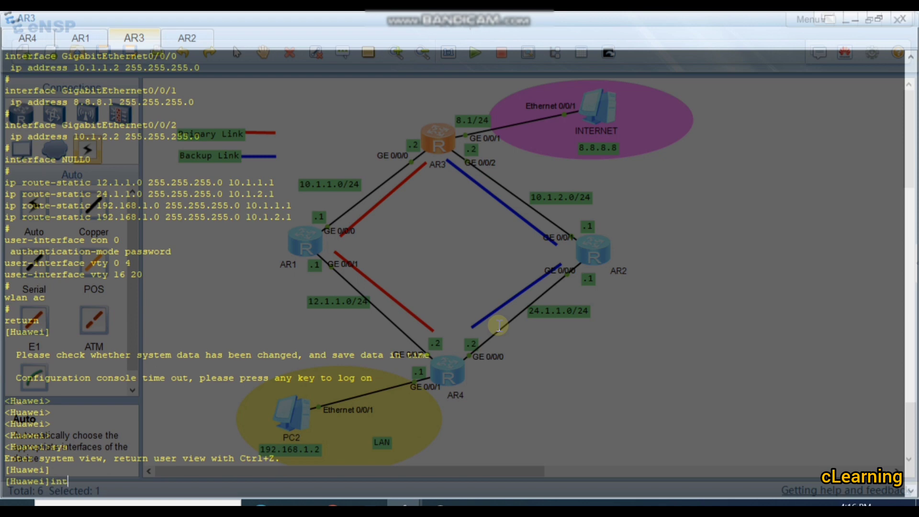
key("Tab")
type("g")
key("Tab")
type("0/0/")
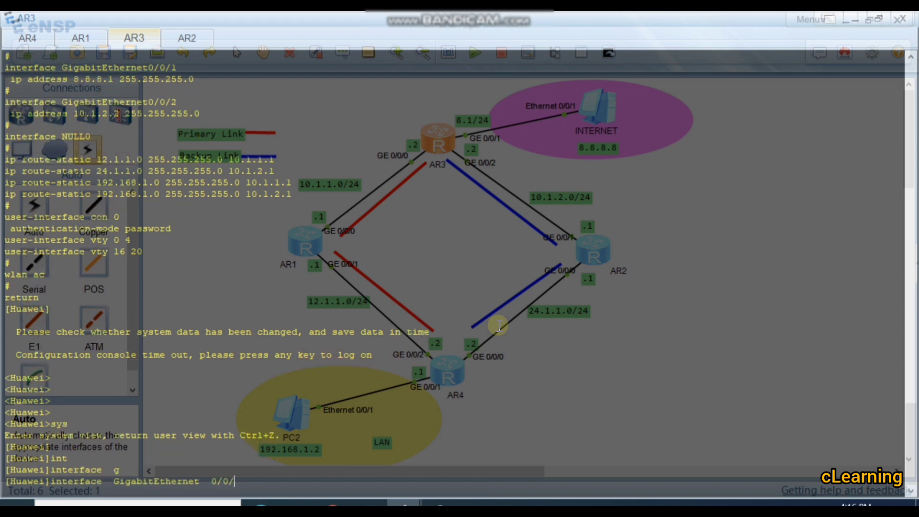
type("0")
key("Return")
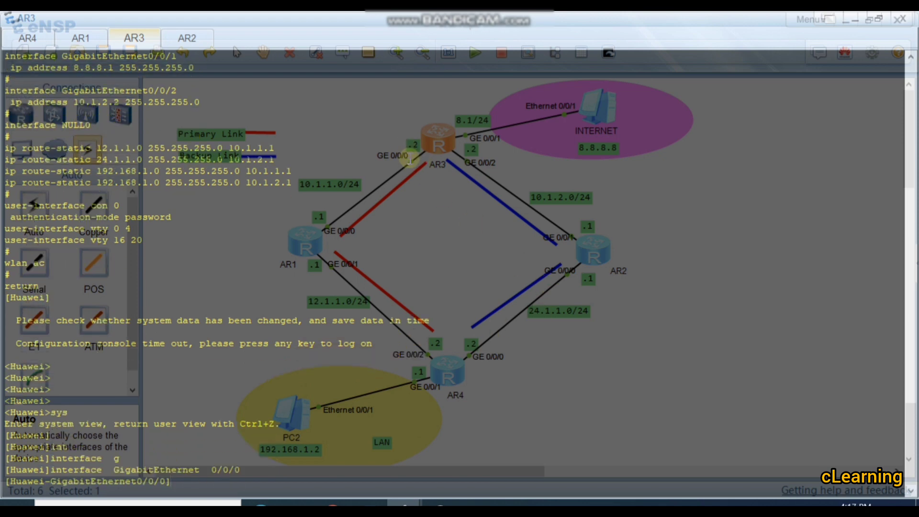
Shut down GigabitEthernet0/0/0 and put the AR3 console away.
type("shu")
key("Tab")
key("Return")
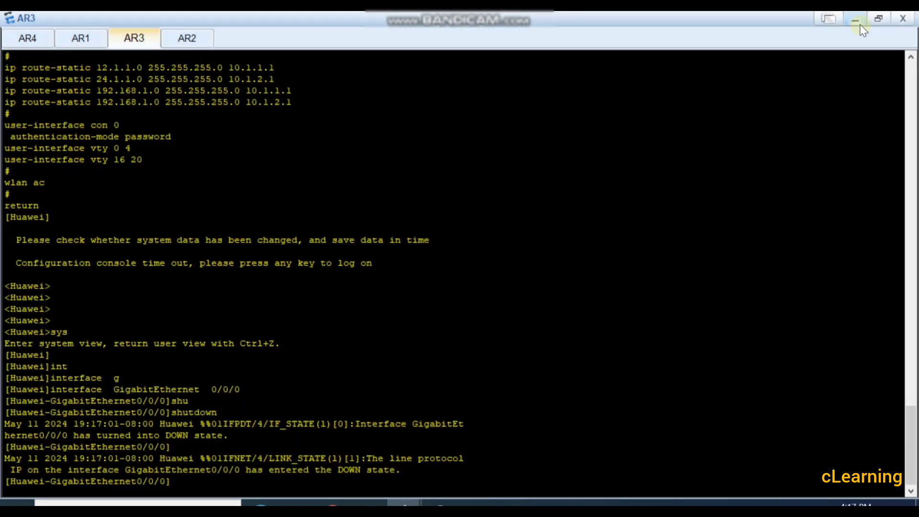
left_click(856, 19)
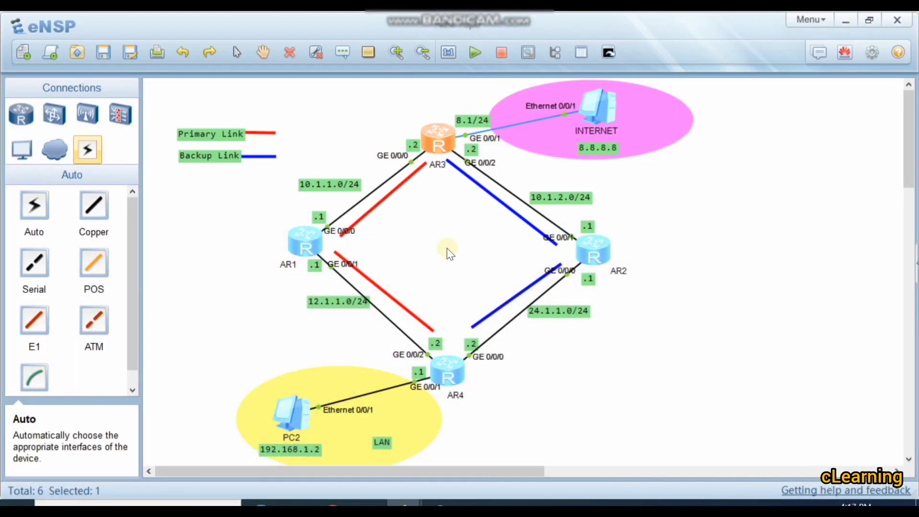
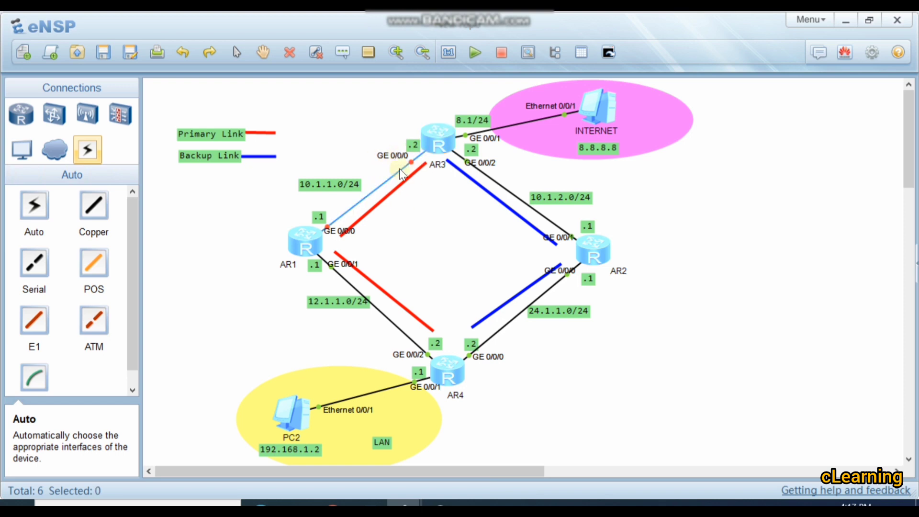
Ping 8.8.8.8 from PC2's console after correcting a mistyped 192.168 address.
double_click(294, 414)
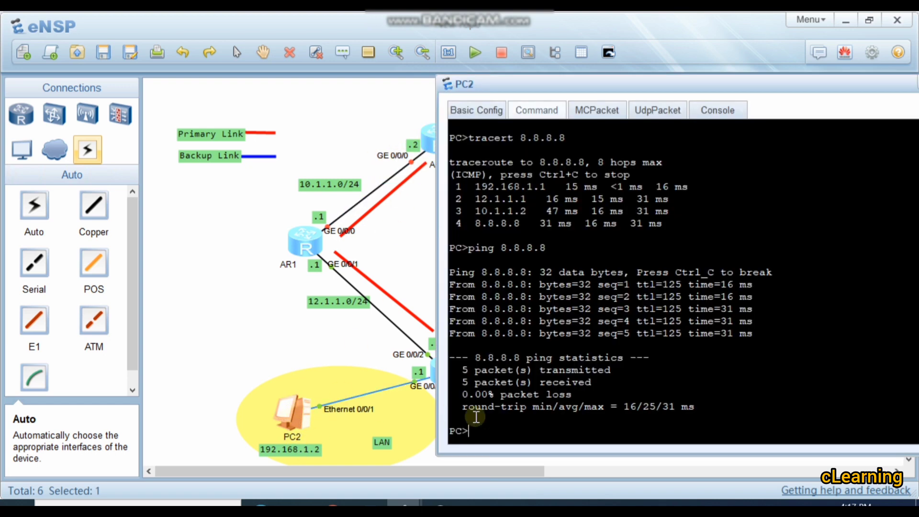
type("ping 192")
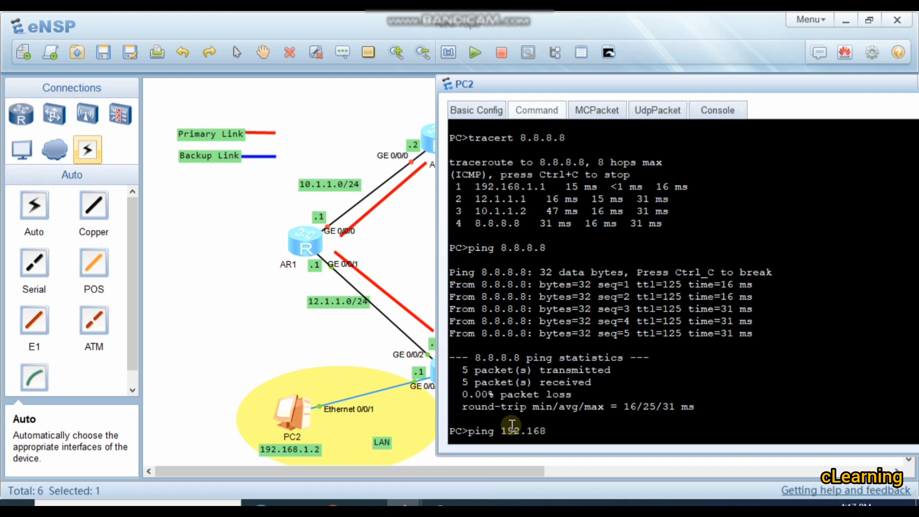
type(".168")
key("BackSpace")
key("BackSpace")
key("BackSpace")
key("BackSpace")
key("BackSpace")
key("BackSpace")
type("8.8.8.8")
key("Return")
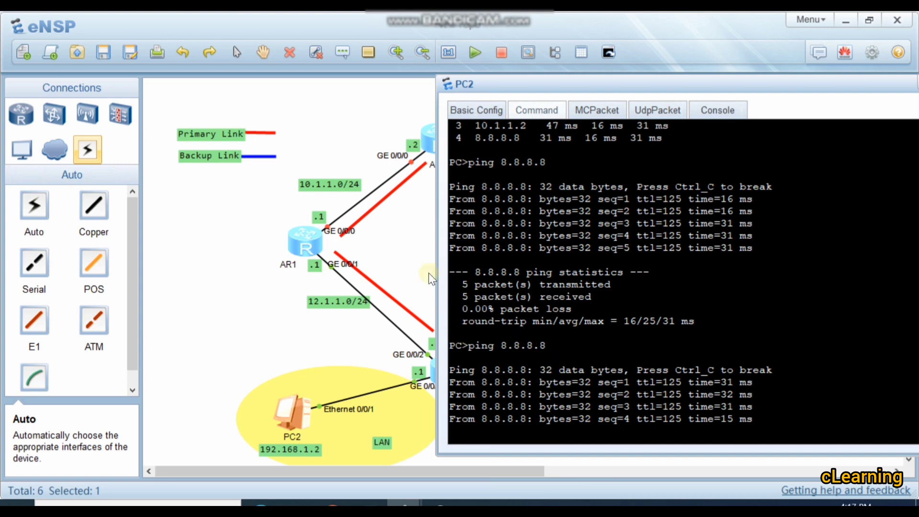
left_click(397, 251)
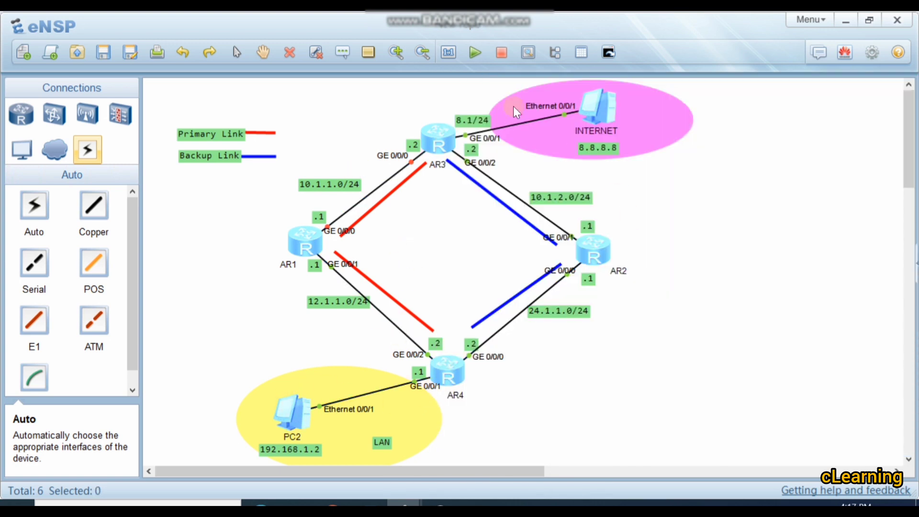
Run the recalled tracert 8.8.8.8 command from PC2's console.
double_click(302, 413)
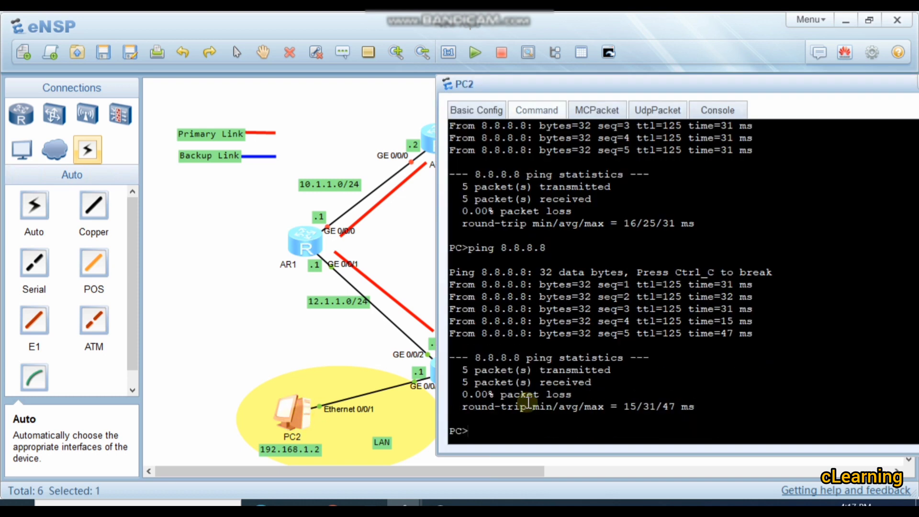
key("Up")
key("Up")
key("Up")
key("Down")
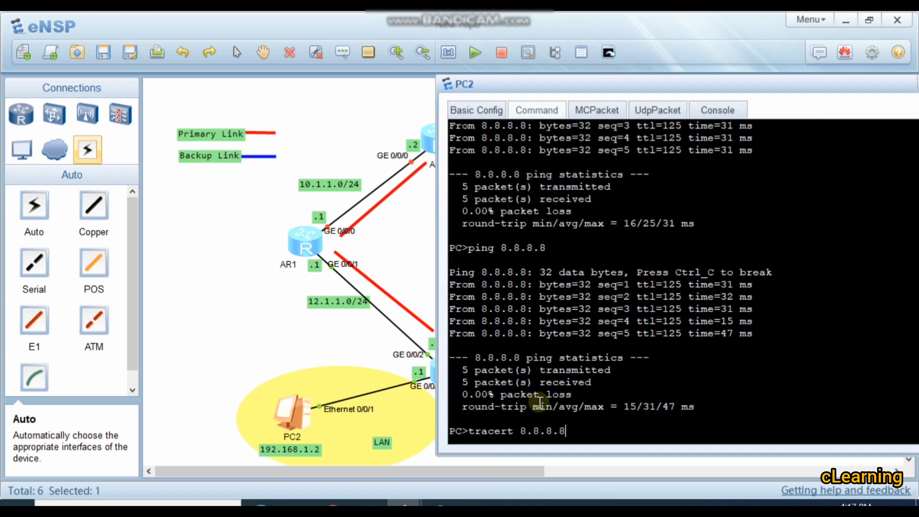
key("Return")
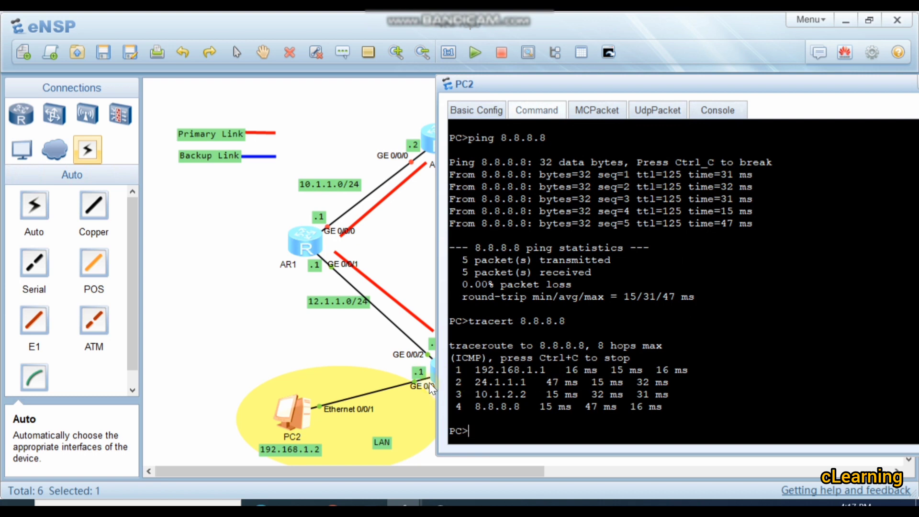
left_click(429, 301)
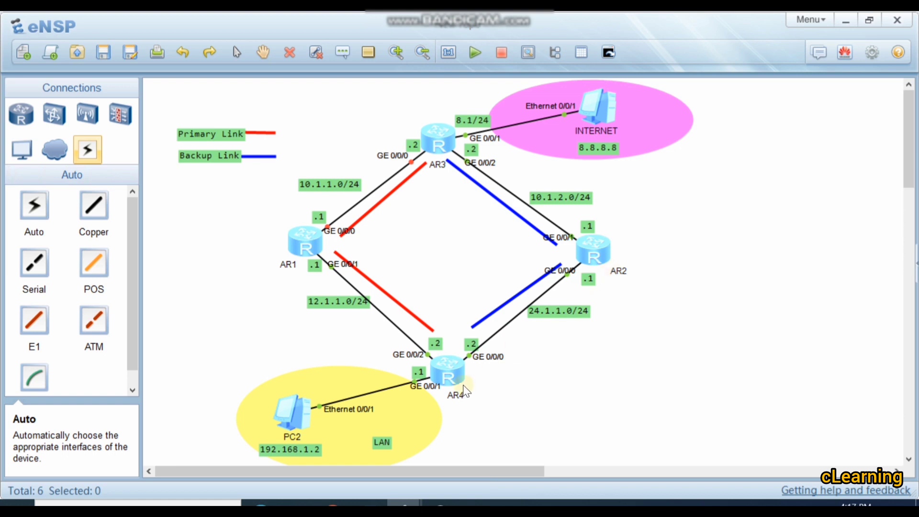
Rerun tracert 8.8.8.8 twice, with hops now passing 24.1.1.1 and 10.1.2.2.
double_click(294, 403)
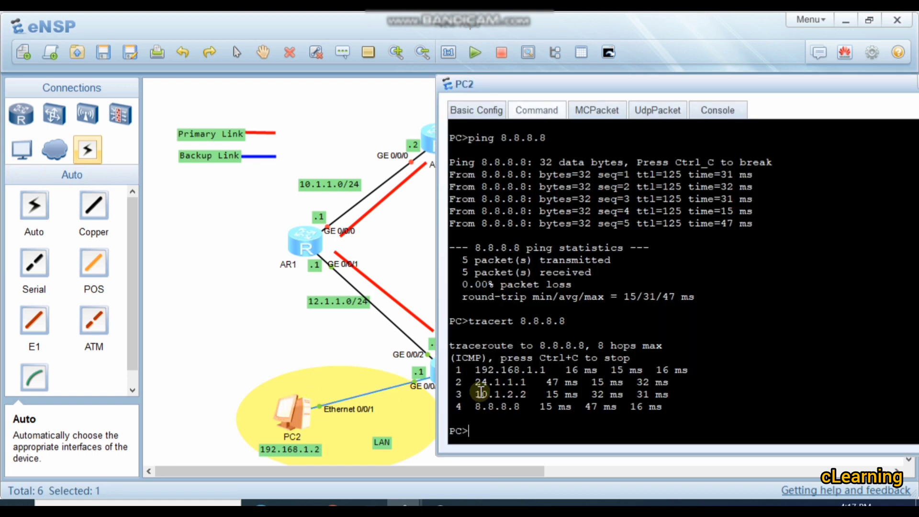
left_click(431, 268)
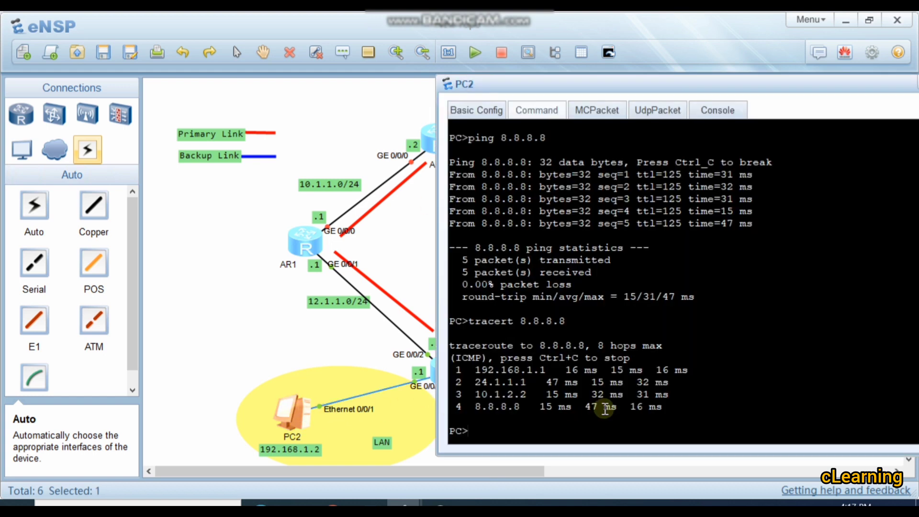
key("Up")
key("Return")
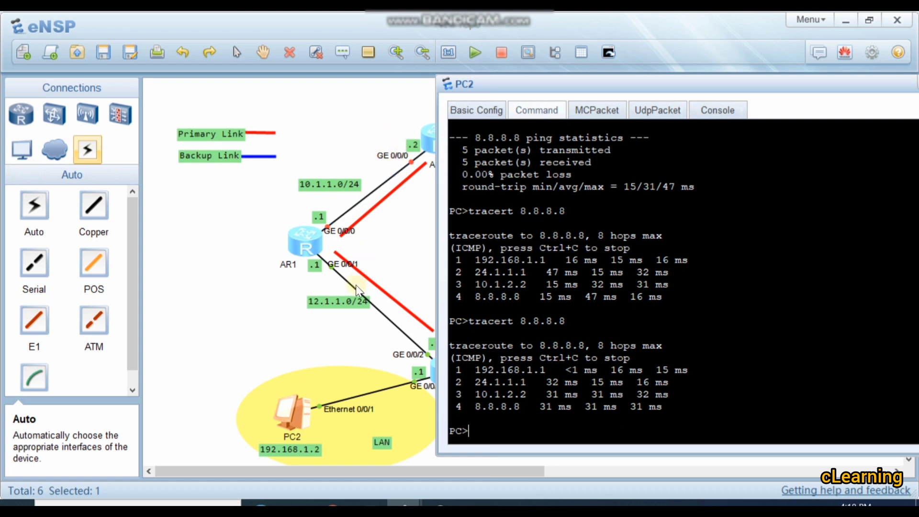
key("Up")
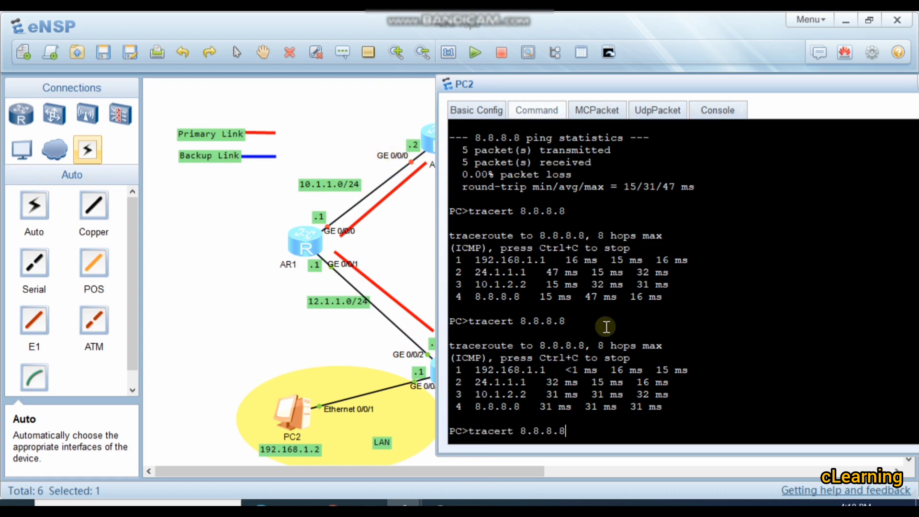
key("Return")
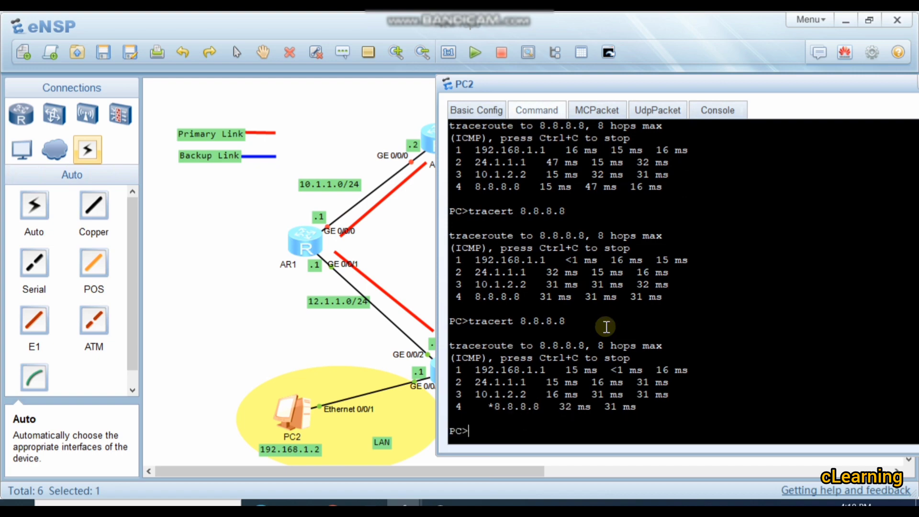
left_click(396, 271)
Enter undo shutdown on AR3 to re-enable GigabitEthernet0/0/0 toward AR1.
double_click(434, 145)
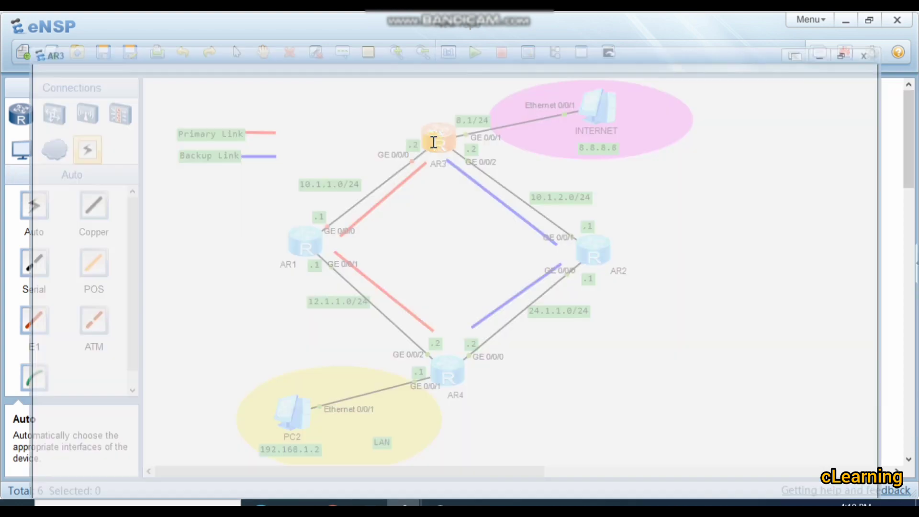
key("Return")
key("Return")
key("Return")
type("undh")
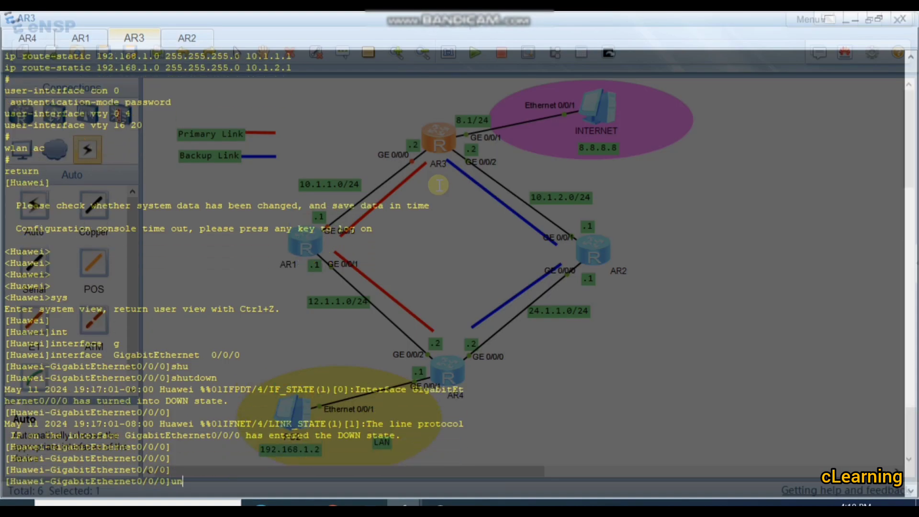
key("Tab")
key("BackSpace")
key("Tab")
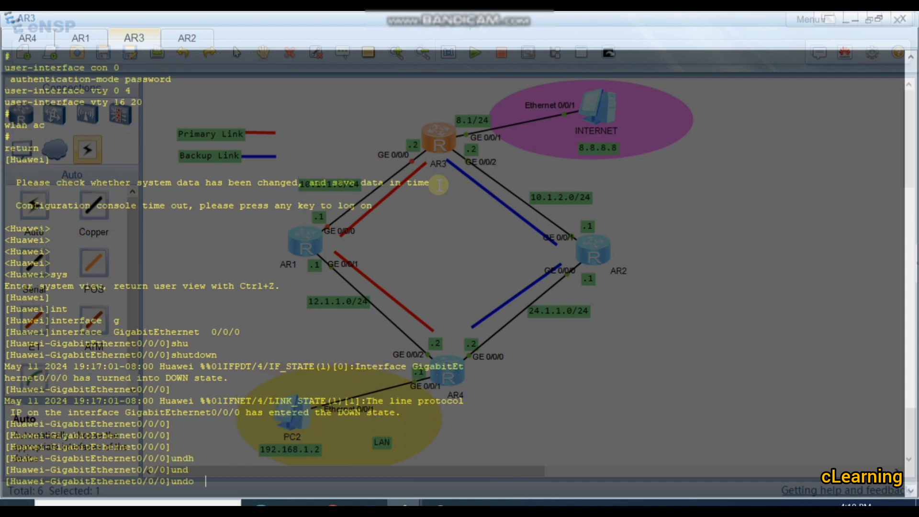
type("shu")
key("Tab")
key("Return")
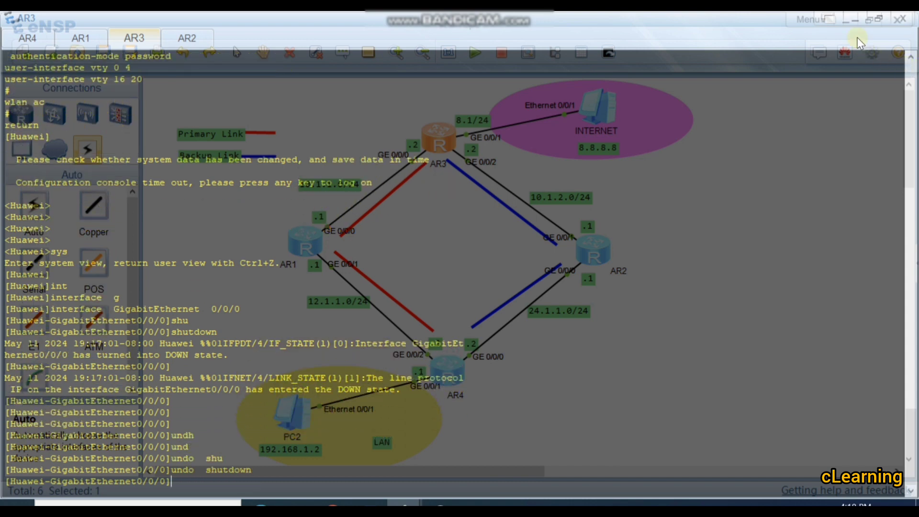
left_click(856, 20)
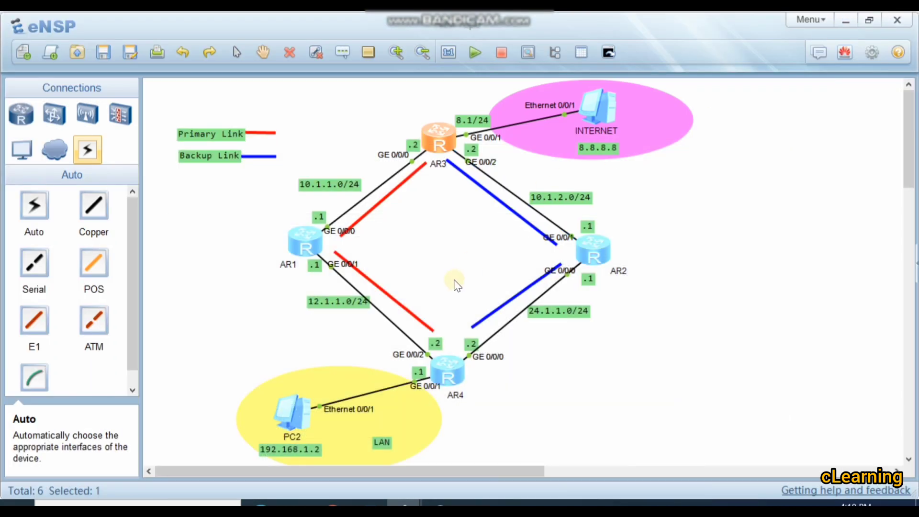
Ping 8.8.8.8 twice from PC2's console.
double_click(306, 408)
type("ping 8.8.8.8")
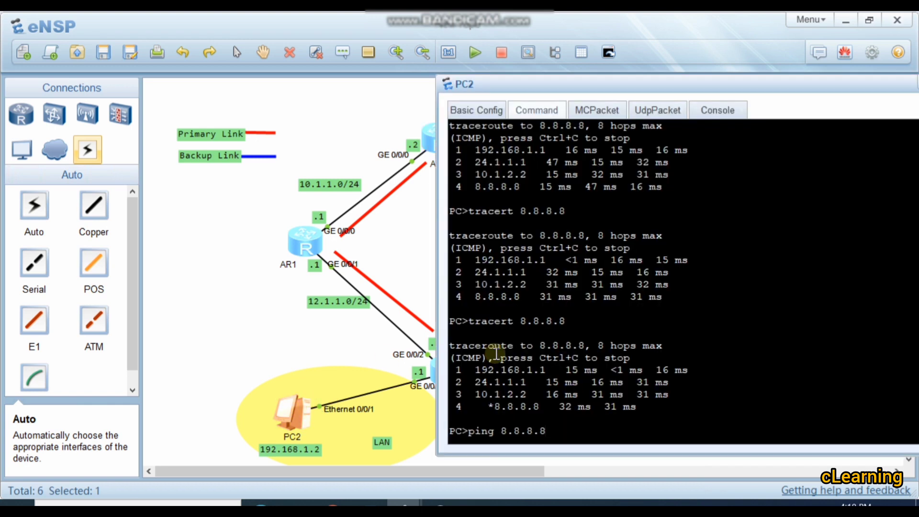
key("Return")
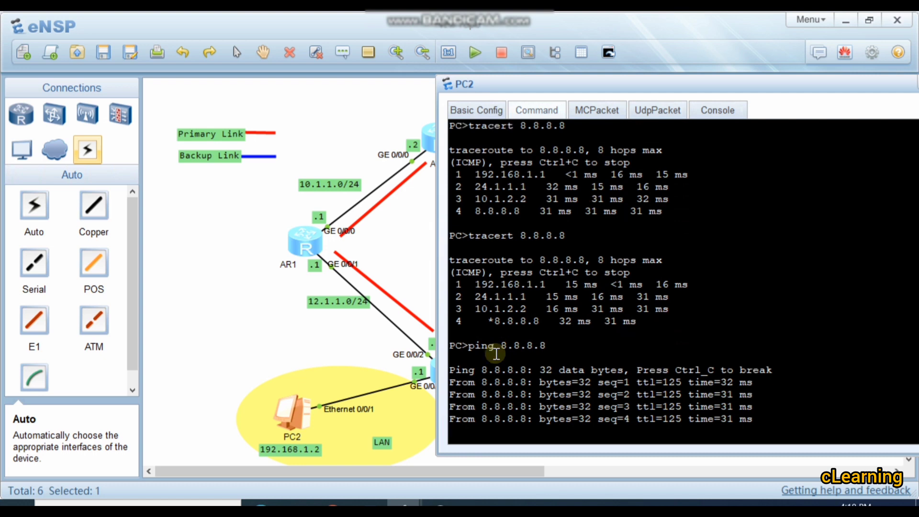
key("Up")
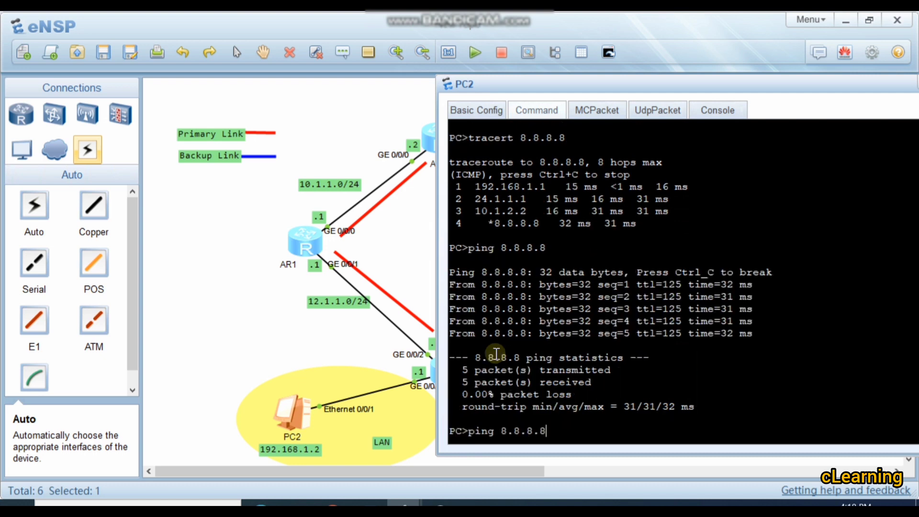
key("Return")
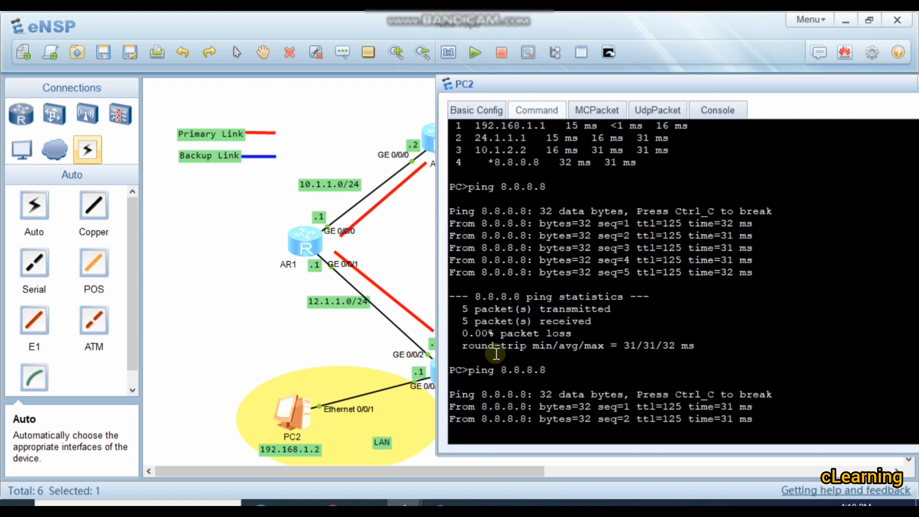
left_click(417, 261)
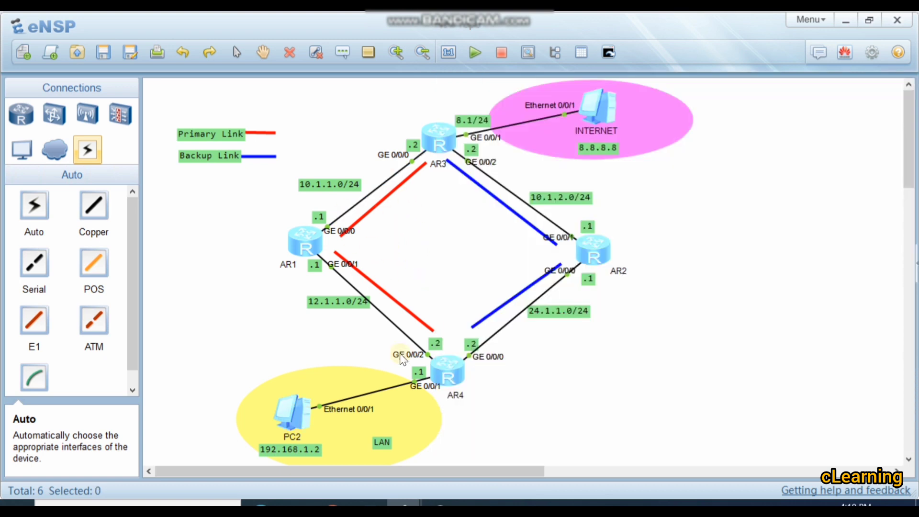
Trace PC2's route to 8.8.8.8 twice, now via 12.1.1.1 and 10.1.1.2.
double_click(294, 409)
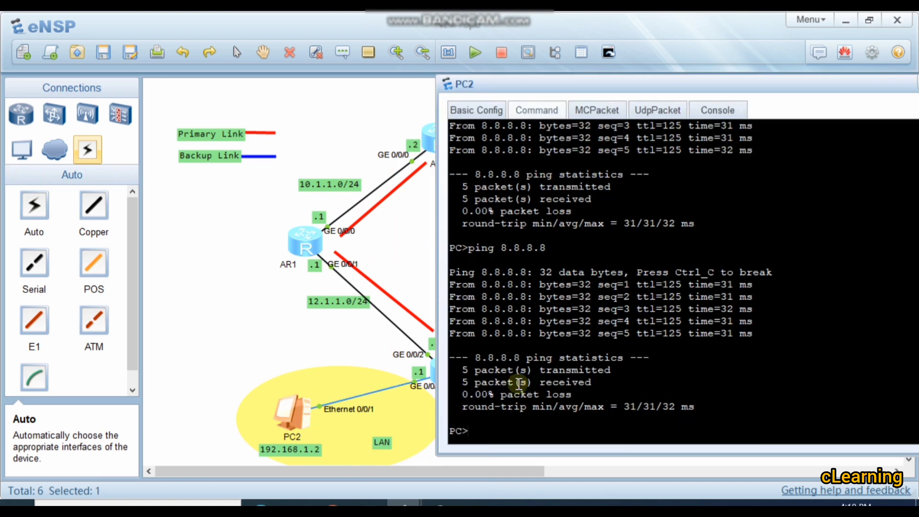
key("Up")
key("Up")
key("Return")
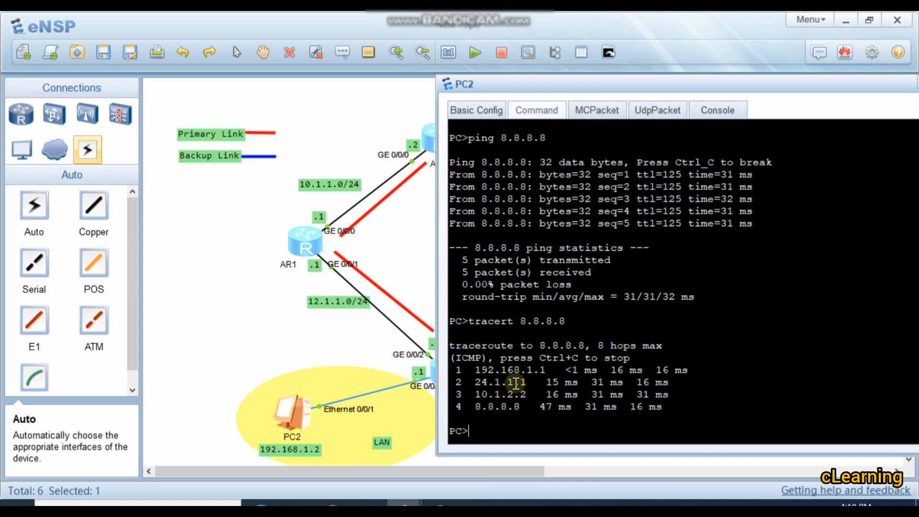
left_click(390, 239)
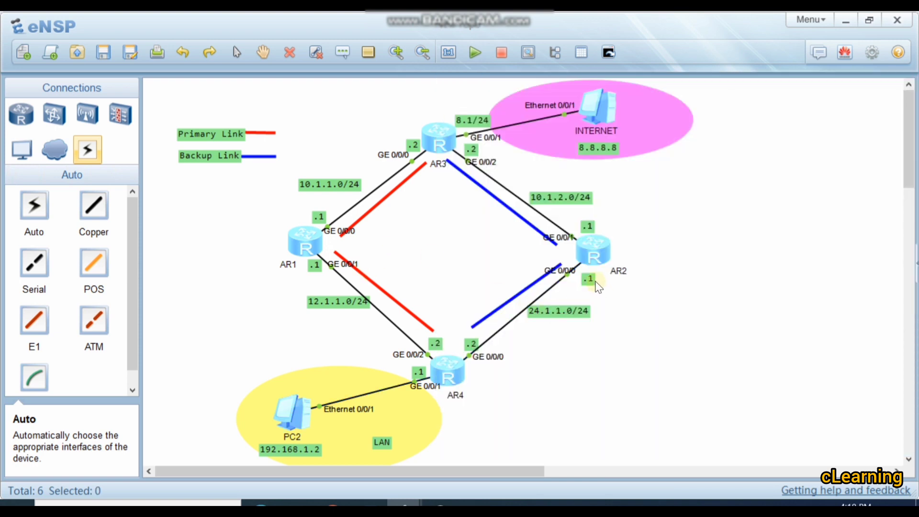
double_click(285, 412)
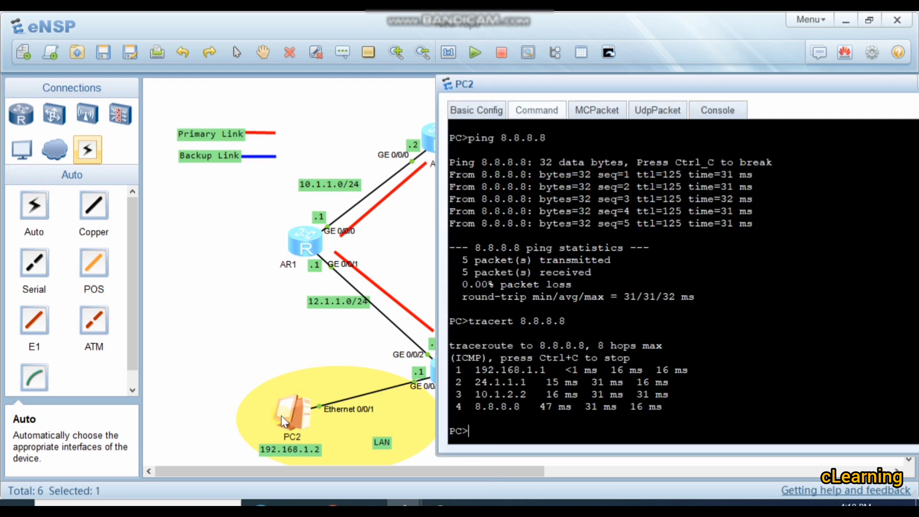
key("Up")
key("Return")
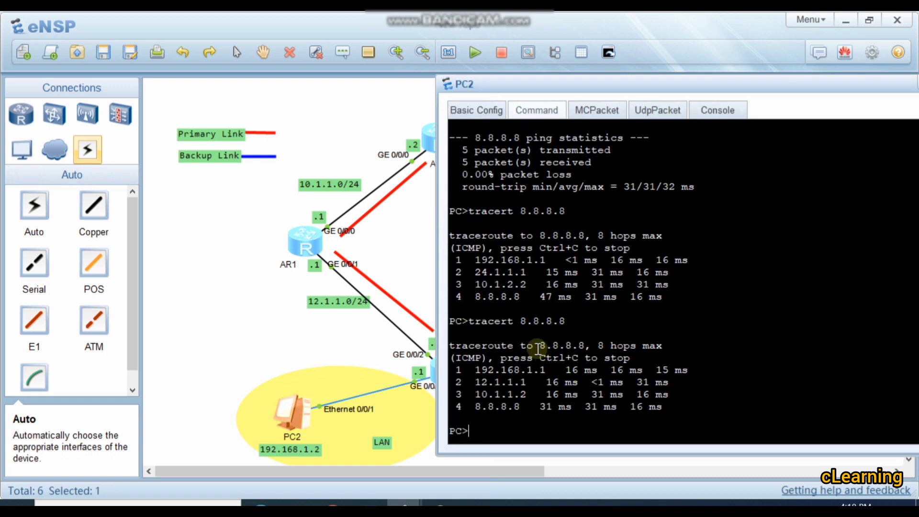
Compare trace hops 1–3 against the AR1–AR4 primary link on the topology.
left_click_drag(475, 260, 539, 285)
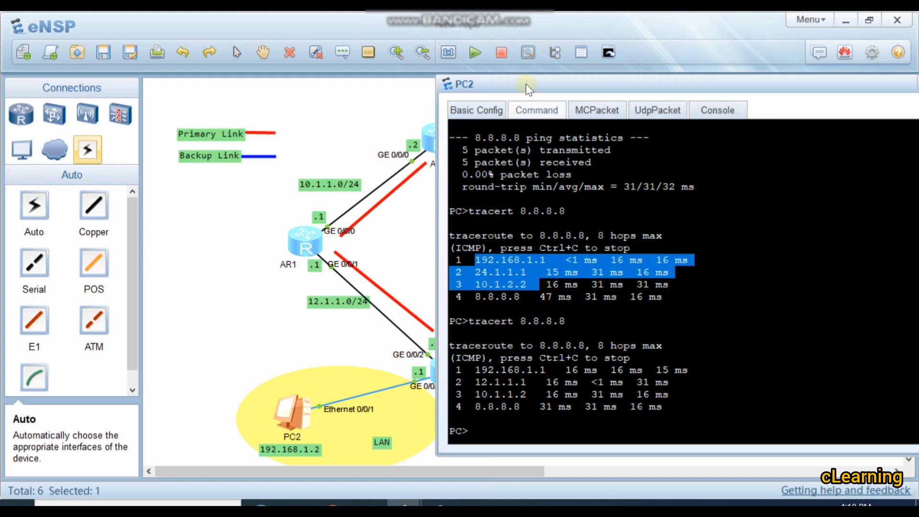
left_click_drag(520, 86, 703, 89)
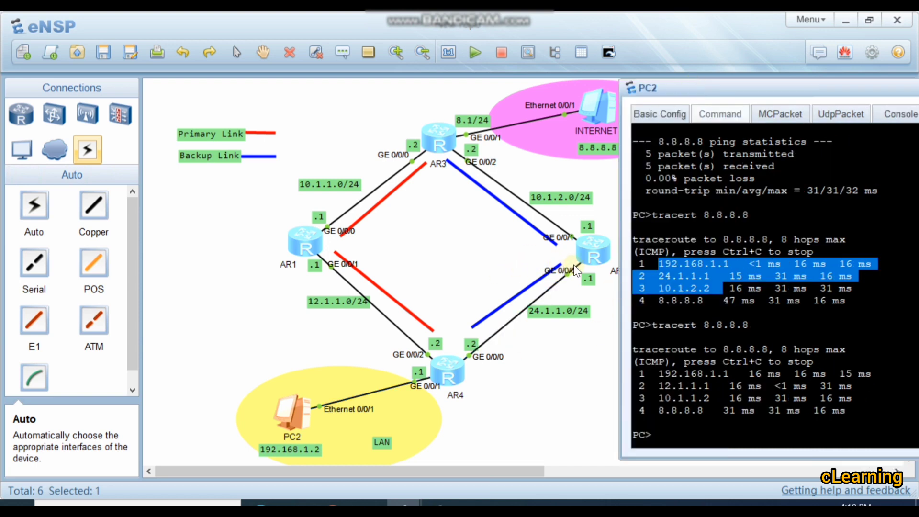
left_click(699, 380)
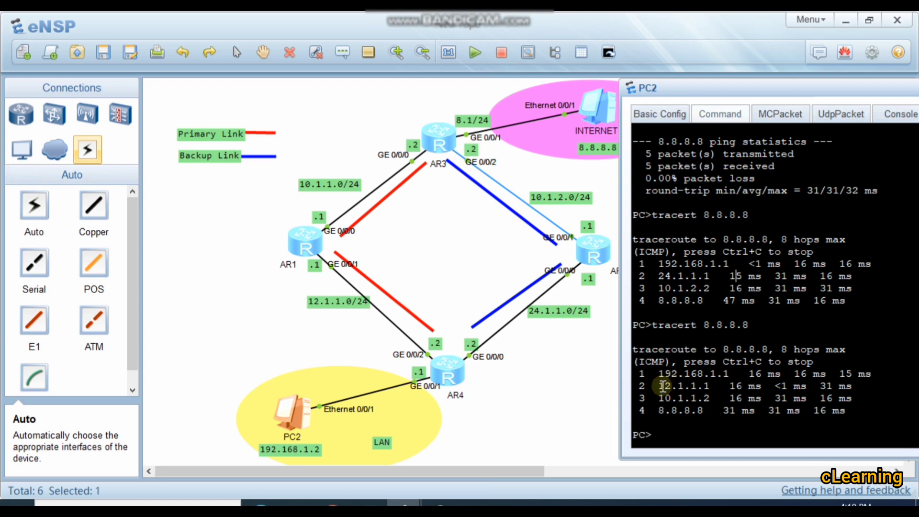
left_click(334, 261)
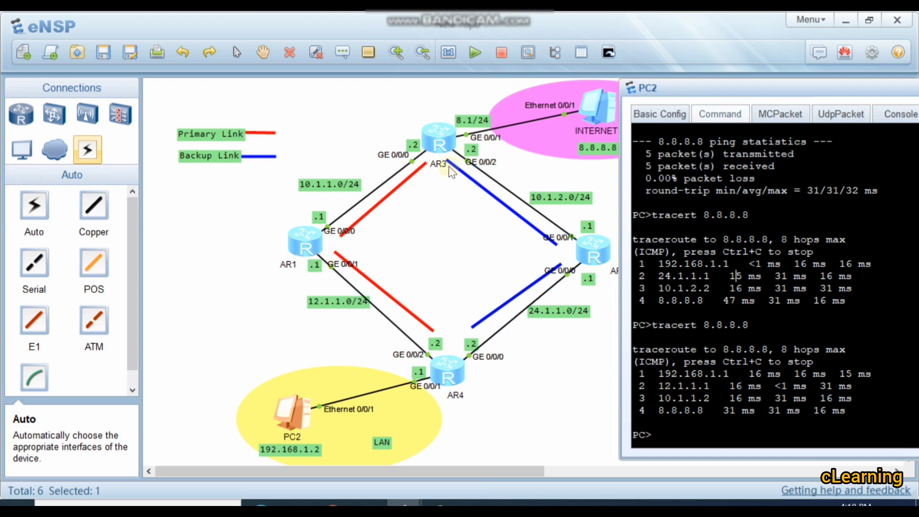
Rerun tracert and ping 8.8.8.8 from PC2, getting 5 replies with 0% loss.
left_click(720, 429)
key("Up")
key("Return")
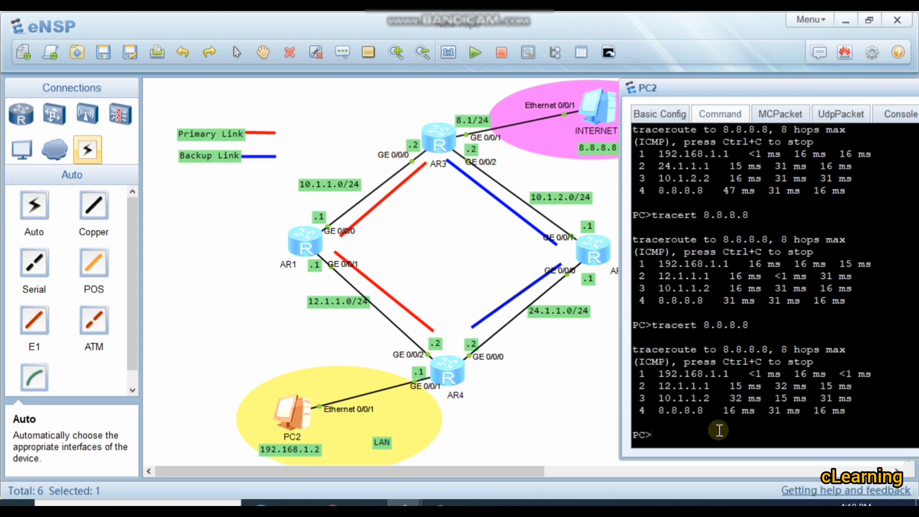
key("Up")
key("Up")
key("Return")
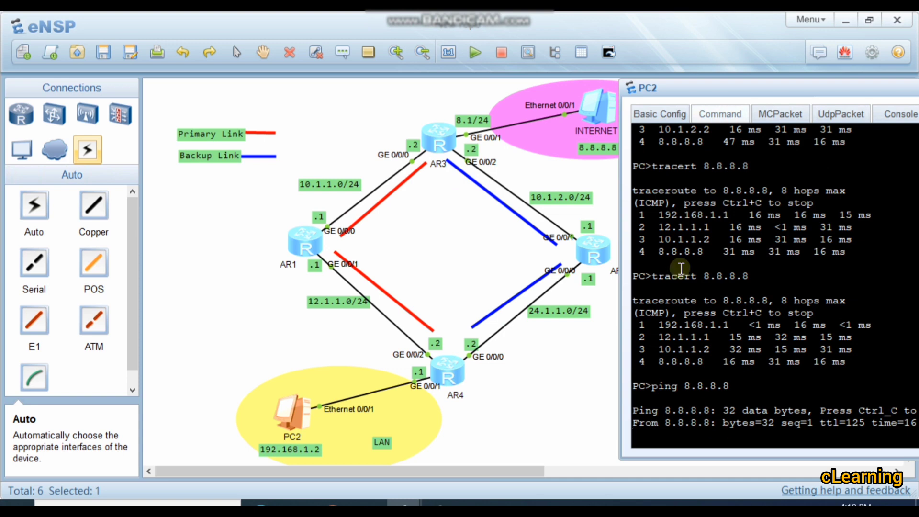
left_click_drag(740, 91, 554, 62)
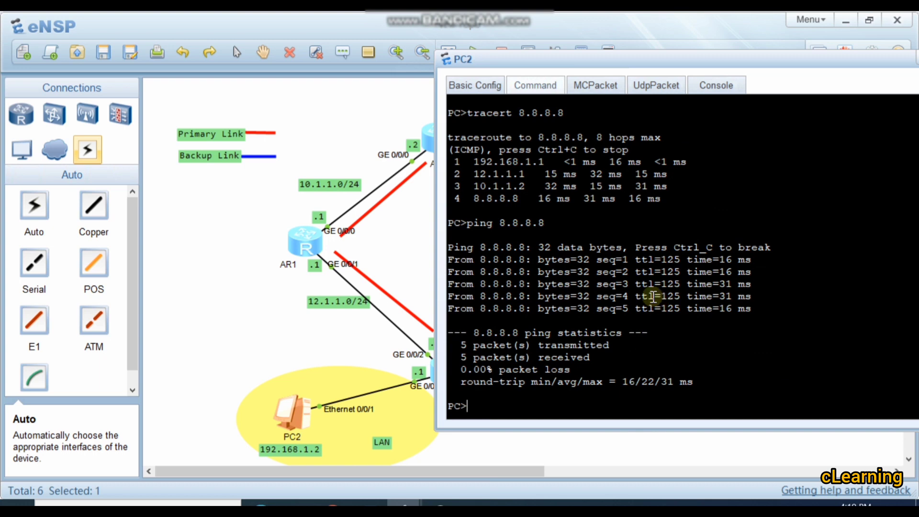
left_click(427, 269)
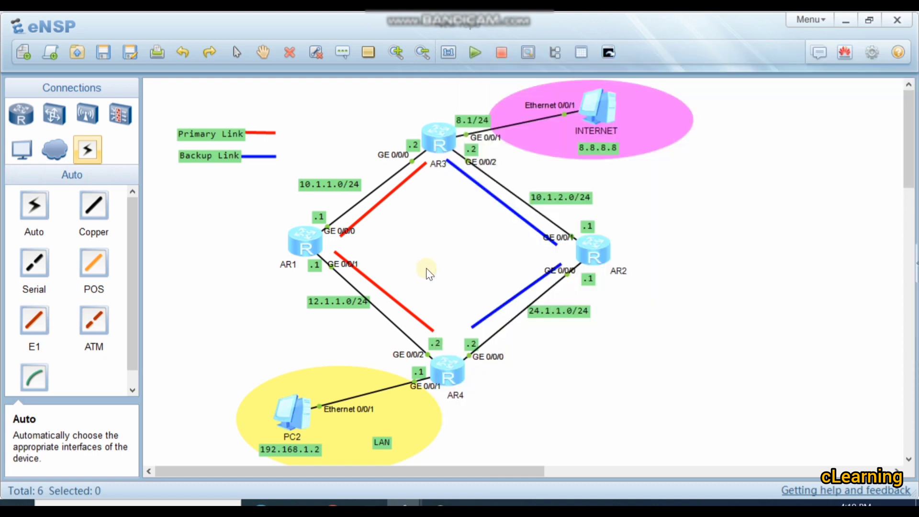